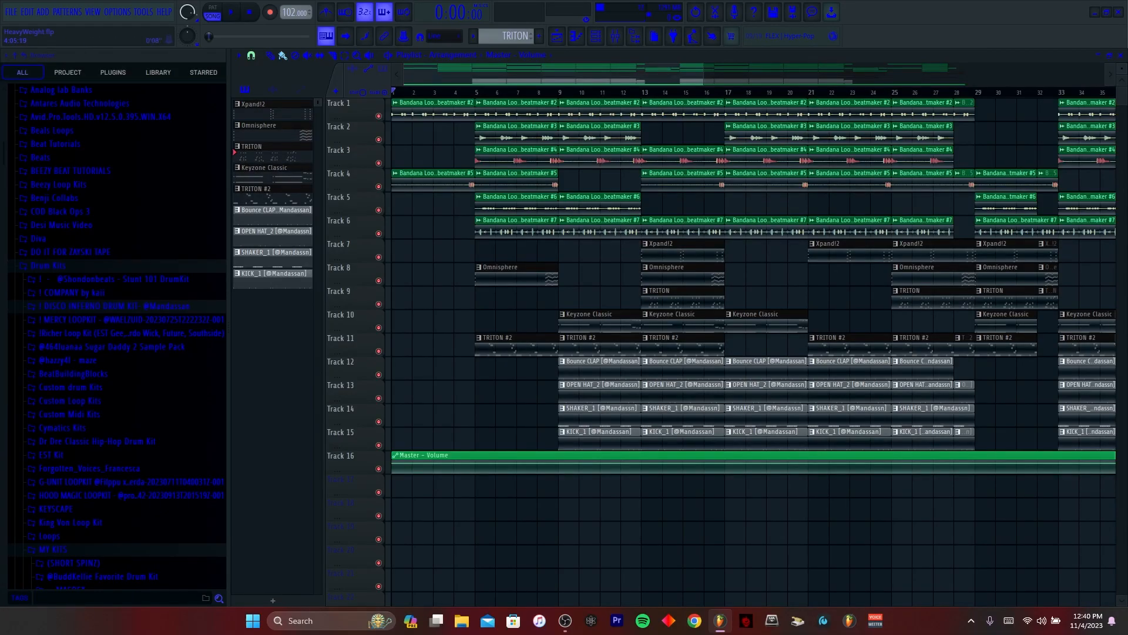
pyautogui.scroll(5, 507, 92)
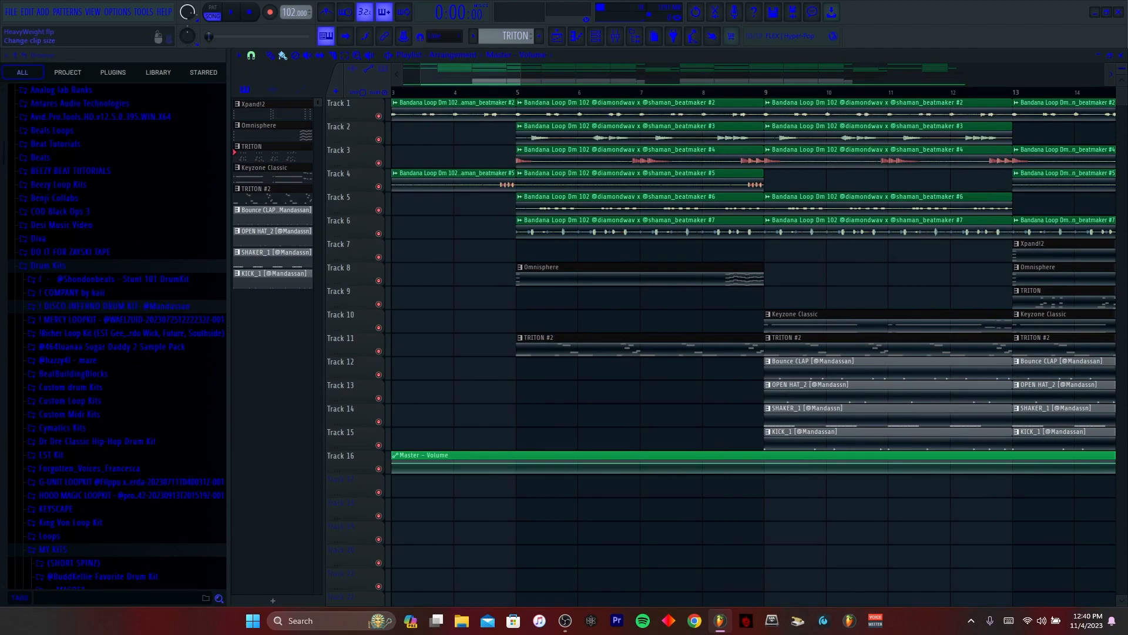
pyautogui.scroll(2, 515, 114)
pyautogui.moveTo(470, 74); pyautogui.dragTo(53, 130)
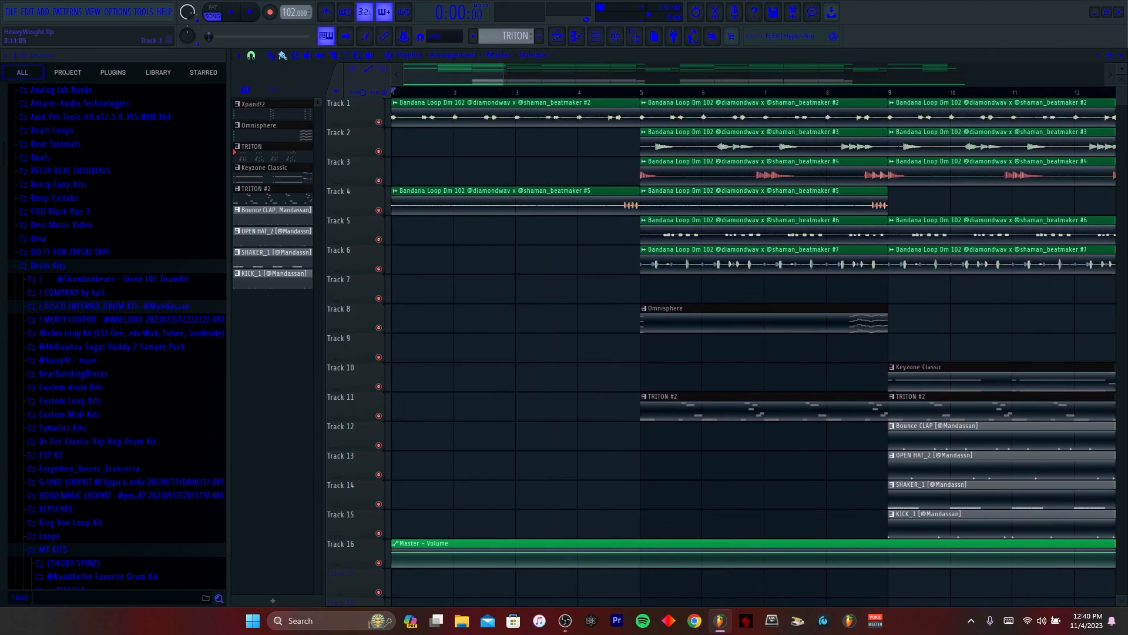
# Locate the 50 cent Loop Kits folder in the file browser and examine the loops inside the Diamond Wav CADILLAC kit
pyautogui.scroll(-3, 112, 276)
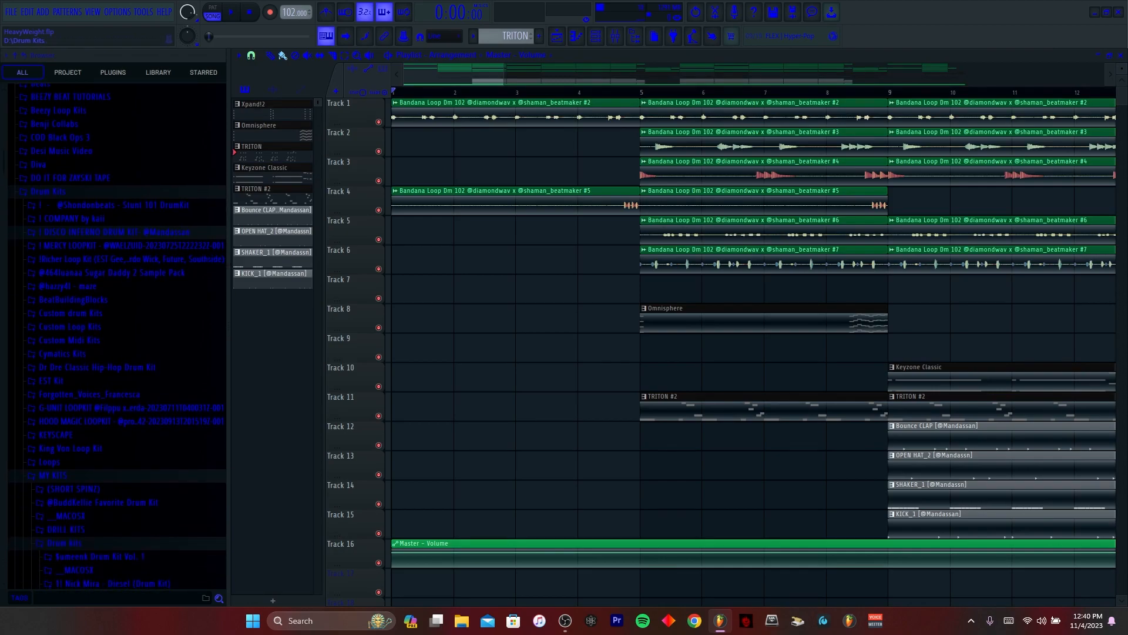
pyautogui.scroll(15, 111, 258)
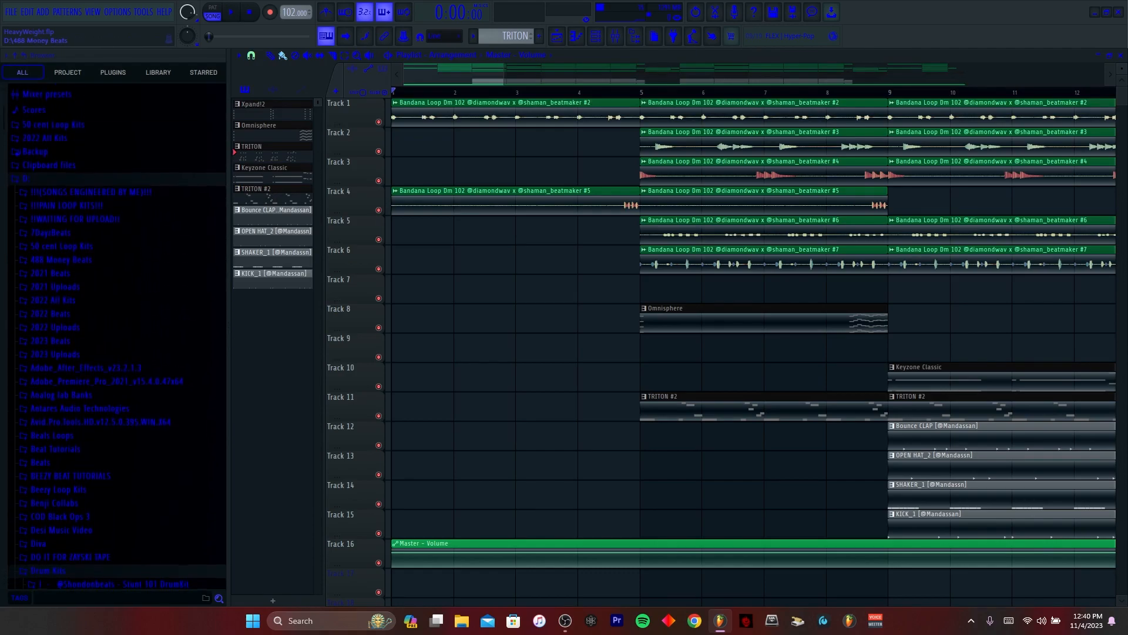
pyautogui.click(61, 246)
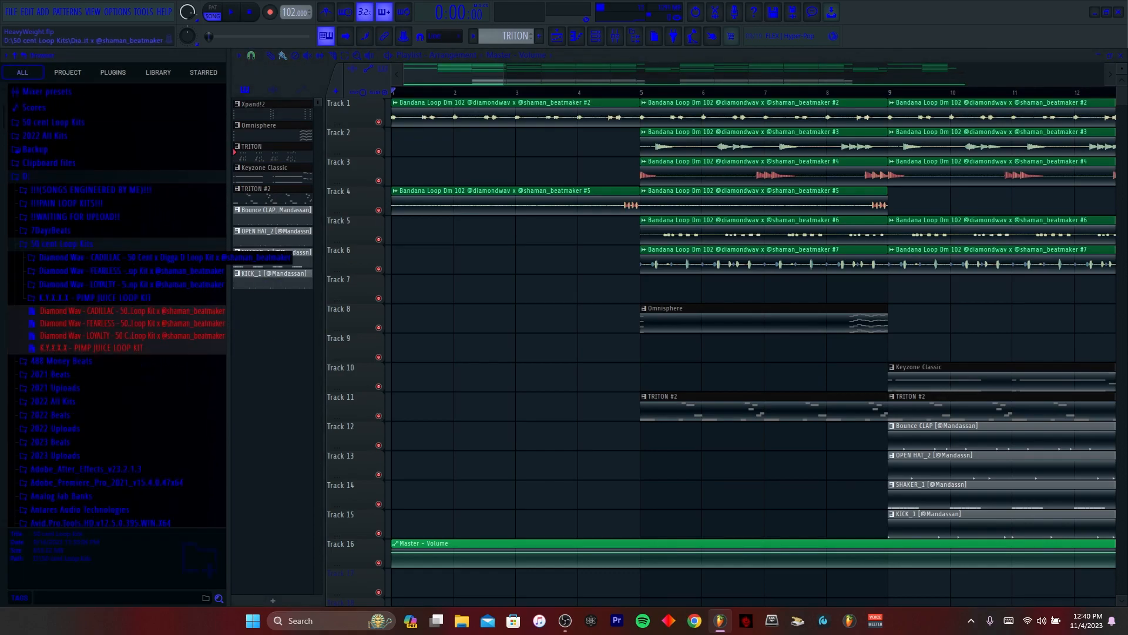
pyautogui.click(111, 257)
pyautogui.click(112, 271)
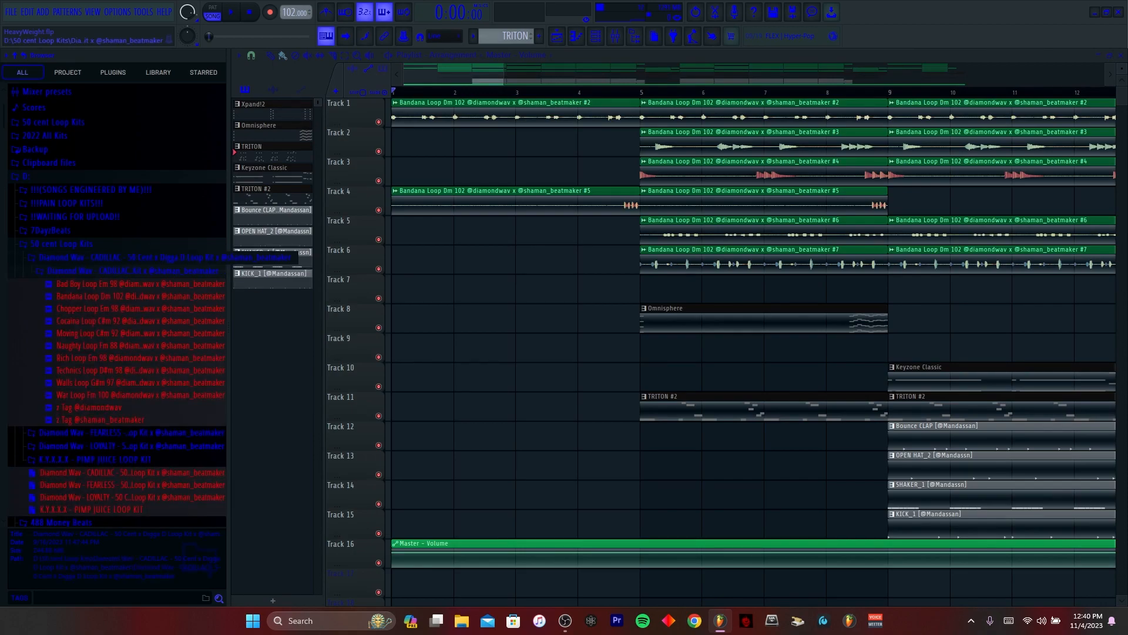
pyautogui.click(117, 257)
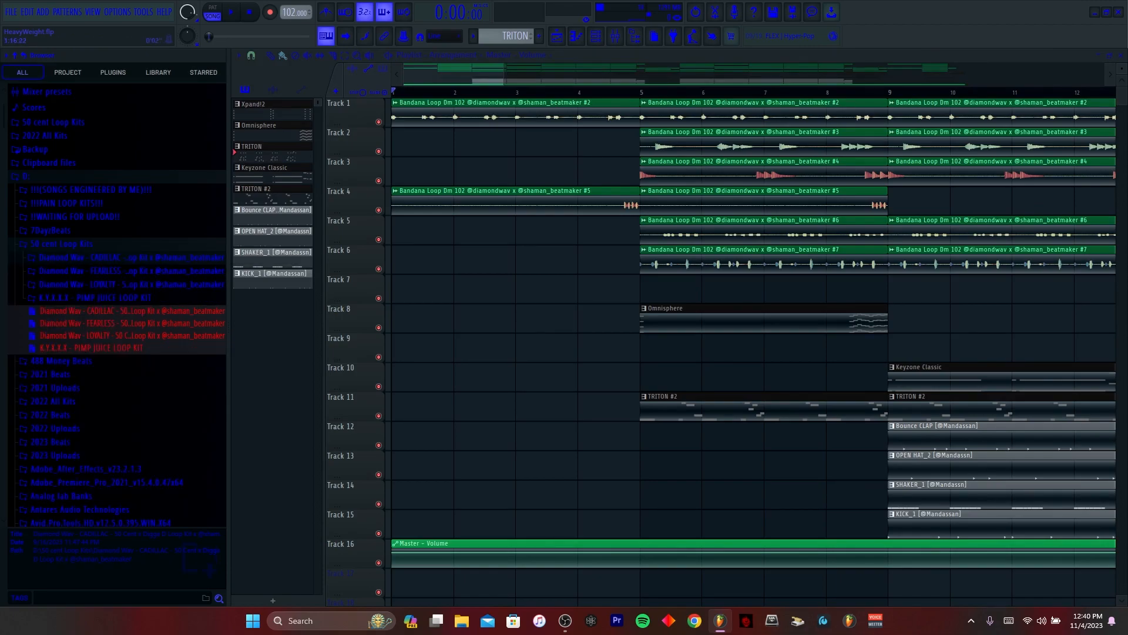
# Solo Track 1 in the playlist and listen to its loop from the beginning of the song
pyautogui.scroll(-5, 453, 142)
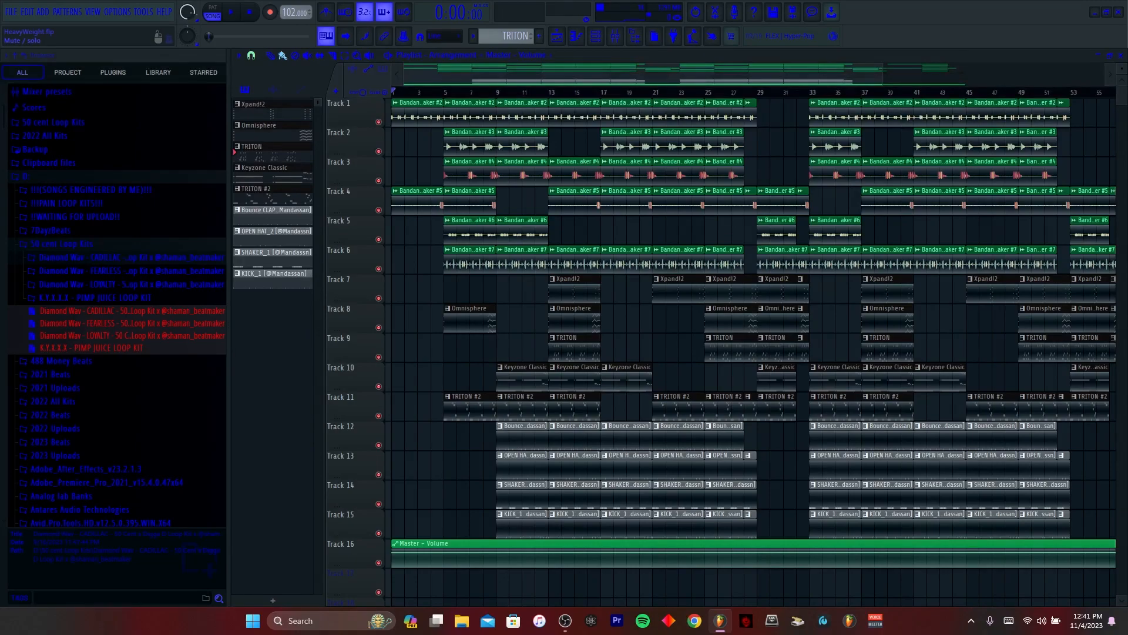
pyautogui.rightClick(378, 121)
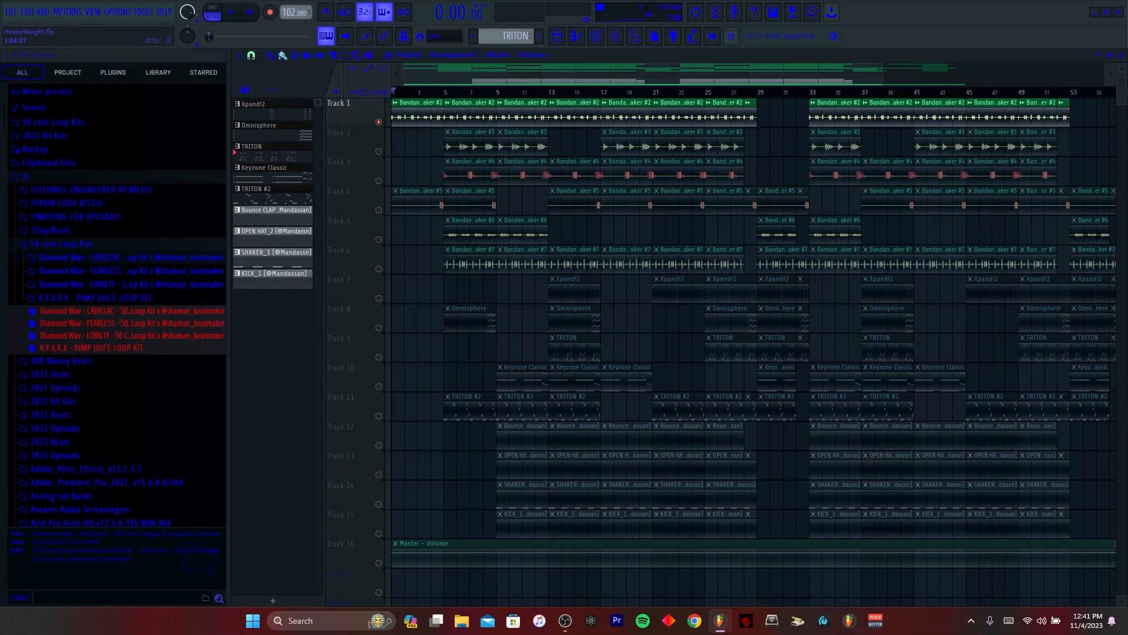
pyautogui.press('space')
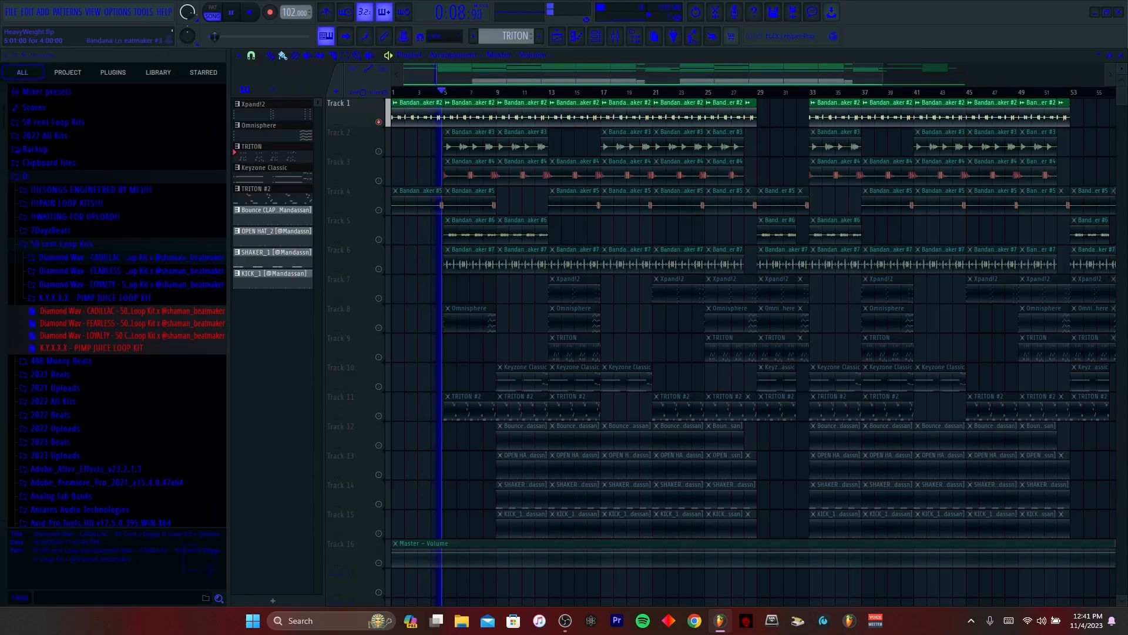
pyautogui.press('space')
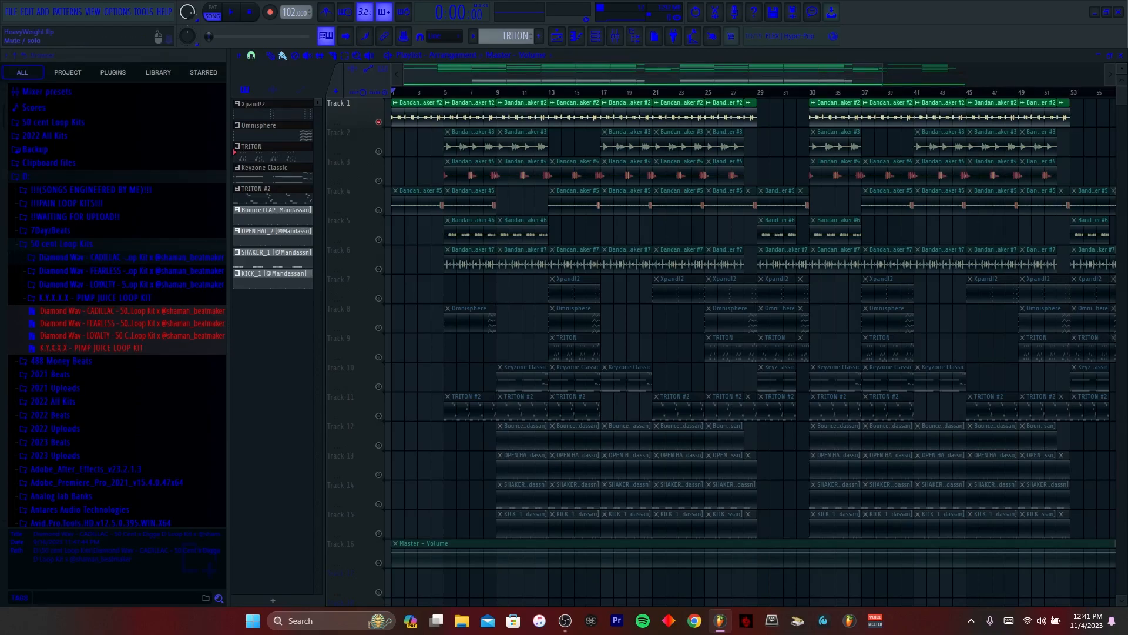
# Enable Track 2, mute Track 1, and listen to the Track 2 loop from bar 5
pyautogui.click(379, 152)
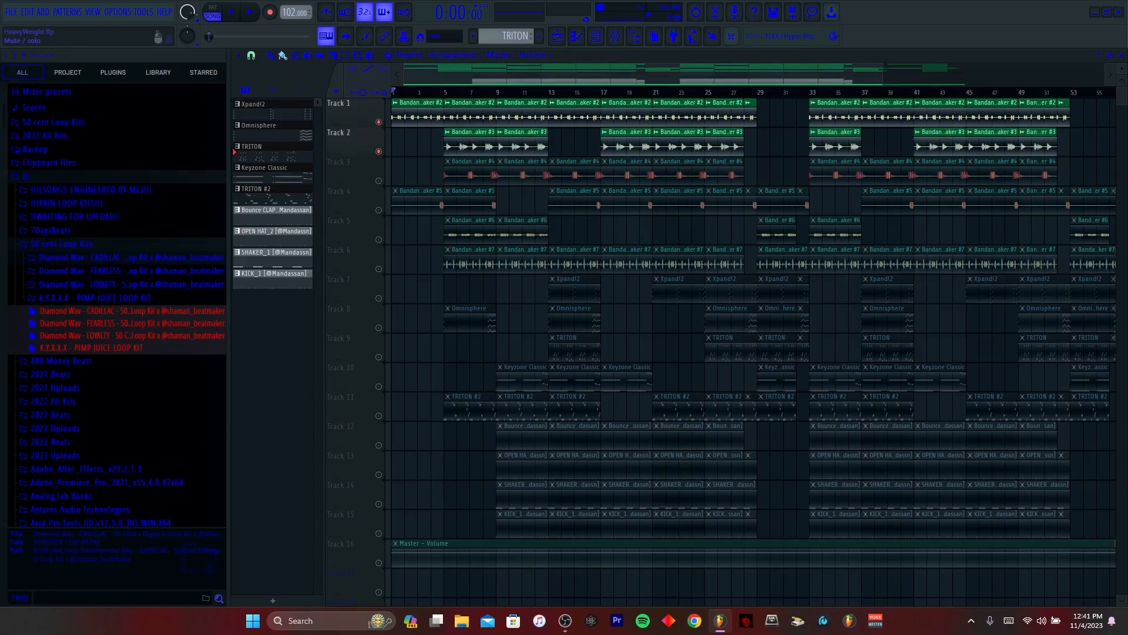
pyautogui.click(446, 93)
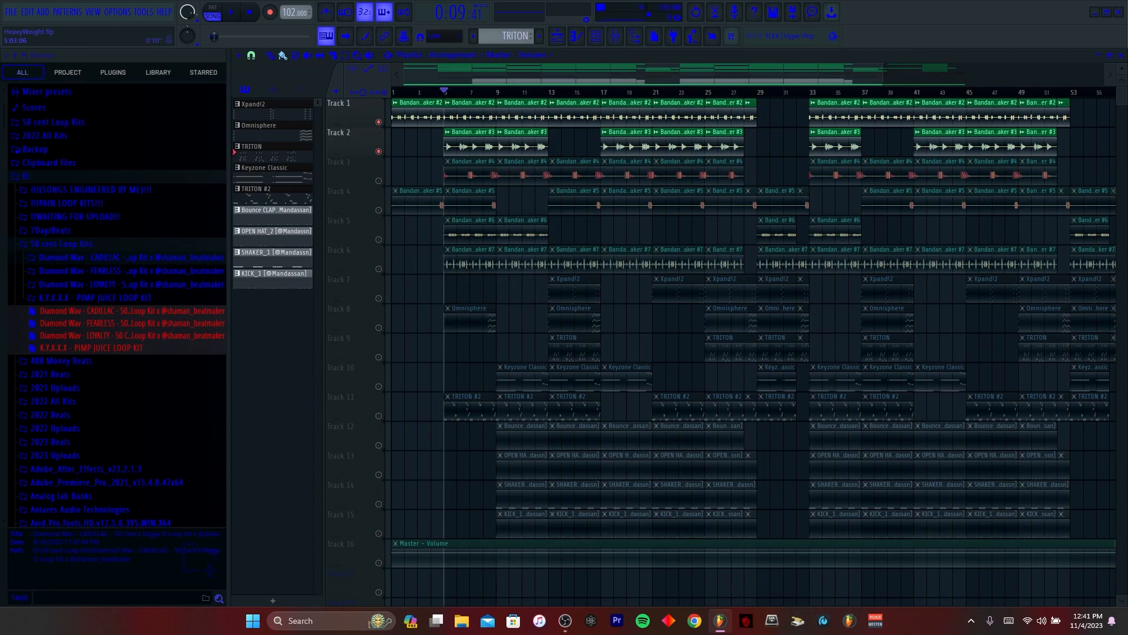
pyautogui.click(379, 123)
pyautogui.press('space')
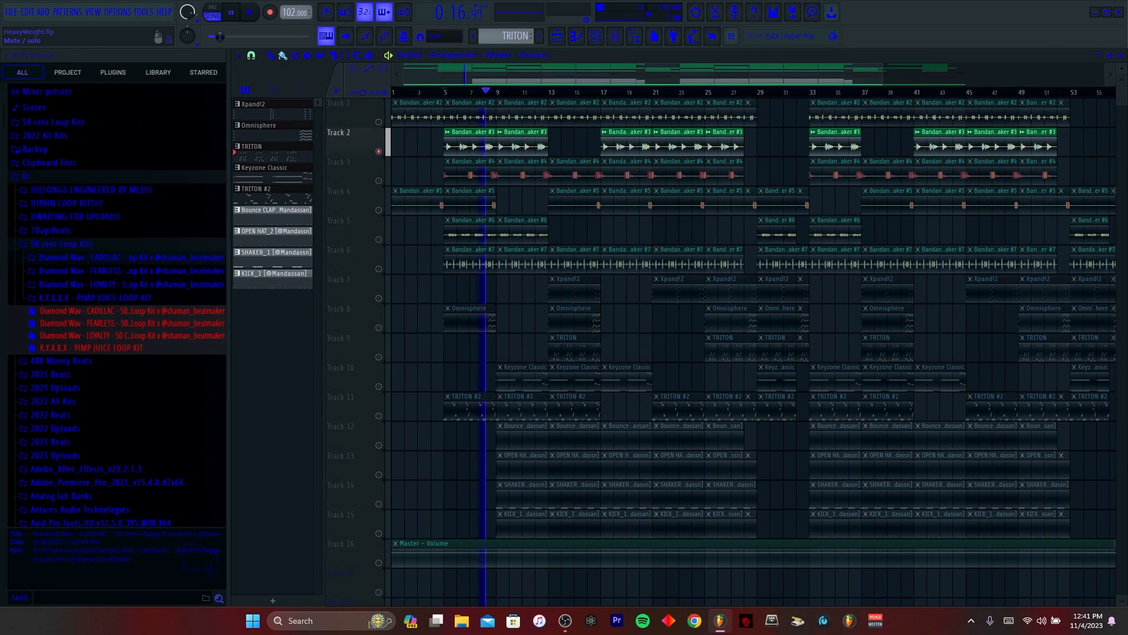
pyautogui.press('space')
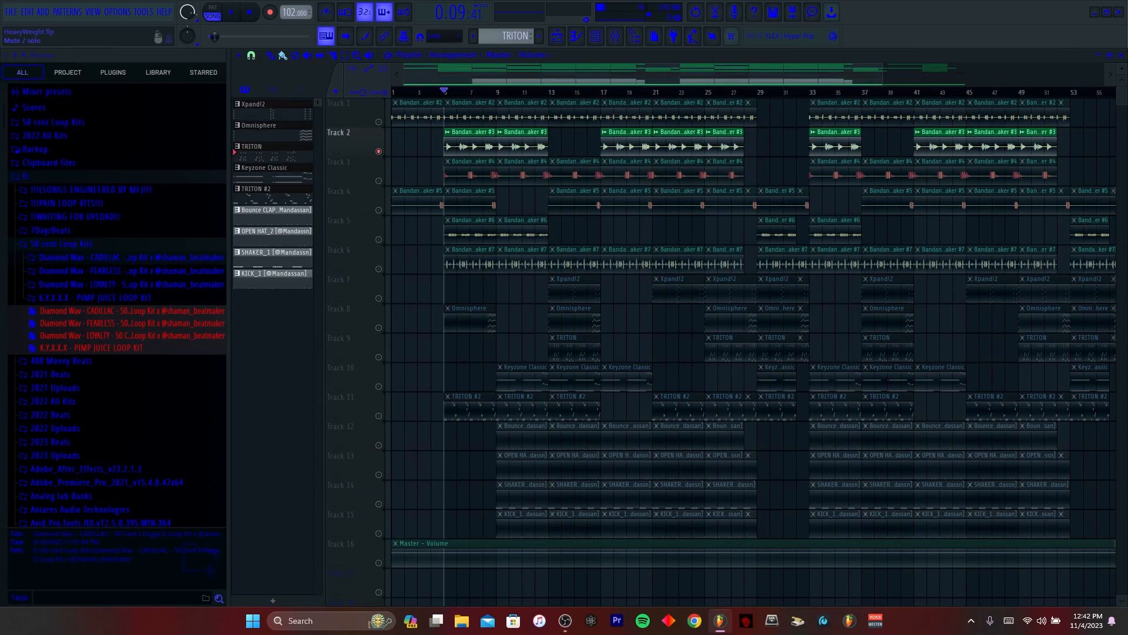
# Unmute Track 4 alongside Track 2 and play the arrangement from bar 4
pyautogui.click(379, 211)
pyautogui.click(394, 92)
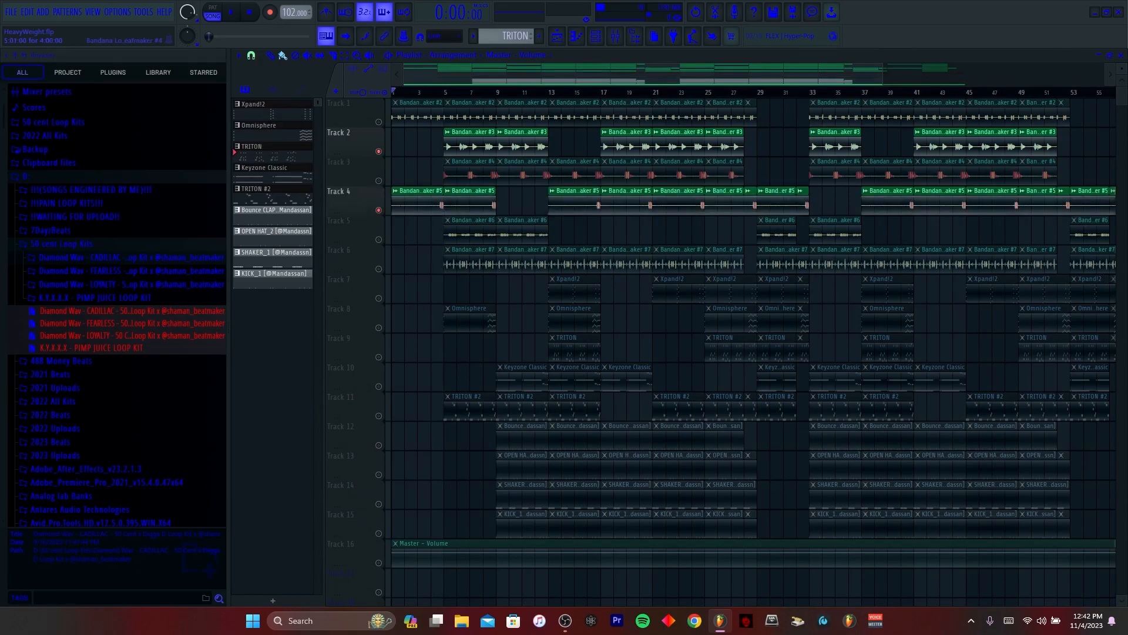
pyautogui.click(431, 92)
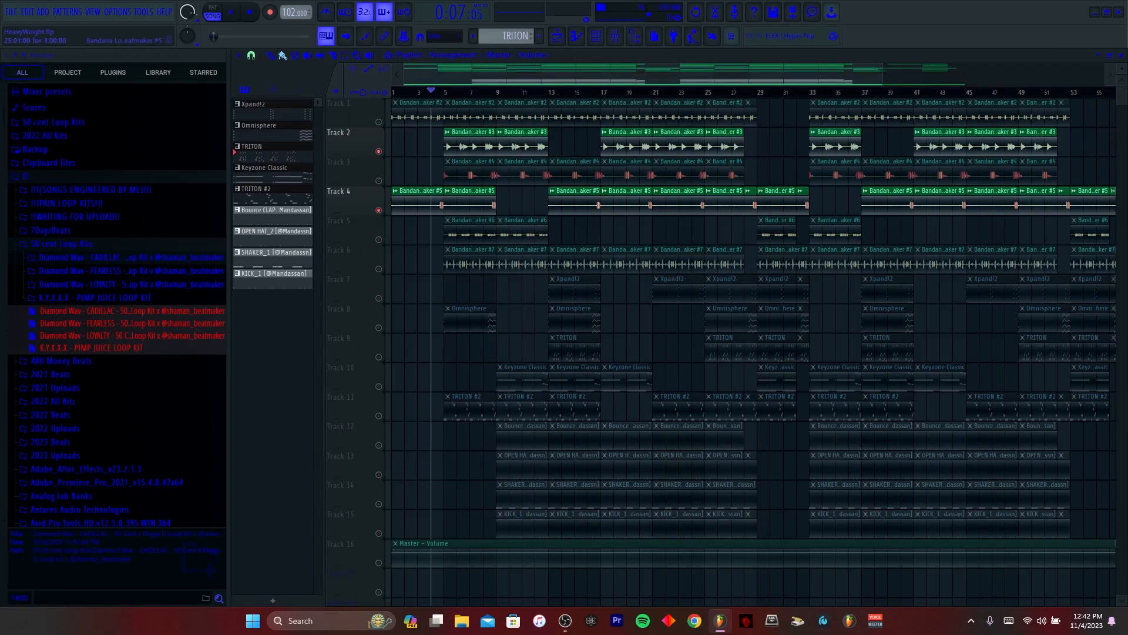
pyautogui.scroll(2, 676, 203)
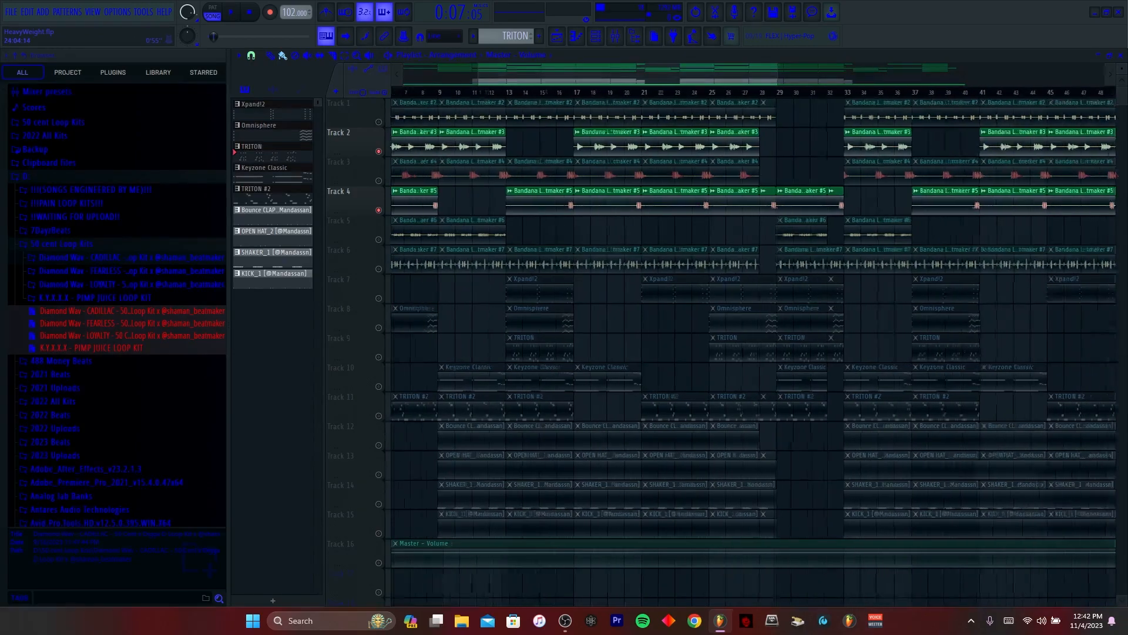
pyautogui.scroll(-3, 673, 203)
pyautogui.scroll(-1, 673, 202)
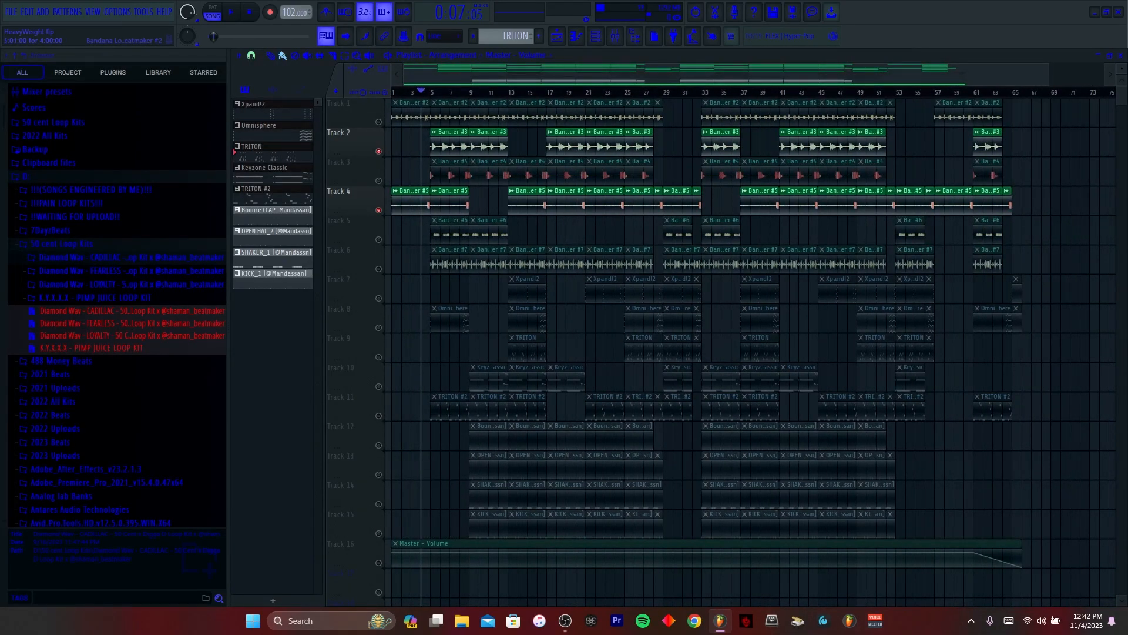
pyautogui.press('space')
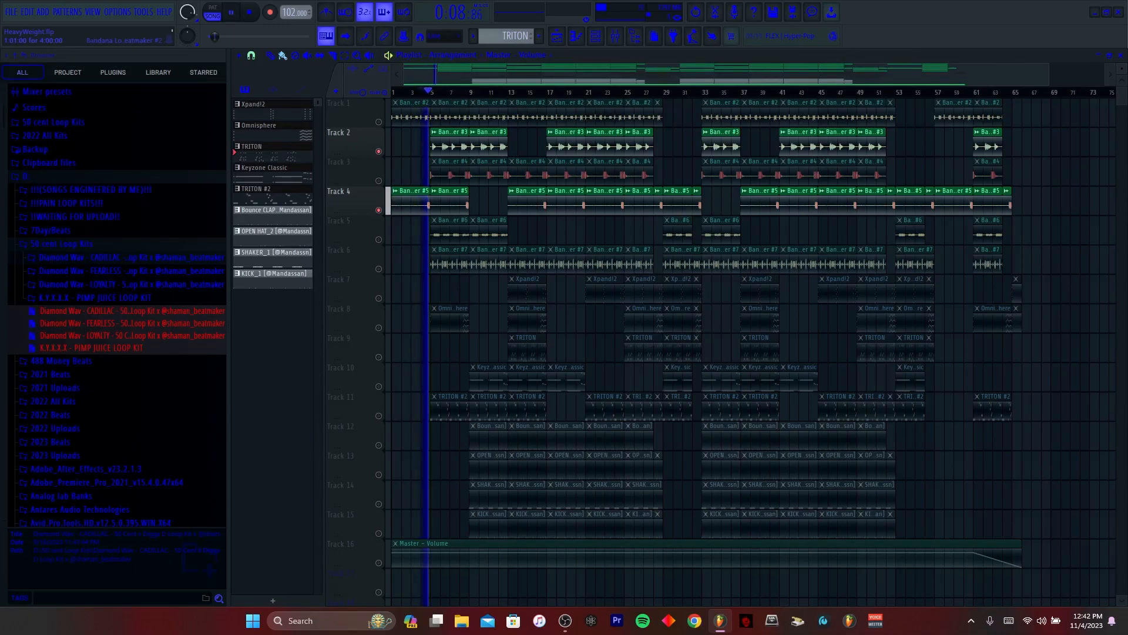
pyautogui.press('space')
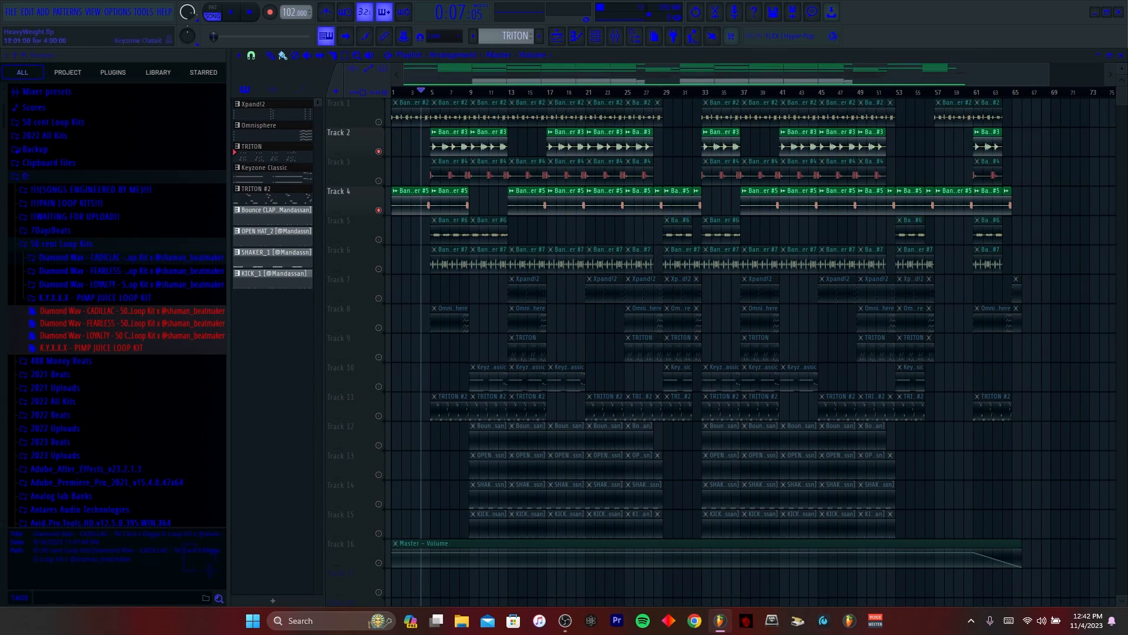
# Solo Track 5 and listen to its loop from bar 5
pyautogui.rightClick(378, 240)
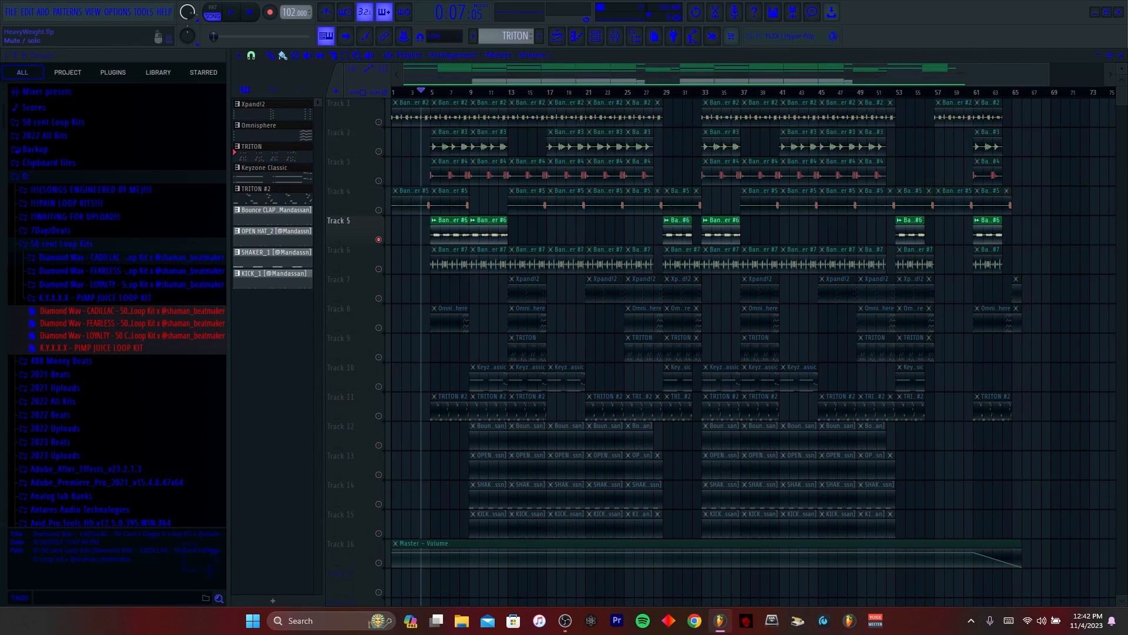
pyautogui.click(432, 104)
pyautogui.click(432, 92)
pyautogui.press('space')
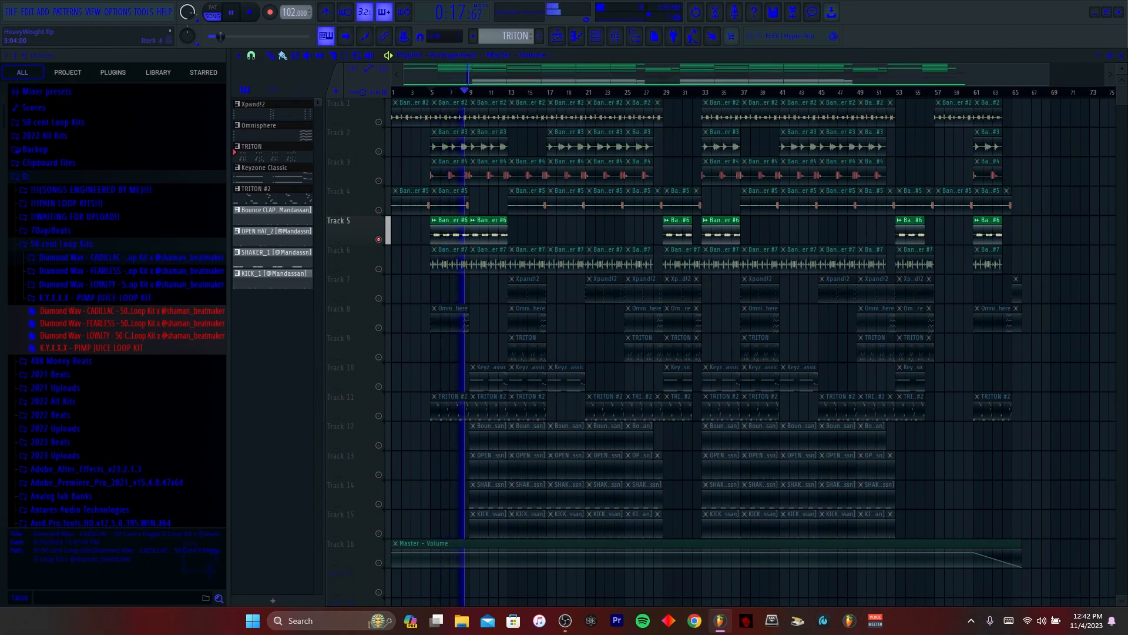
pyautogui.press('space')
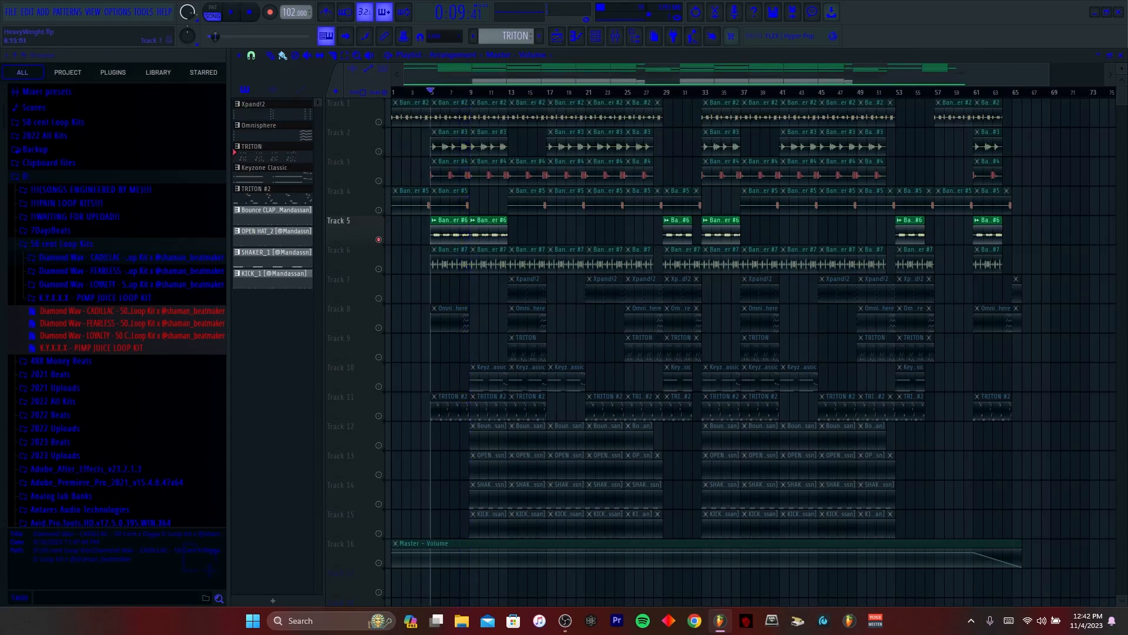
# Mute Track 5, unmute Track 6, and listen to the Track 6 loop from bar 5
pyautogui.click(378, 239)
pyautogui.click(379, 269)
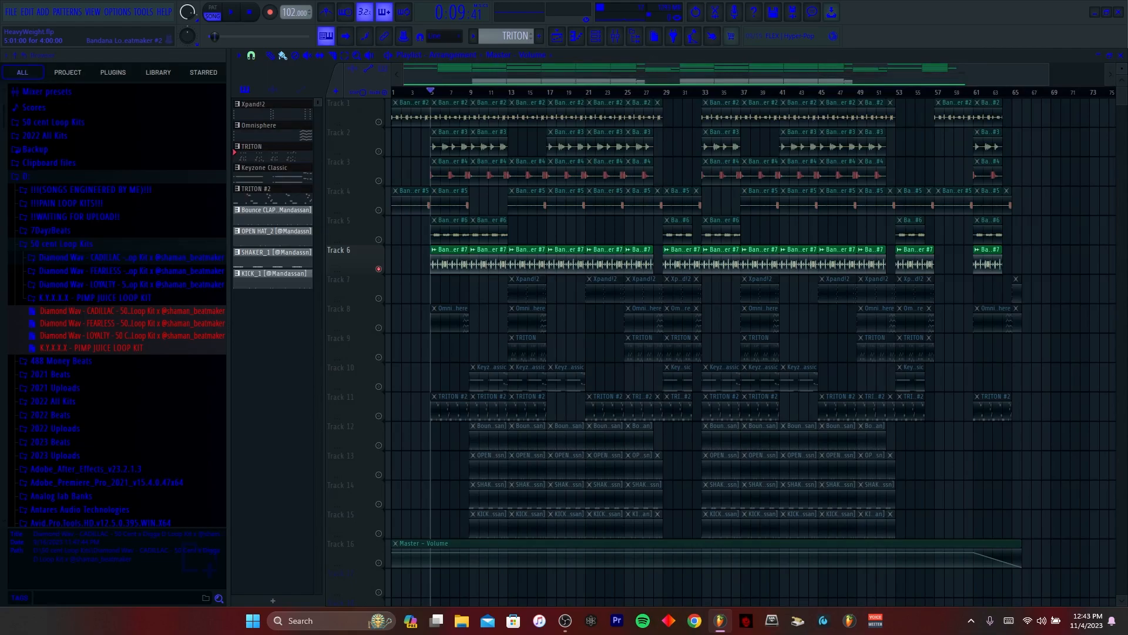
pyautogui.press('space')
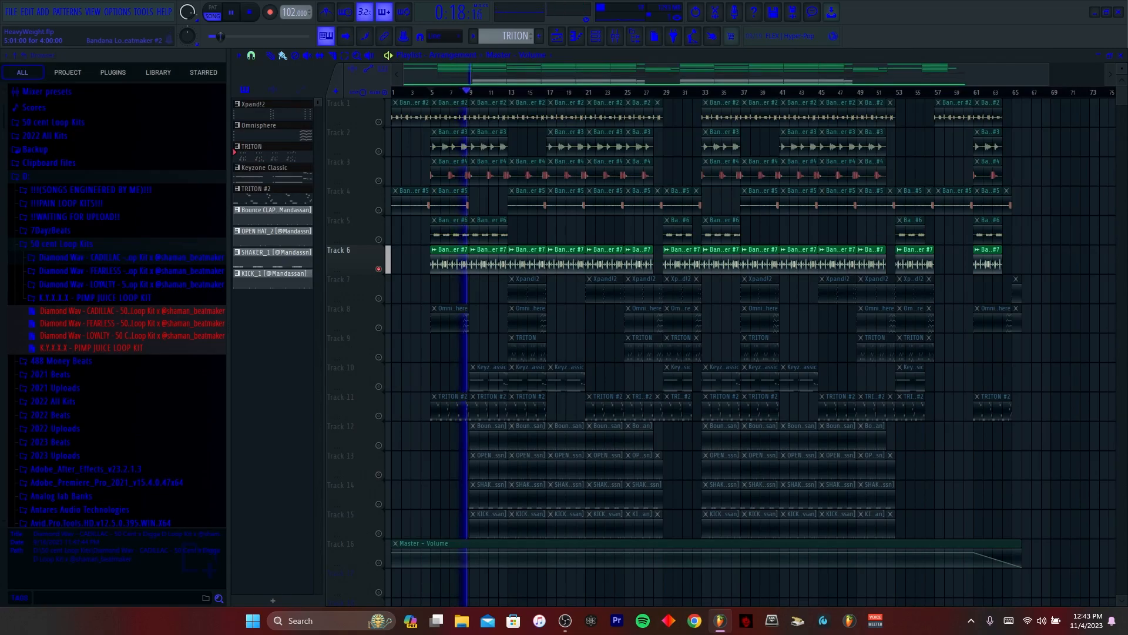
pyautogui.press('space')
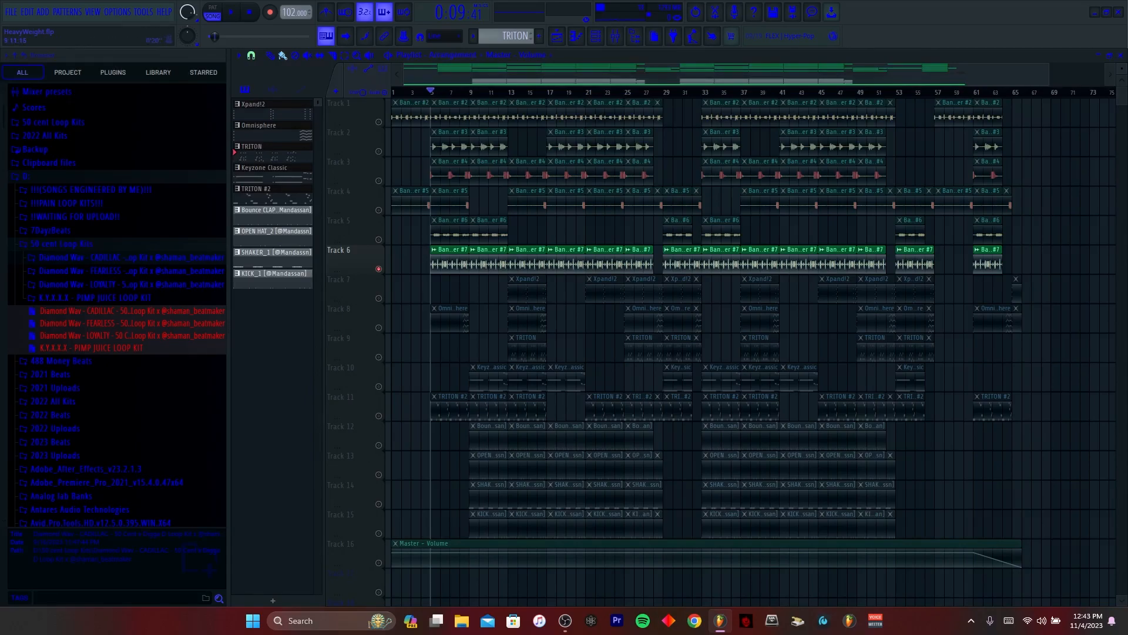
# Select the range from bar 5 to bar 9, unmute Tracks 1 to 5 alongside Track 6, and play the six loops together
pyautogui.moveTo(470, 92); pyautogui.dragTo(431, 93)
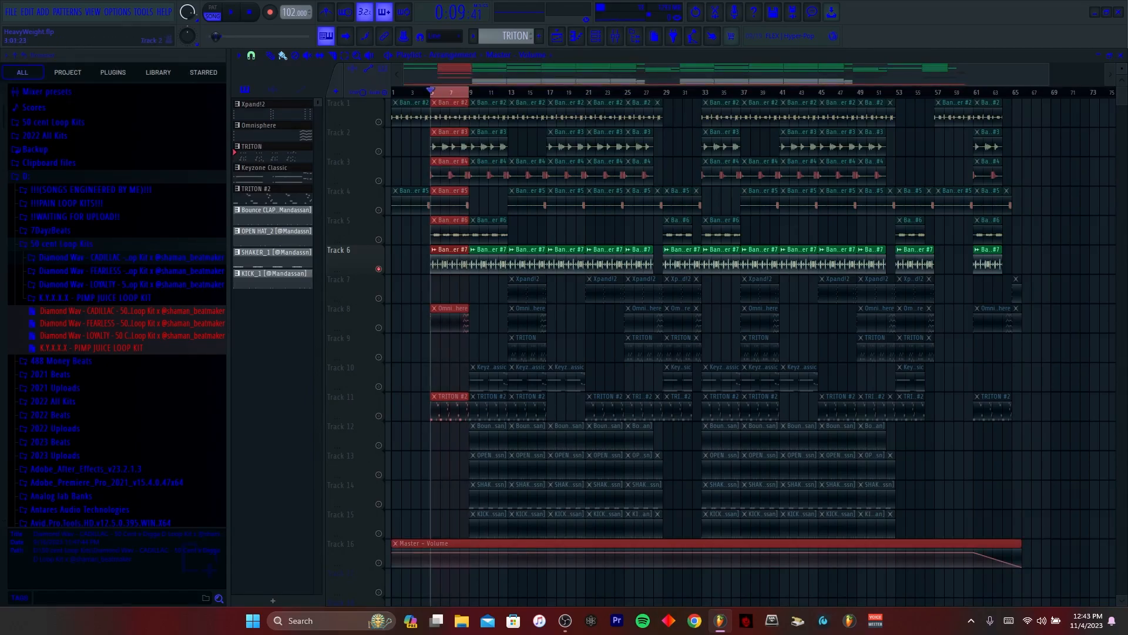
pyautogui.click(378, 122)
pyautogui.click(379, 151)
pyautogui.click(379, 181)
pyautogui.click(378, 210)
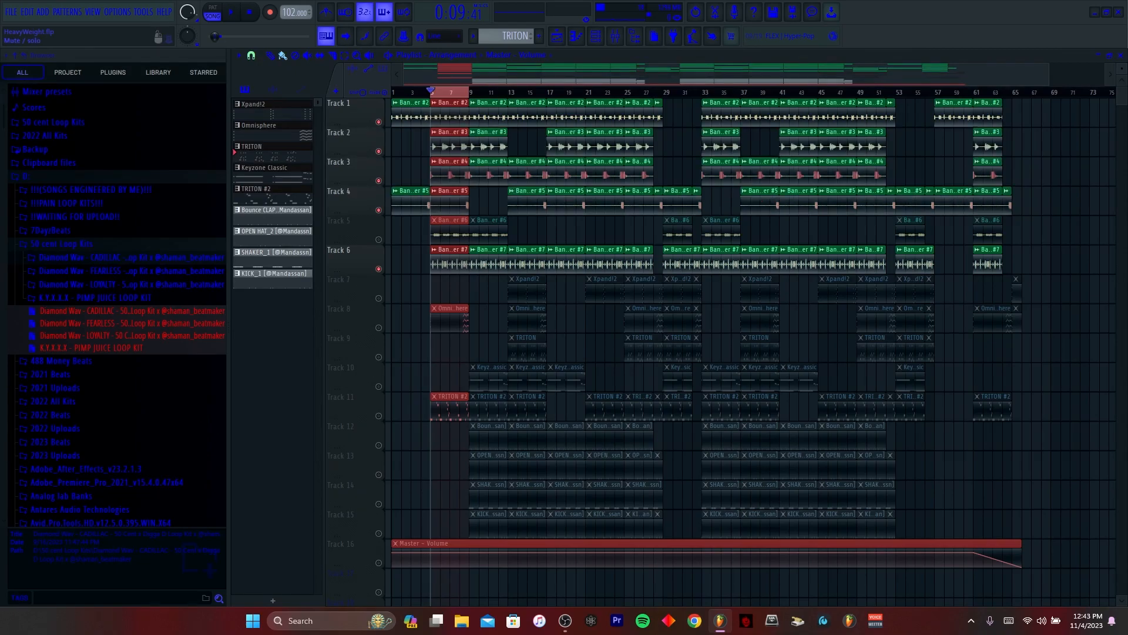
pyautogui.click(378, 239)
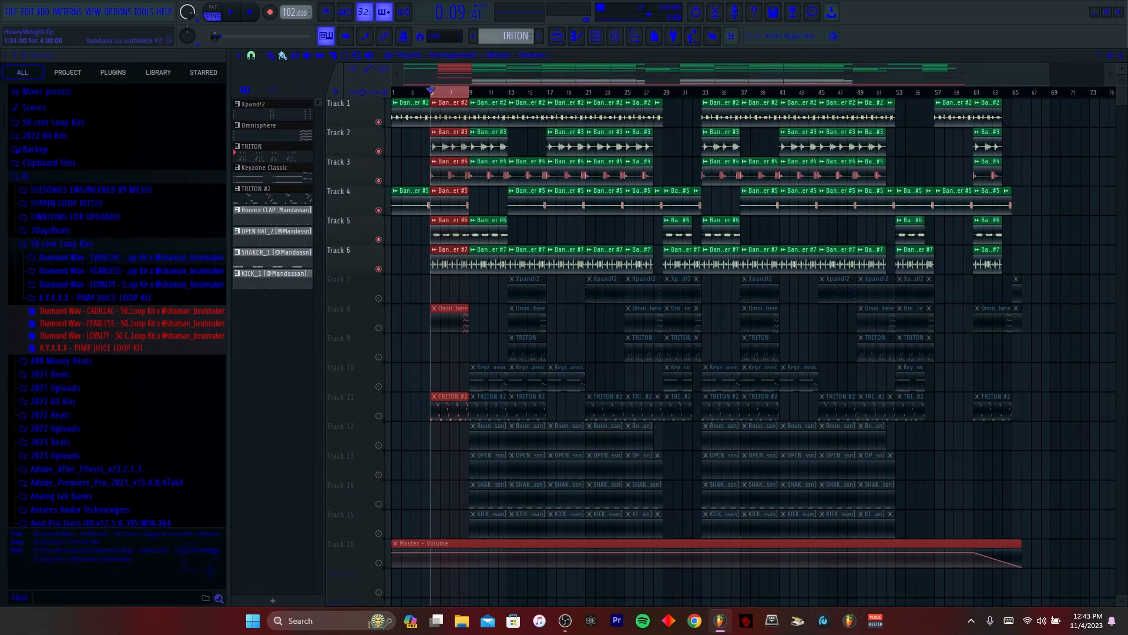
pyautogui.press('space')
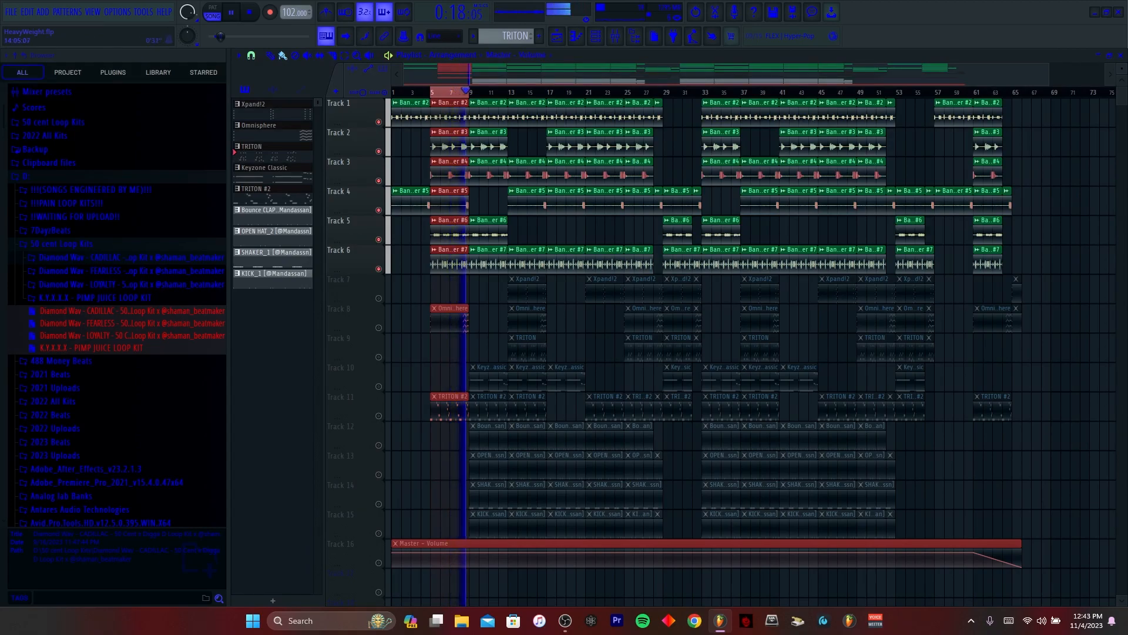
pyautogui.press('space')
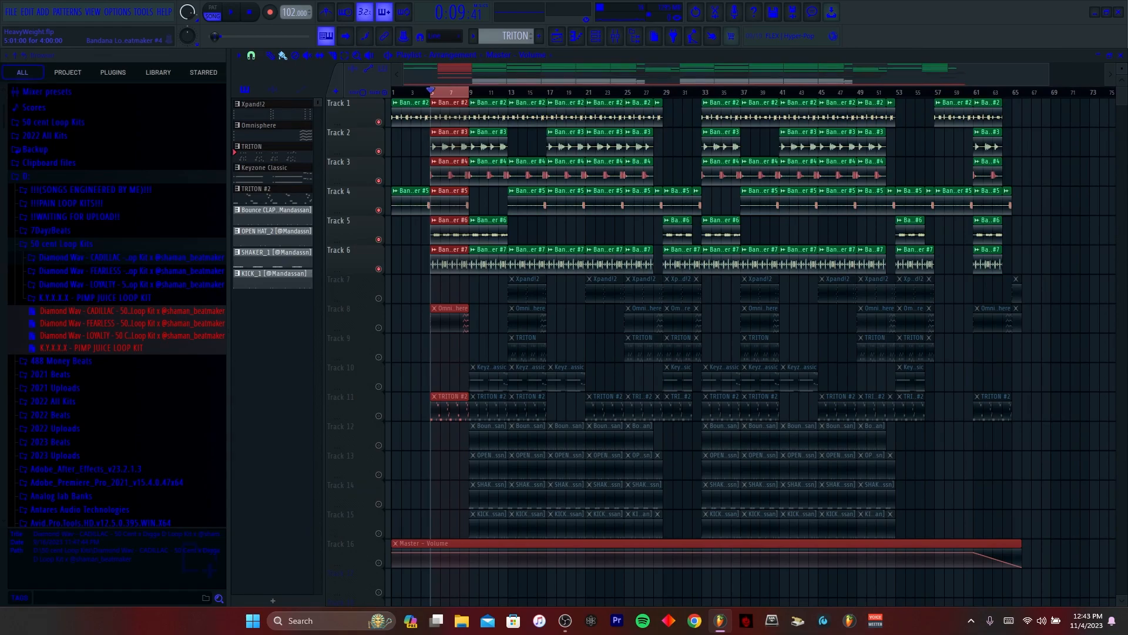
# Solo Track 8, open its Omnisphere pattern at bar 5 in the piano roll, and show the channel rack
pyautogui.rightClick(380, 327)
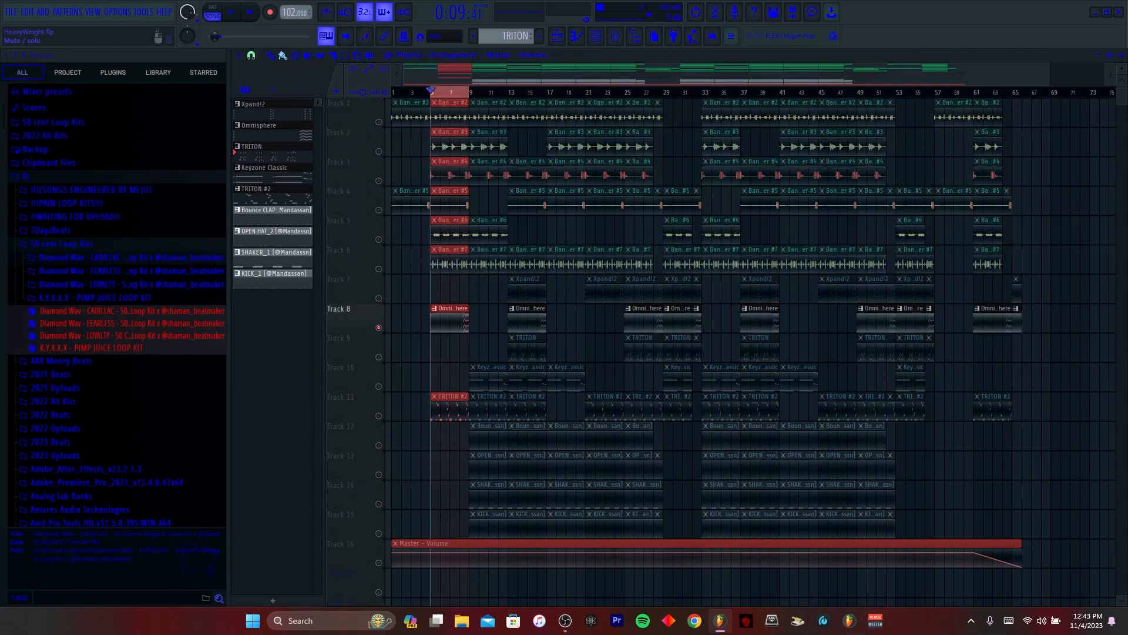
pyautogui.doubleClick(441, 321)
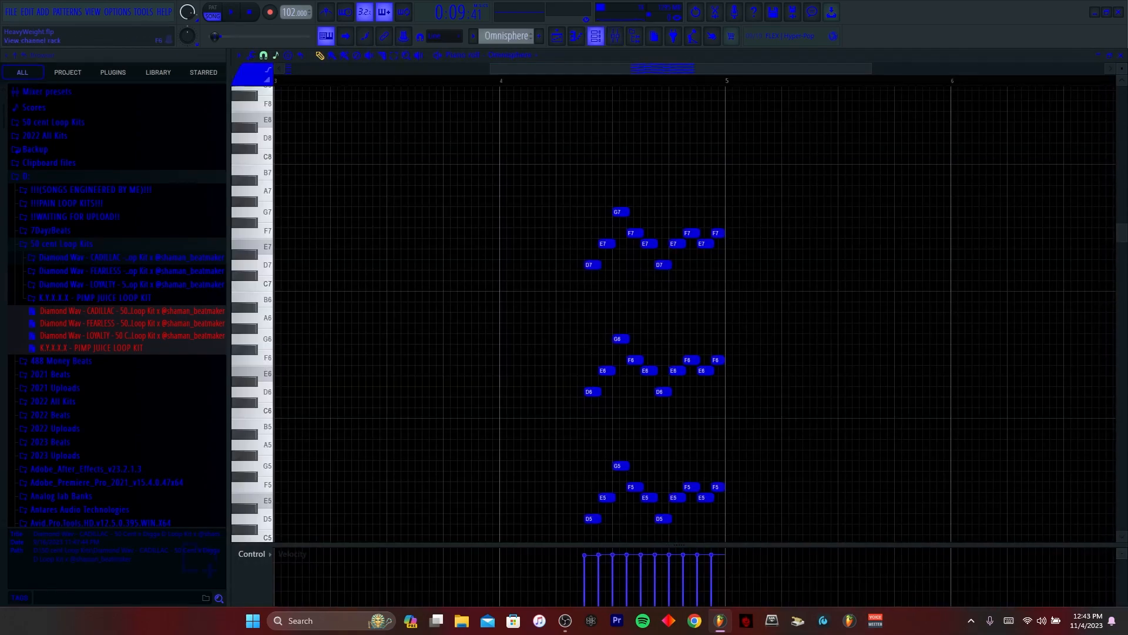
pyautogui.click(596, 37)
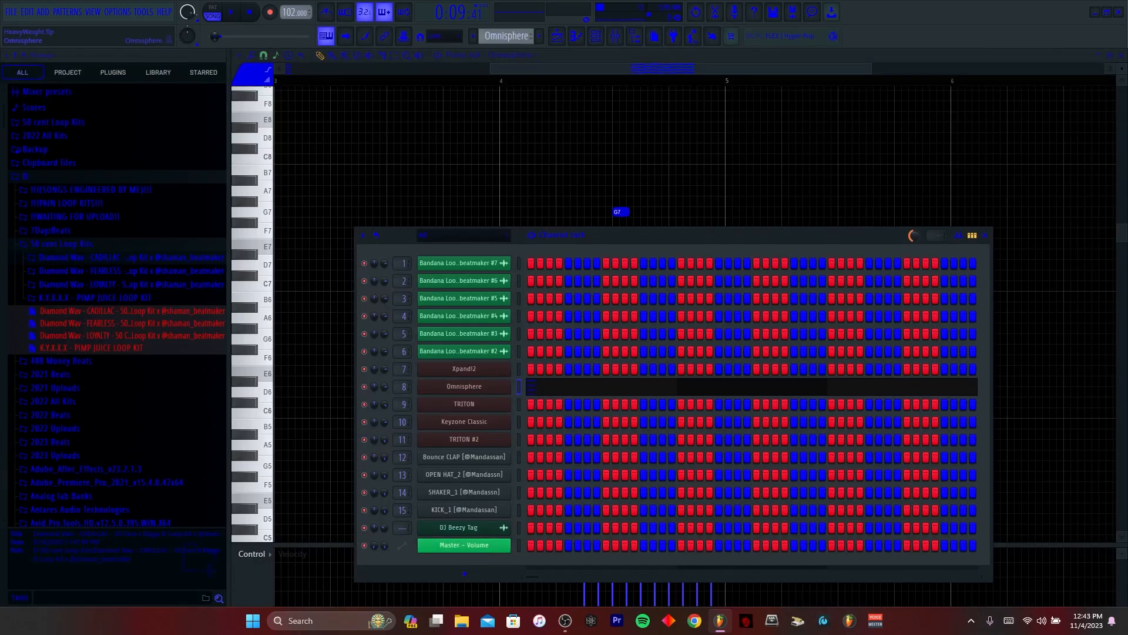
# Open the Omnisphere channel, inspect layers A and B of Hollywood Studio String Section with their envelopes, and close the plugin and channel rack
pyautogui.click(464, 387)
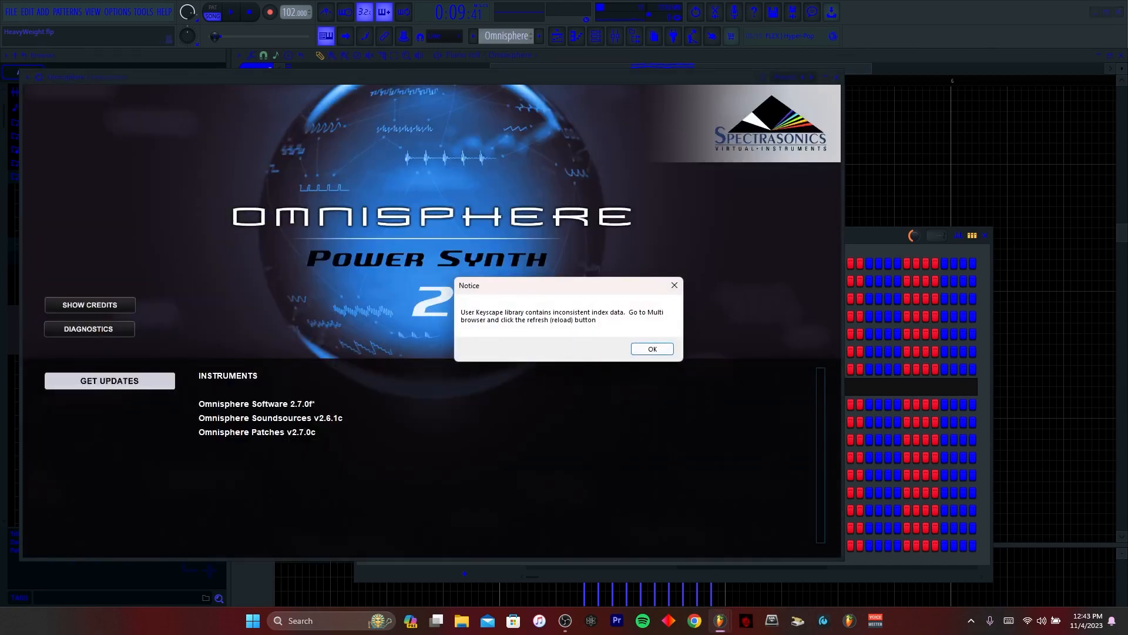
pyautogui.press('Return')
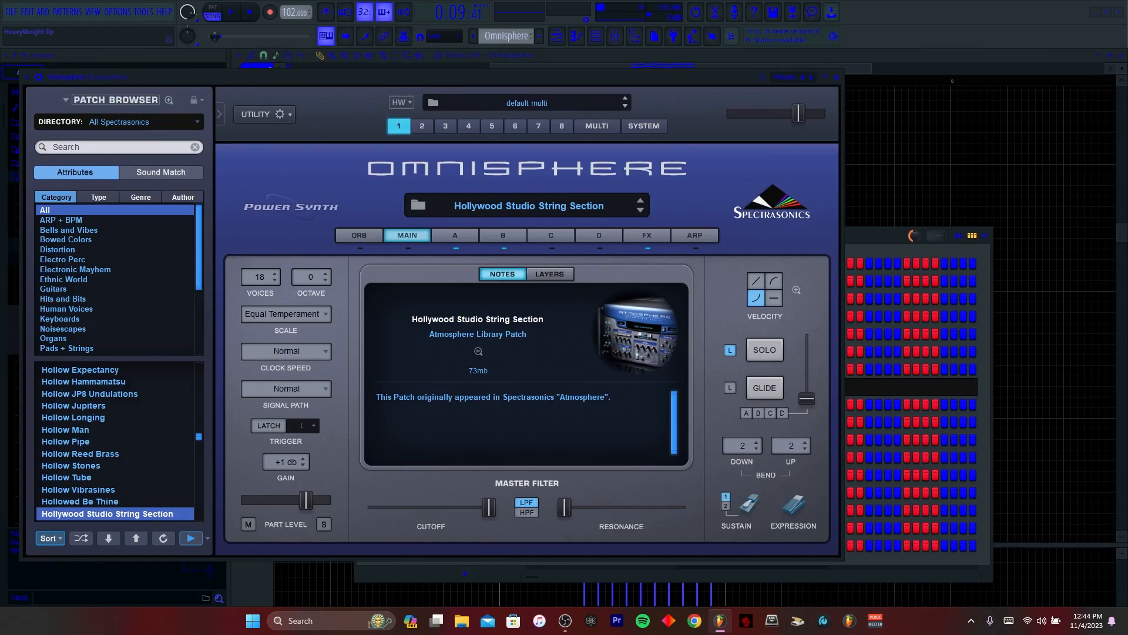
pyautogui.click(455, 235)
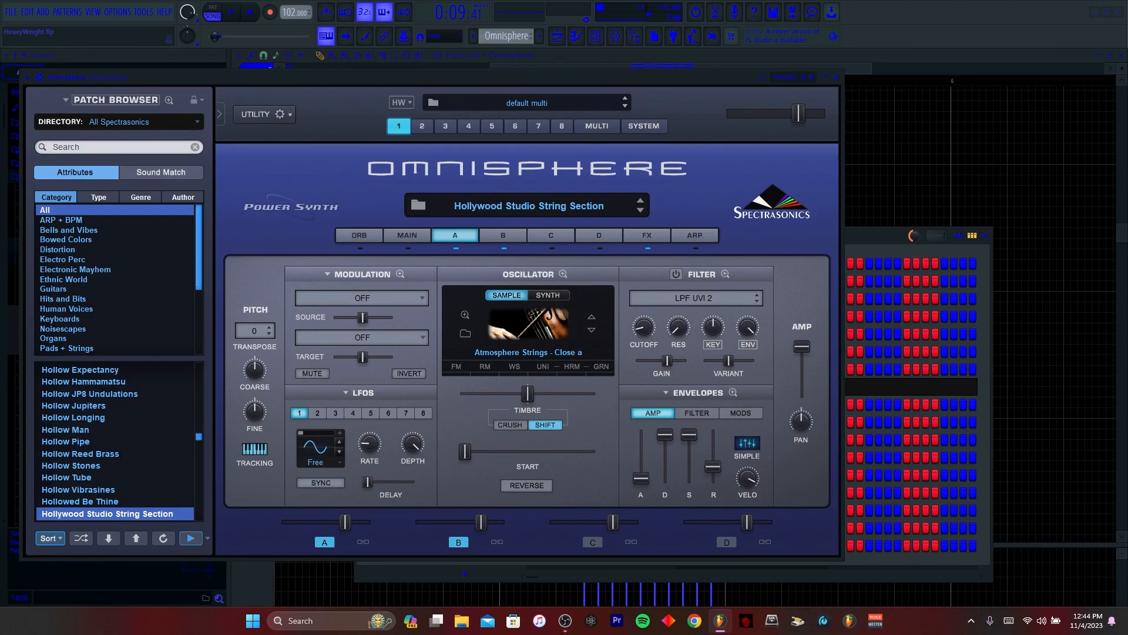
pyautogui.click(697, 413)
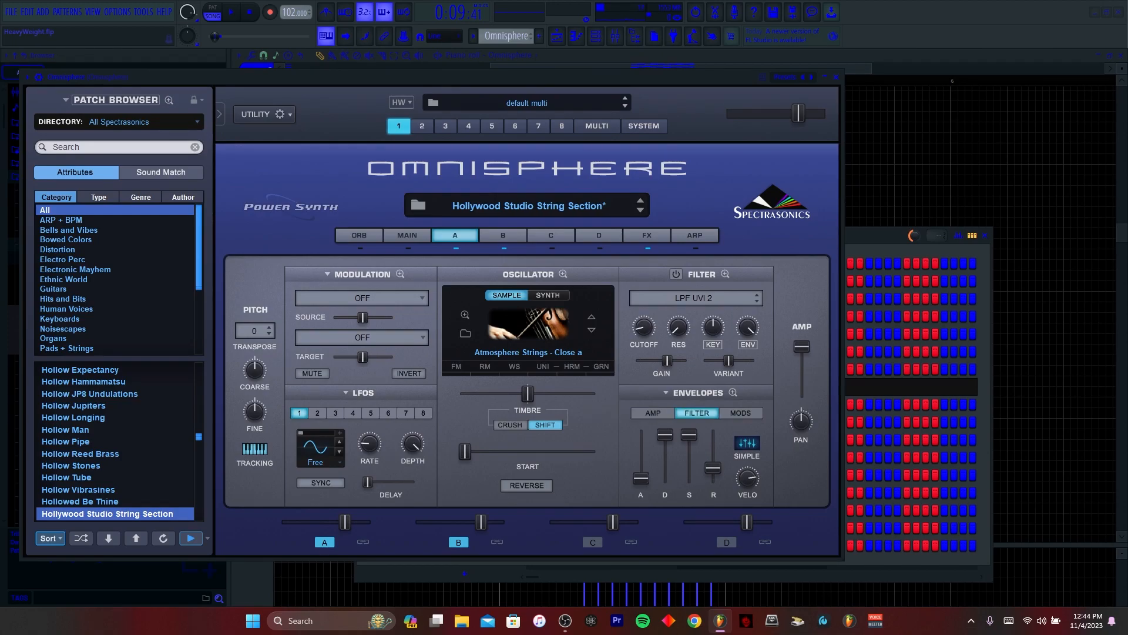
pyautogui.click(740, 413)
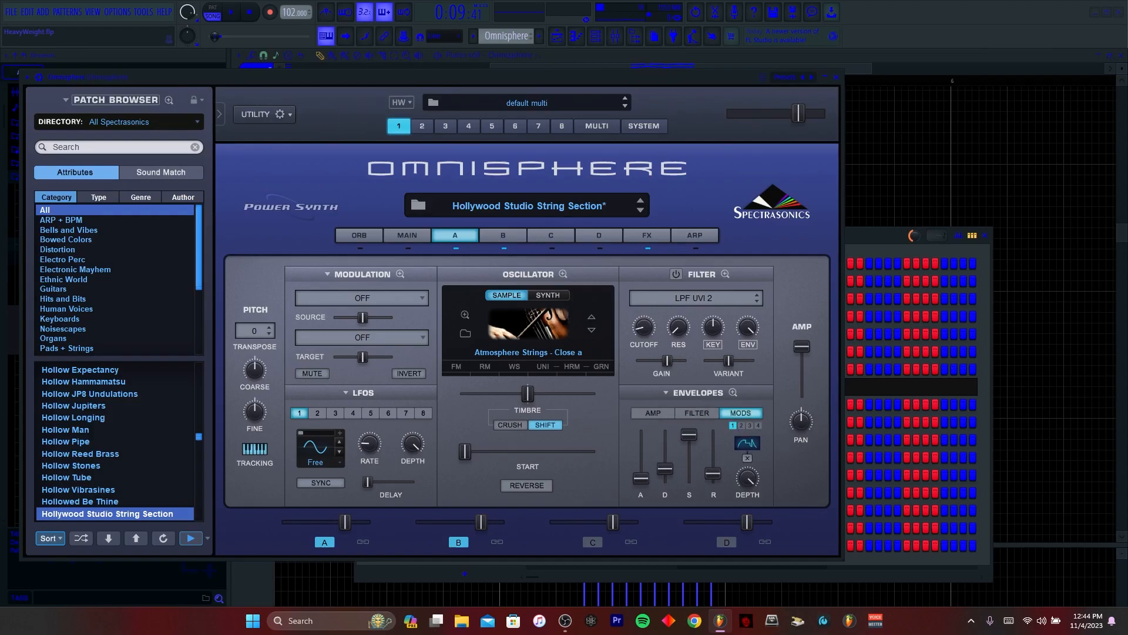
pyautogui.click(503, 236)
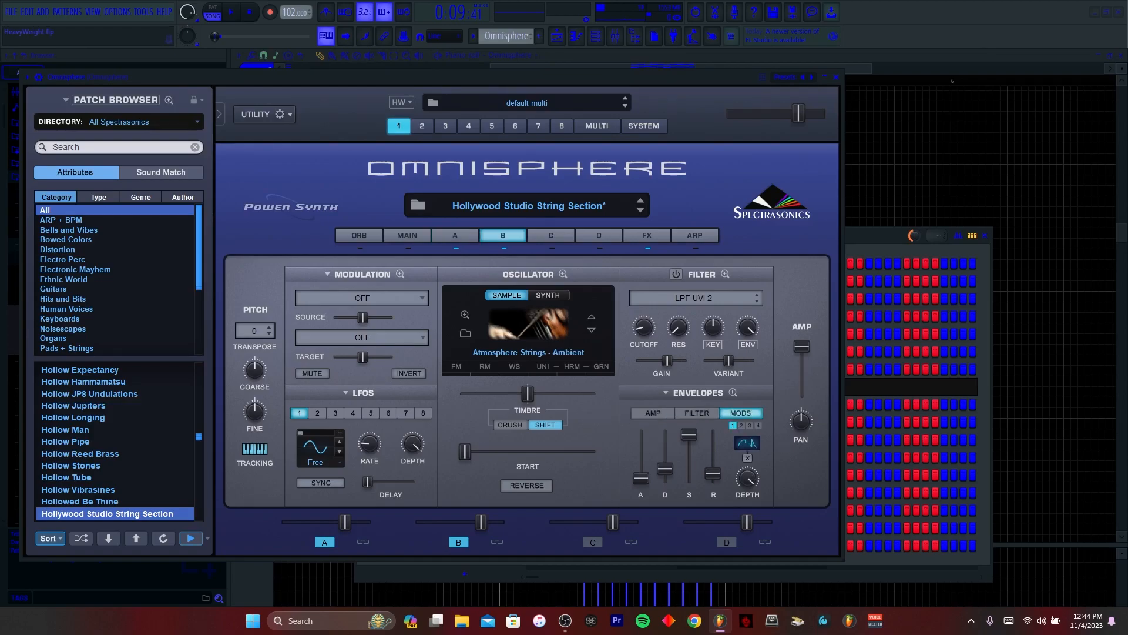
pyautogui.click(697, 413)
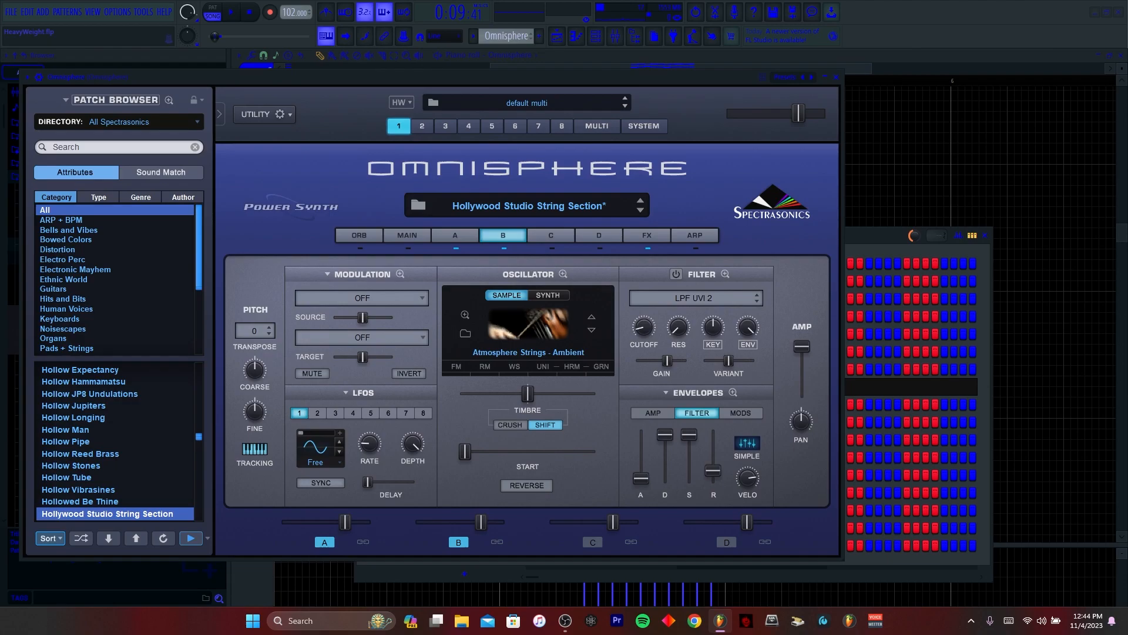
pyautogui.click(836, 78)
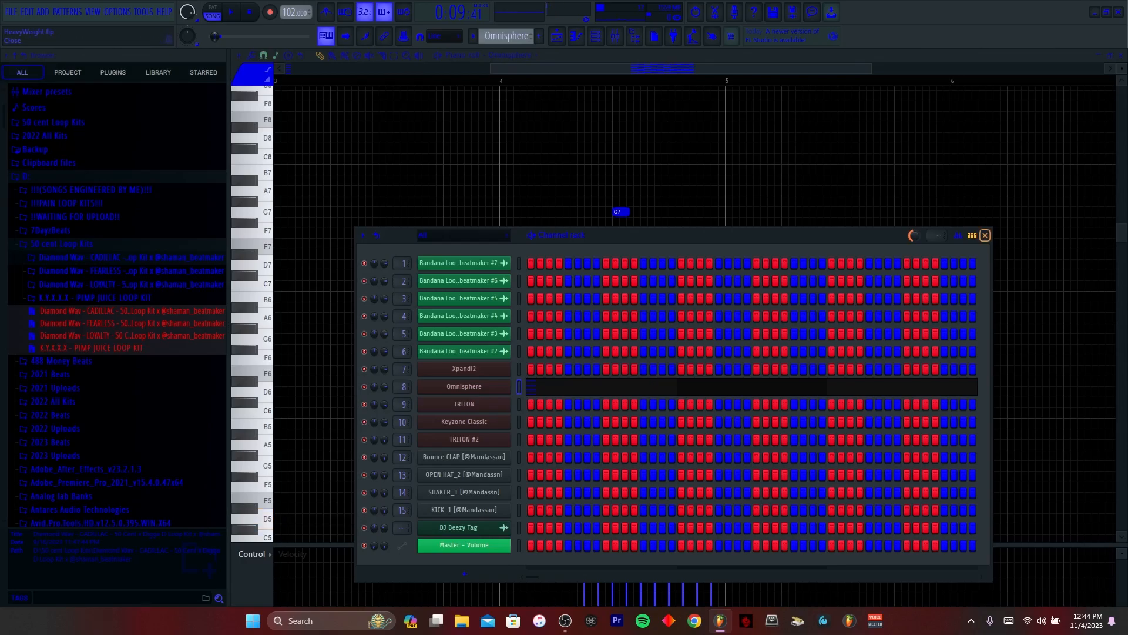
pyautogui.click(985, 235)
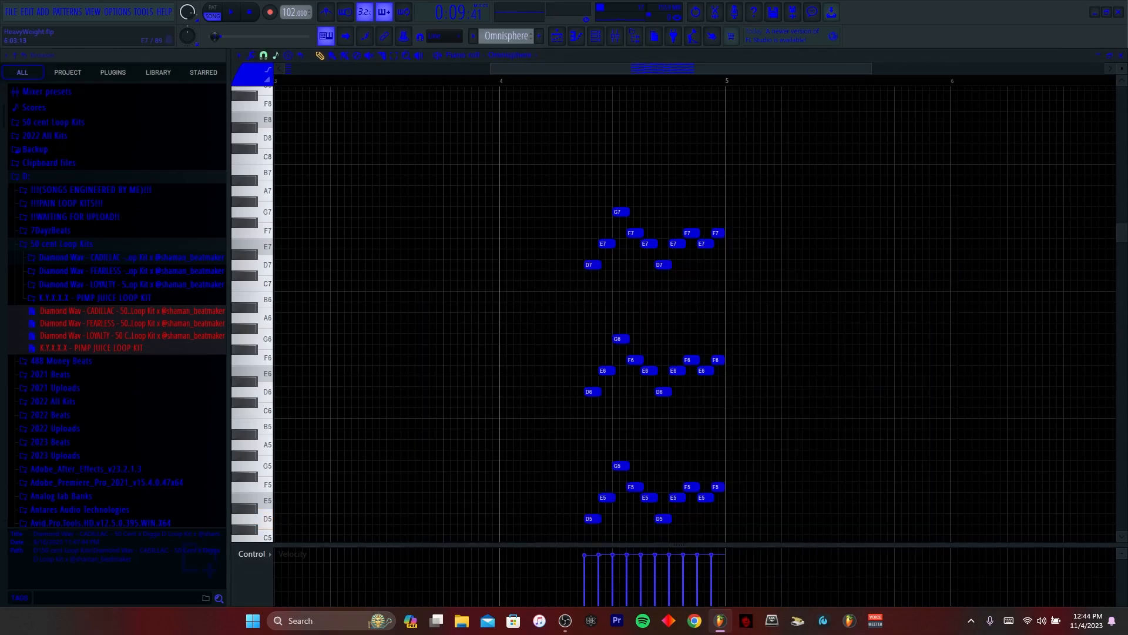
# Examine the octave-layered Omnisphere notes from bar 1 to bar 5 in the piano roll and play the pattern
pyautogui.hscroll(-5, 507, 243)
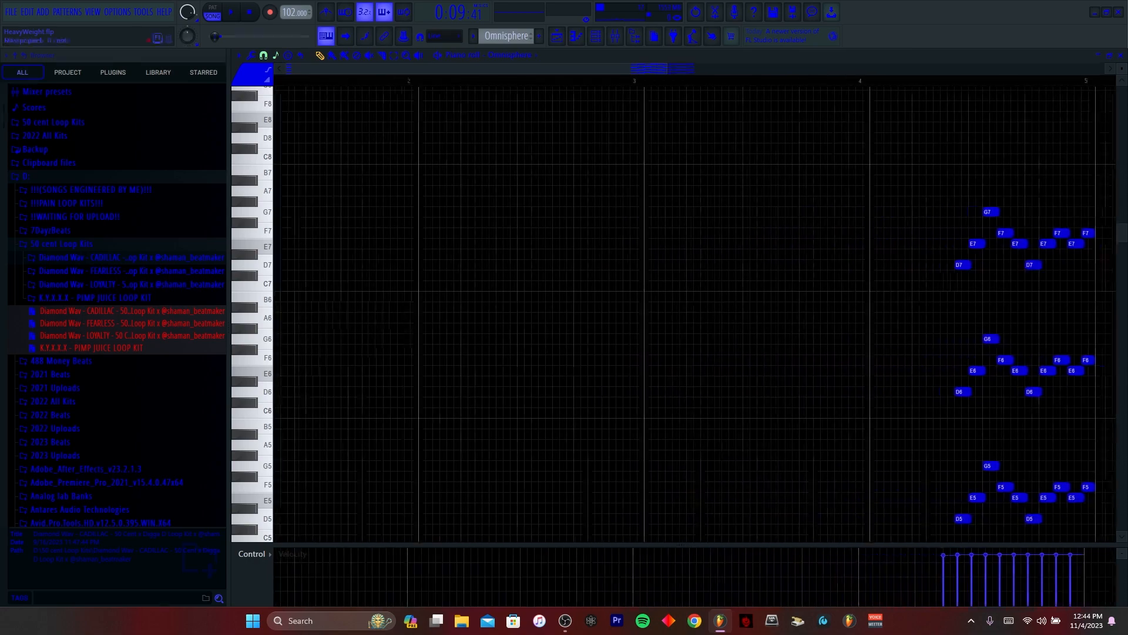
pyautogui.scroll(-4, 506, 243)
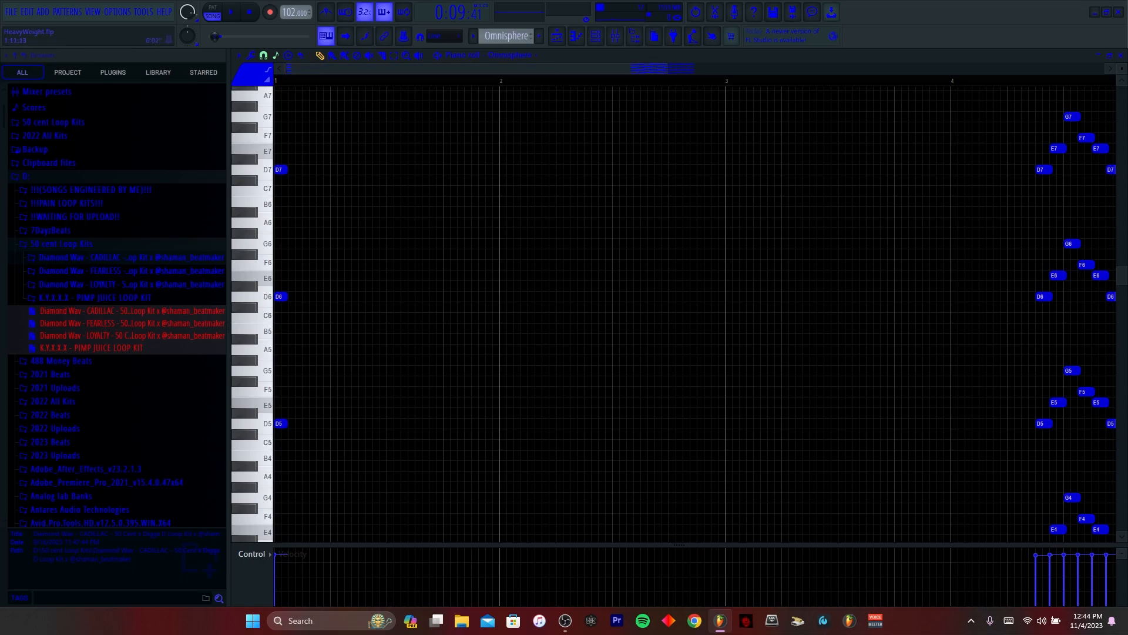
pyautogui.hscroll(6, 694, 318)
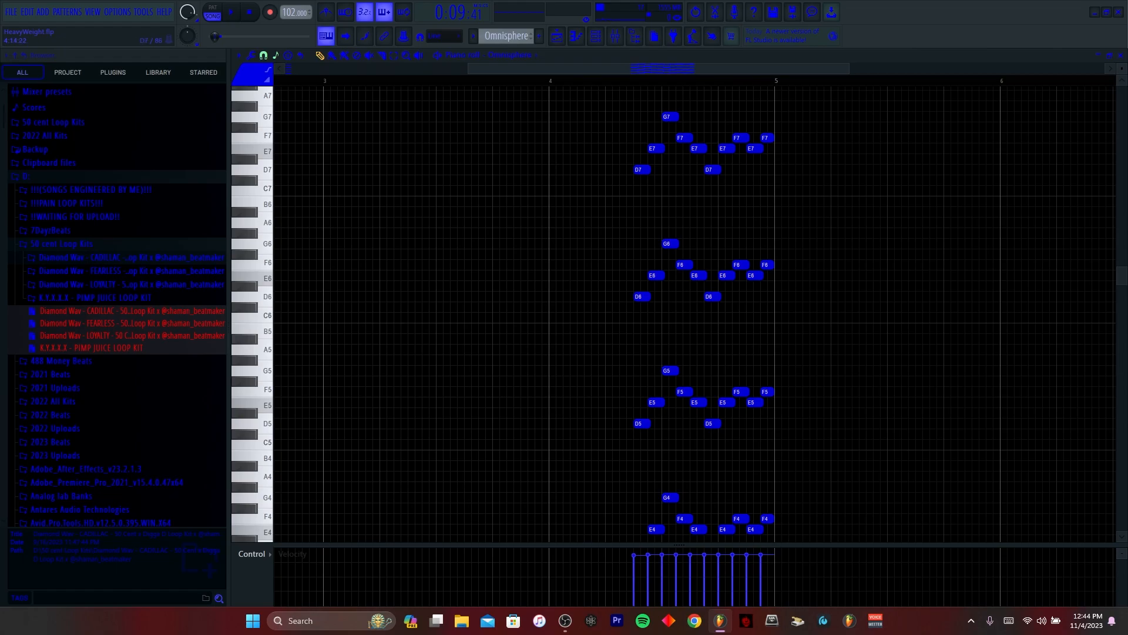
pyautogui.press('space')
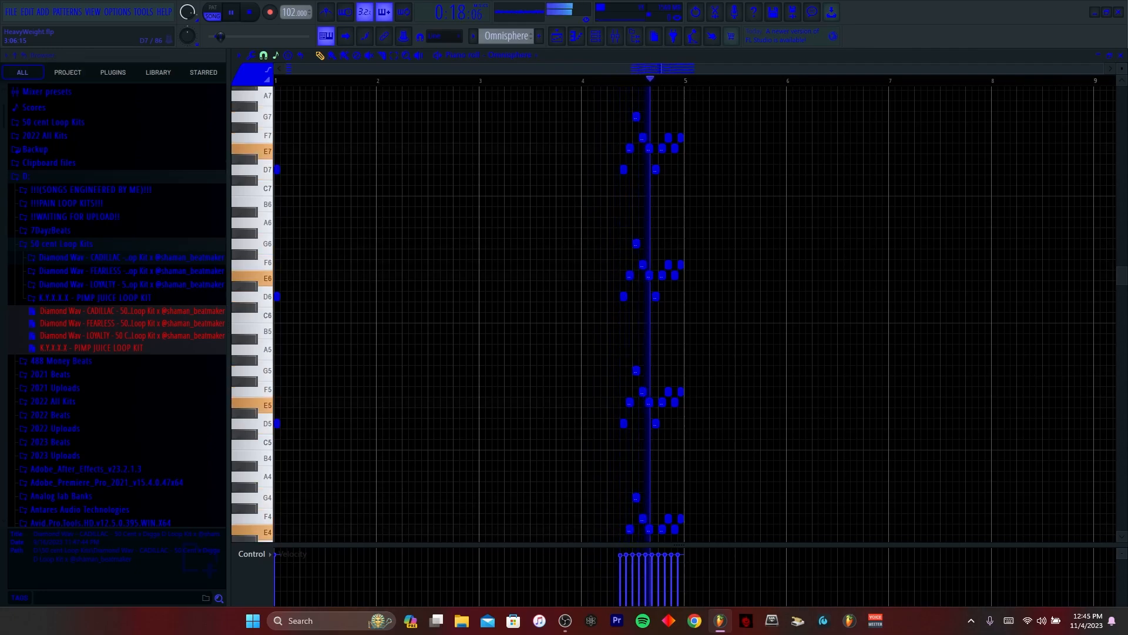
pyautogui.press('space')
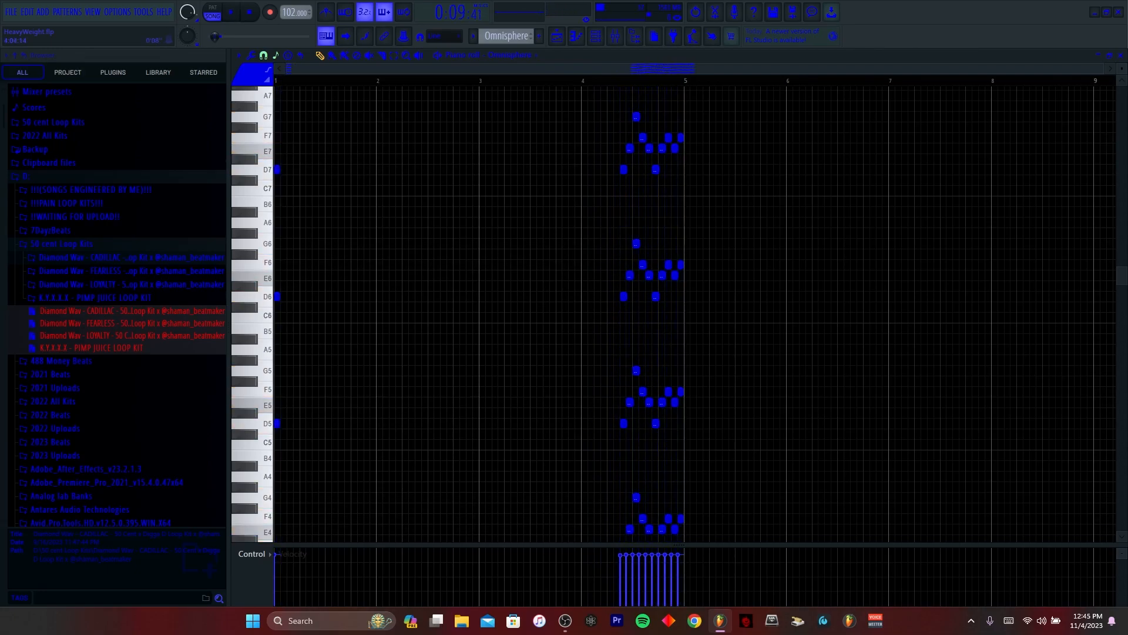
# Select the Omnisphere melody notes in bar 4, shorten them so each ends where the next begins, and listen to them
pyautogui.scroll(12, 639, 80)
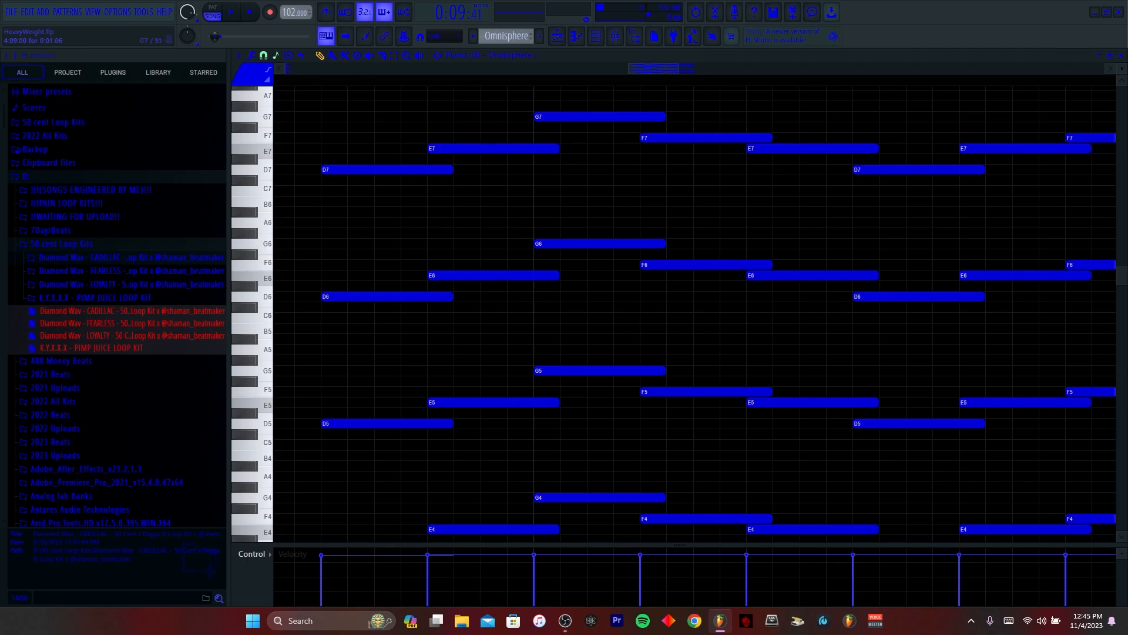
pyautogui.scroll(-5, 458, 80)
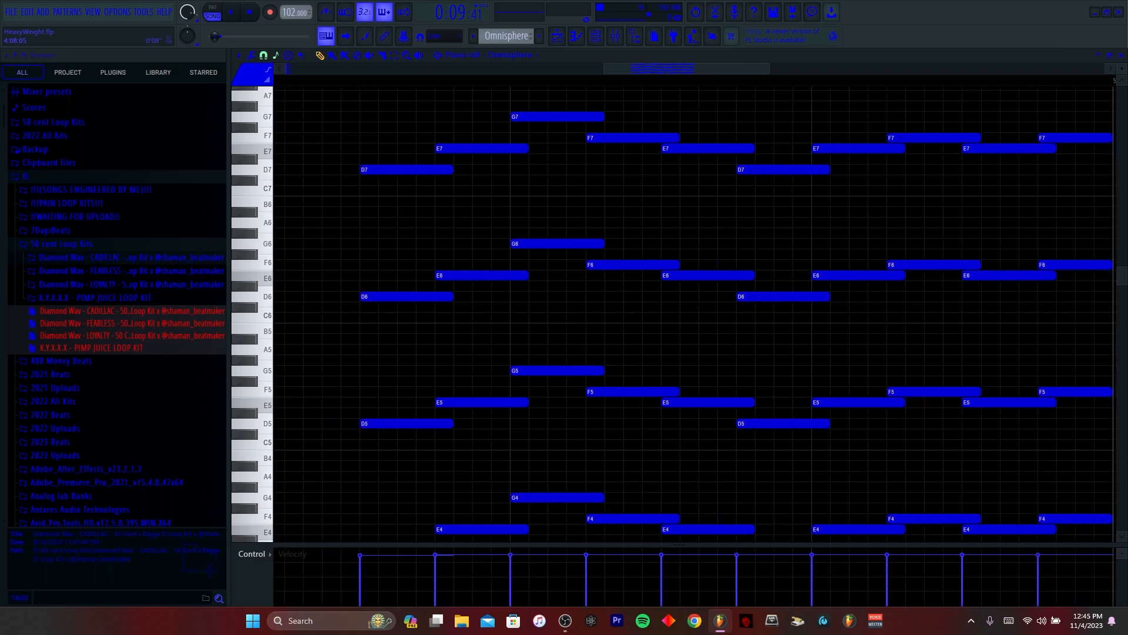
pyautogui.moveTo(791, 93); pyautogui.dragTo(316, 542)
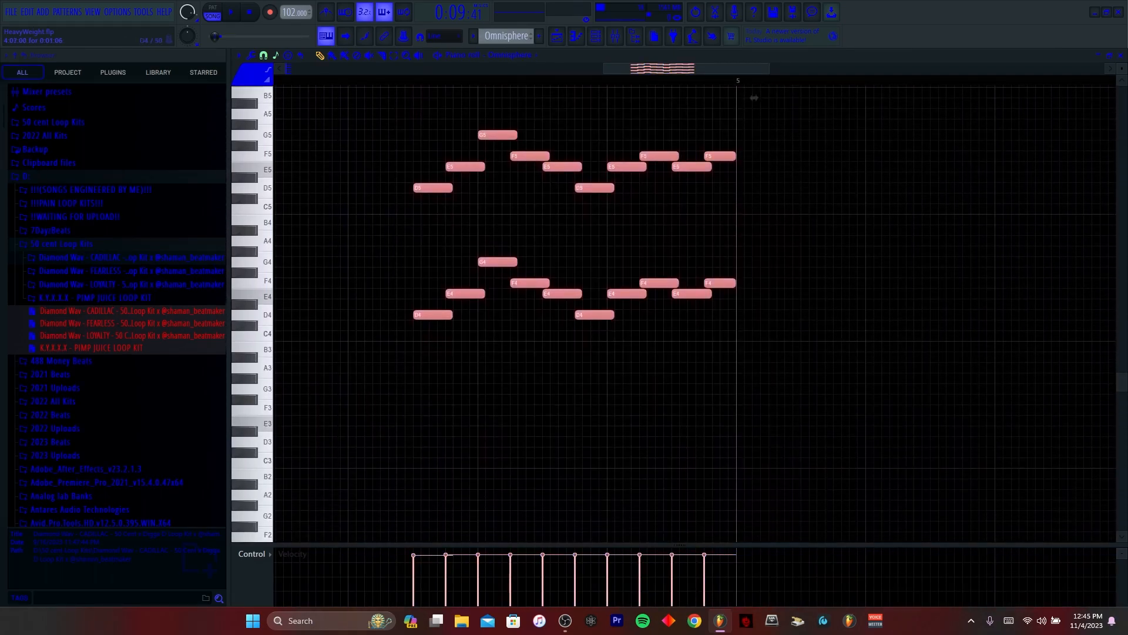
pyautogui.moveTo(754, 97); pyautogui.dragTo(746, 98)
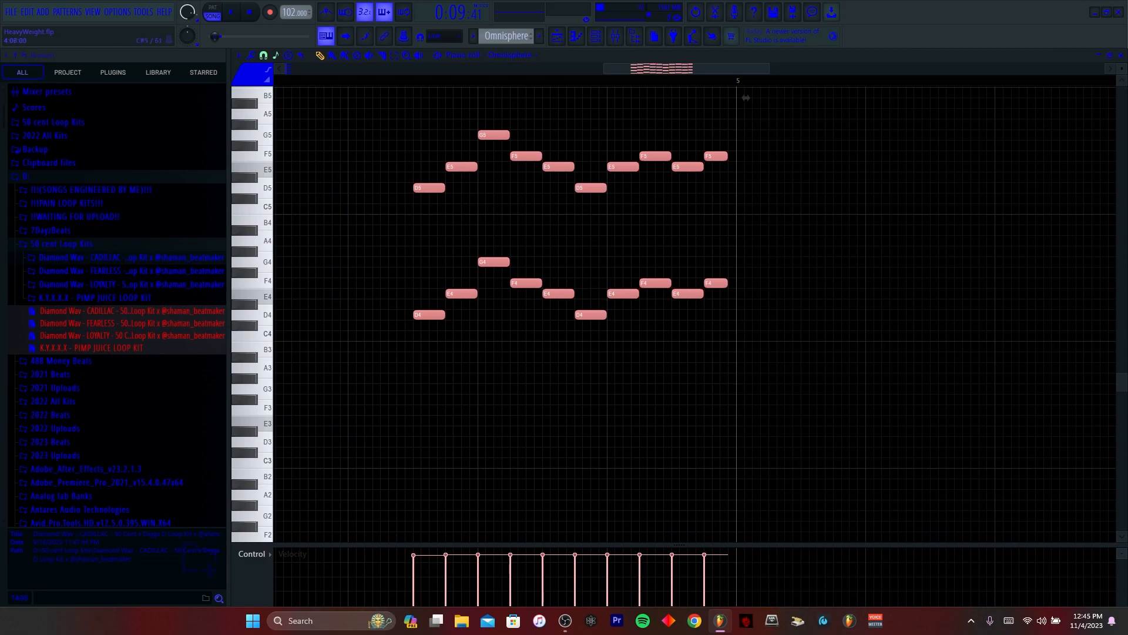
pyautogui.press('space')
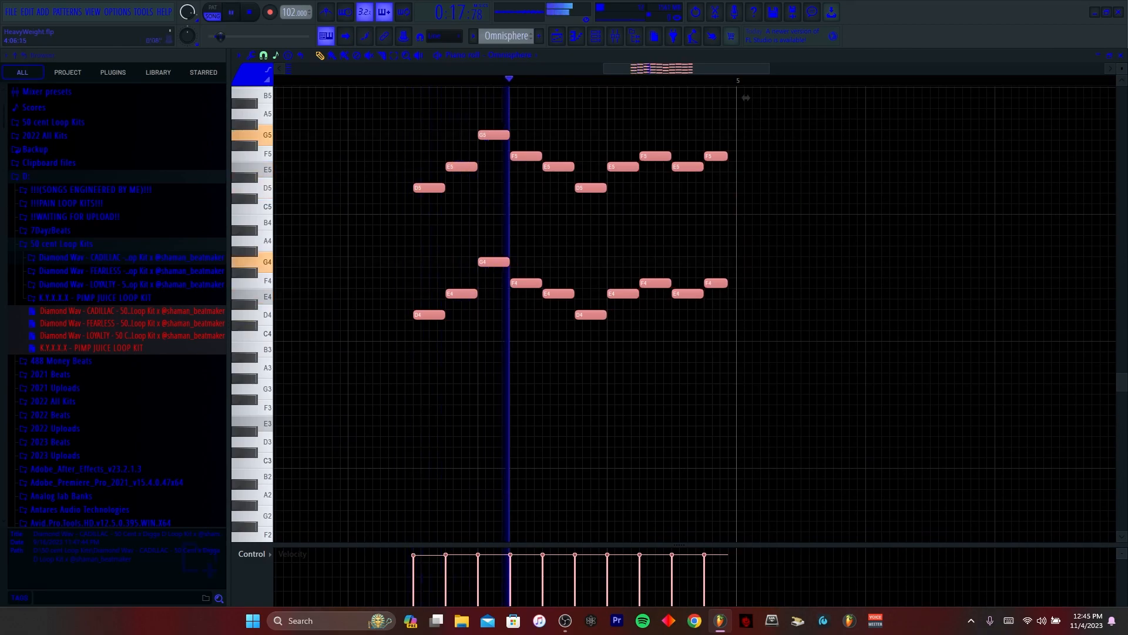
pyautogui.press('space')
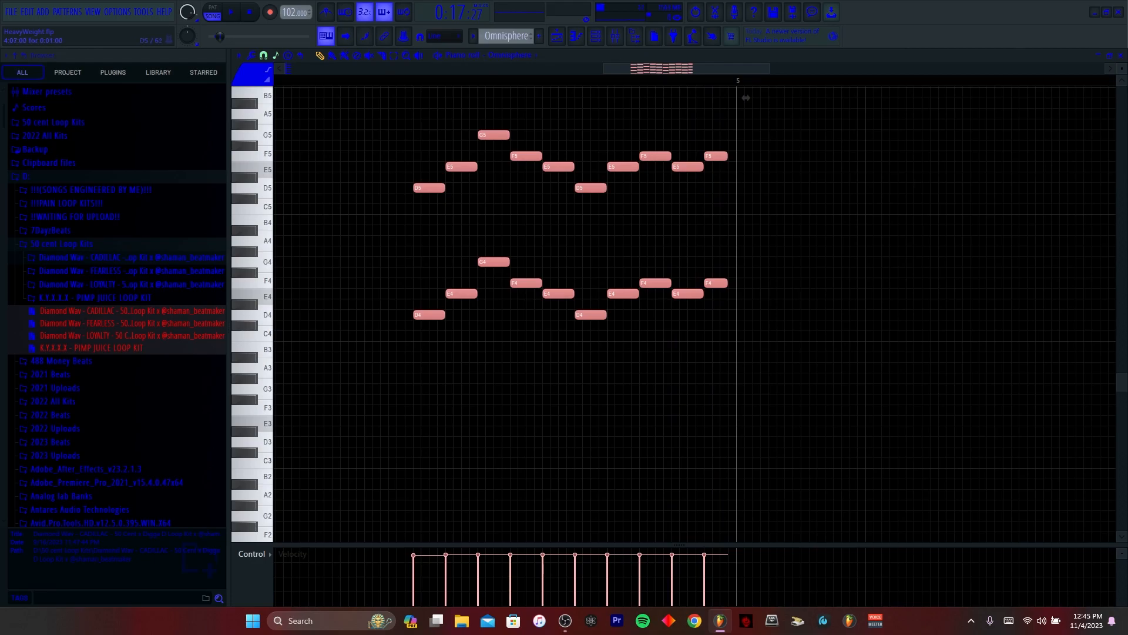
# Lengthen the selected Omnisphere notes so each one overlaps the next, and listen to the melody
pyautogui.moveTo(746, 97); pyautogui.dragTo(754, 98)
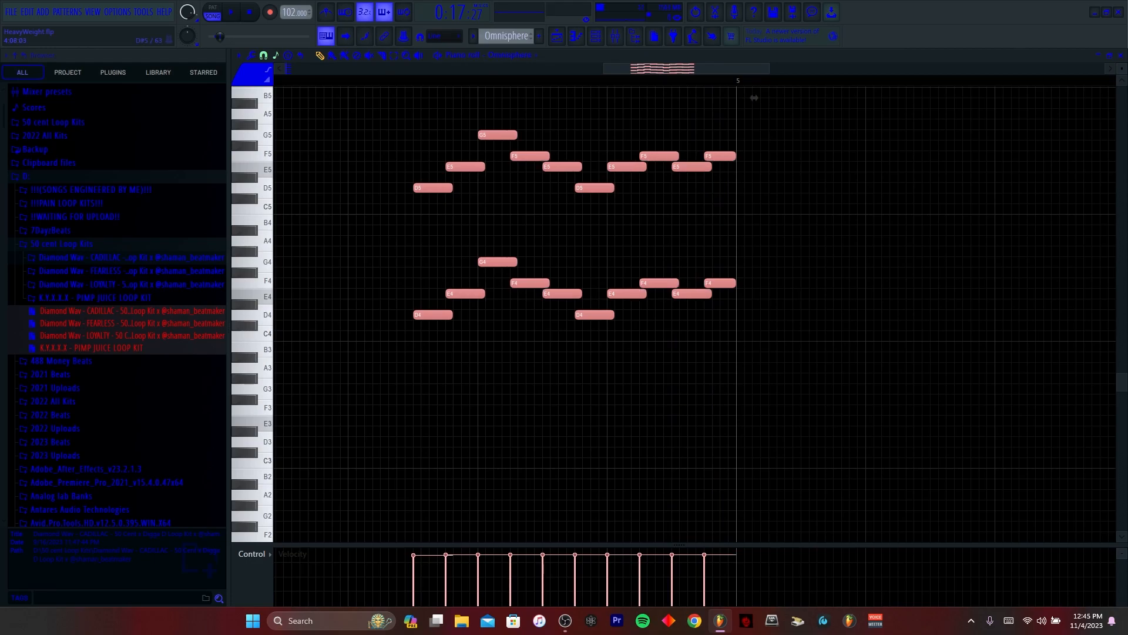
pyautogui.press('space')
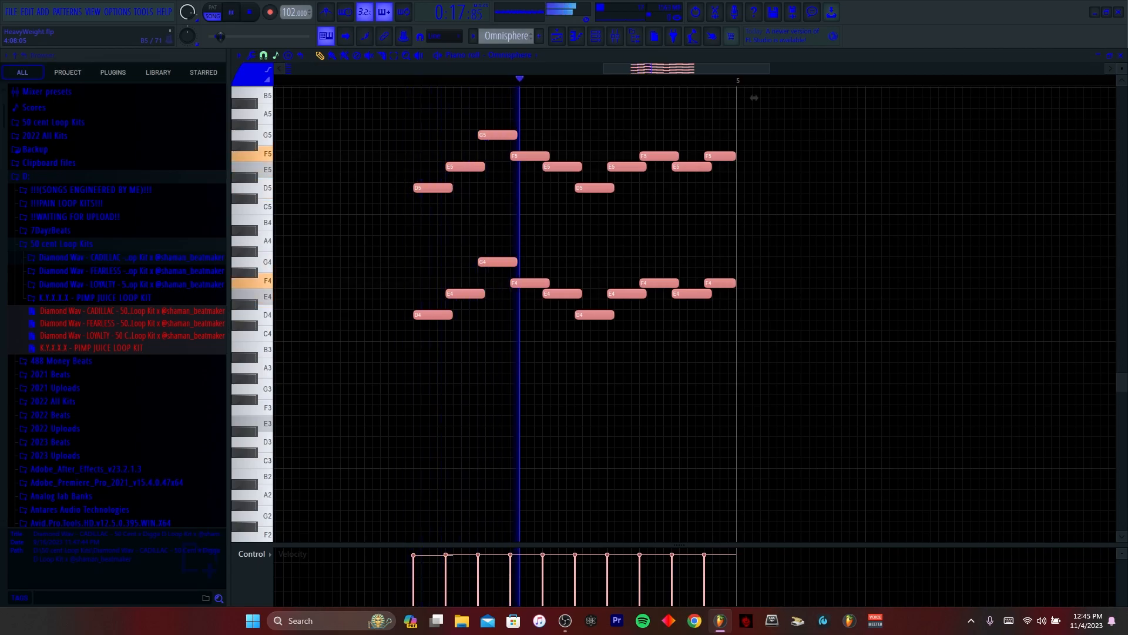
pyautogui.press('space')
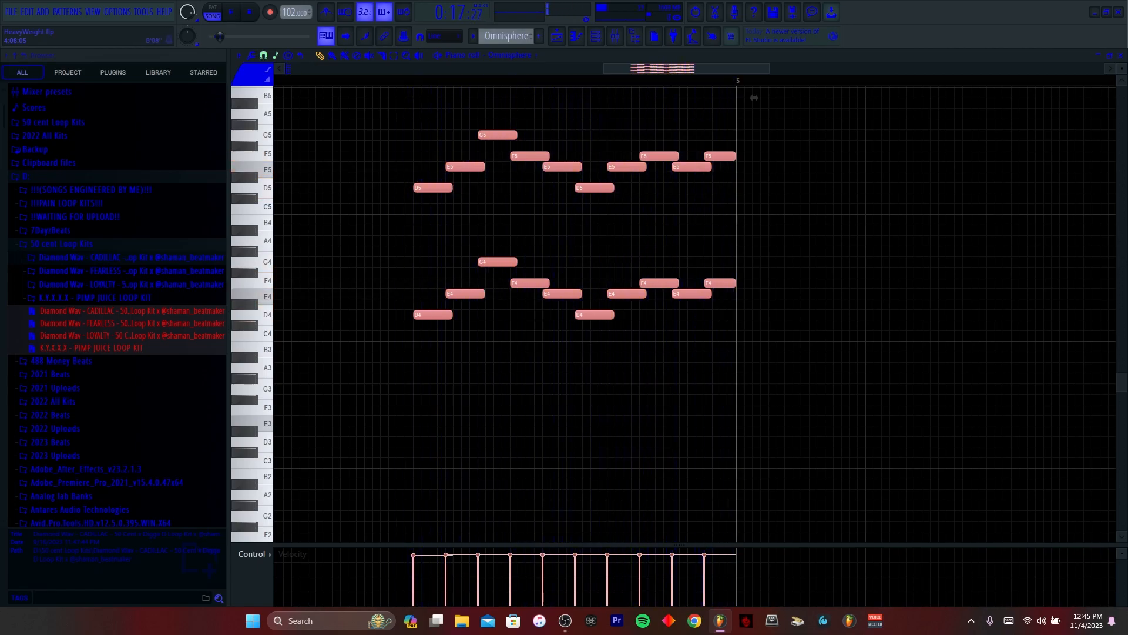
# Review the stacked octaves of the Omnisphere melody across the keyboard range and play the part back
pyautogui.scroll(-6, 754, 97)
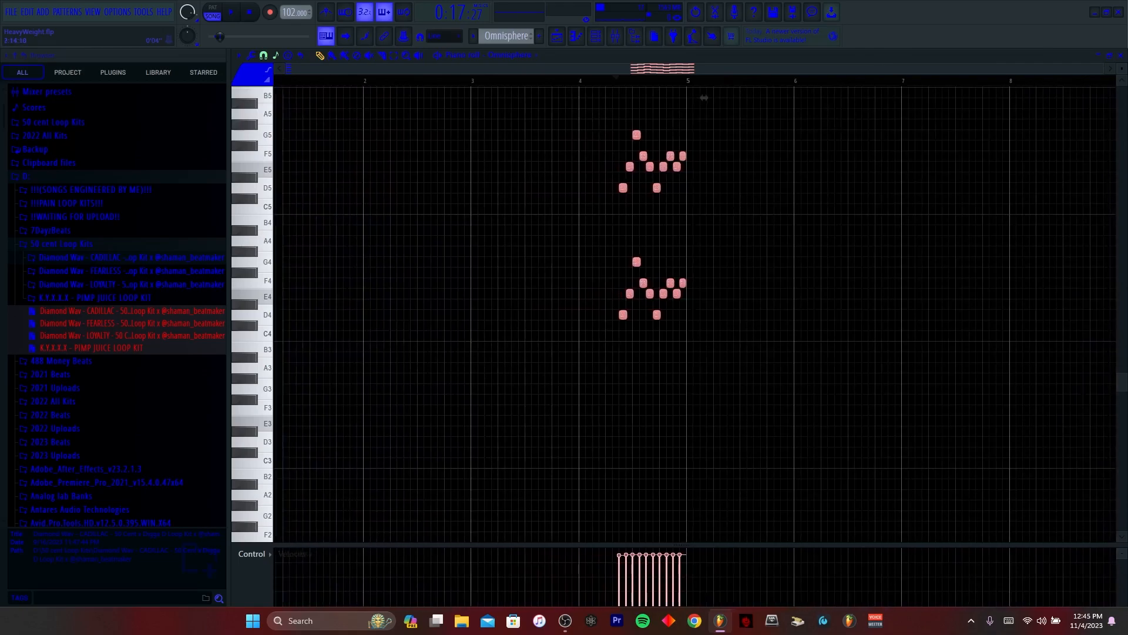
pyautogui.moveTo(712, 97); pyautogui.dragTo(712, 224)
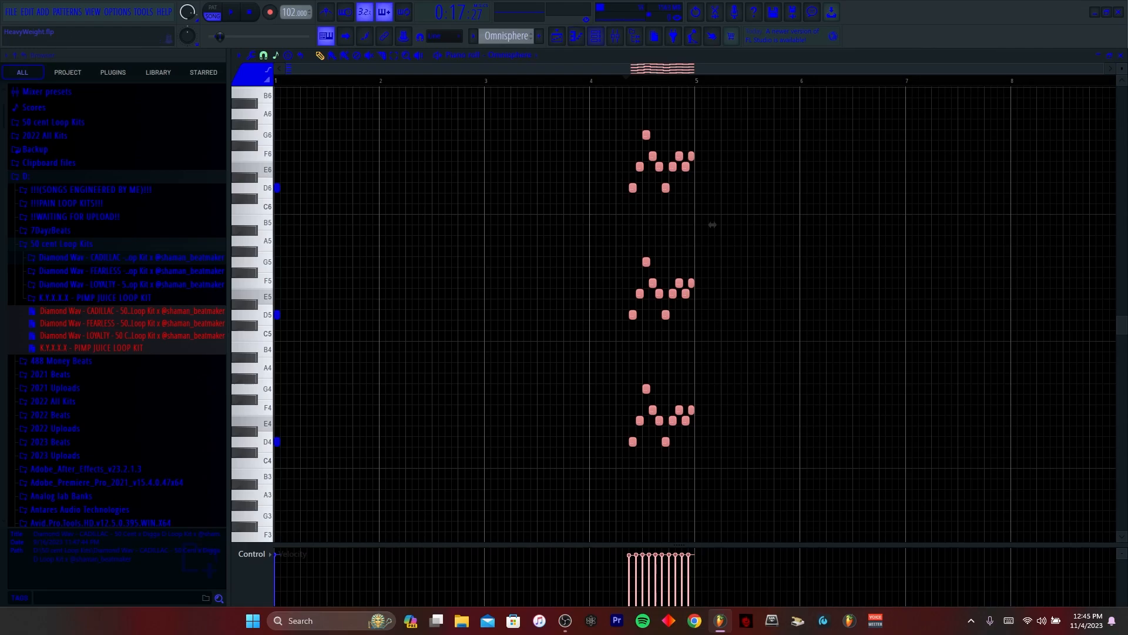
pyautogui.press('space')
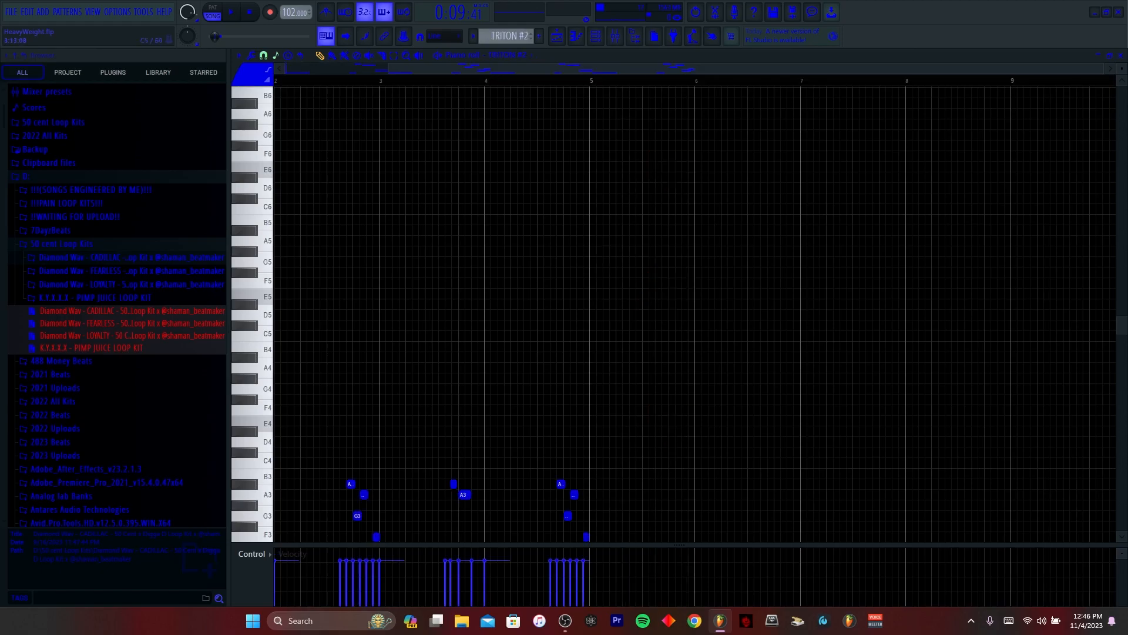
# Open the TRITON #2 instrument playing Nasty Bass, filter its program browser to the Bass category, and close the plugin
pyautogui.scroll(-6, 463, 334)
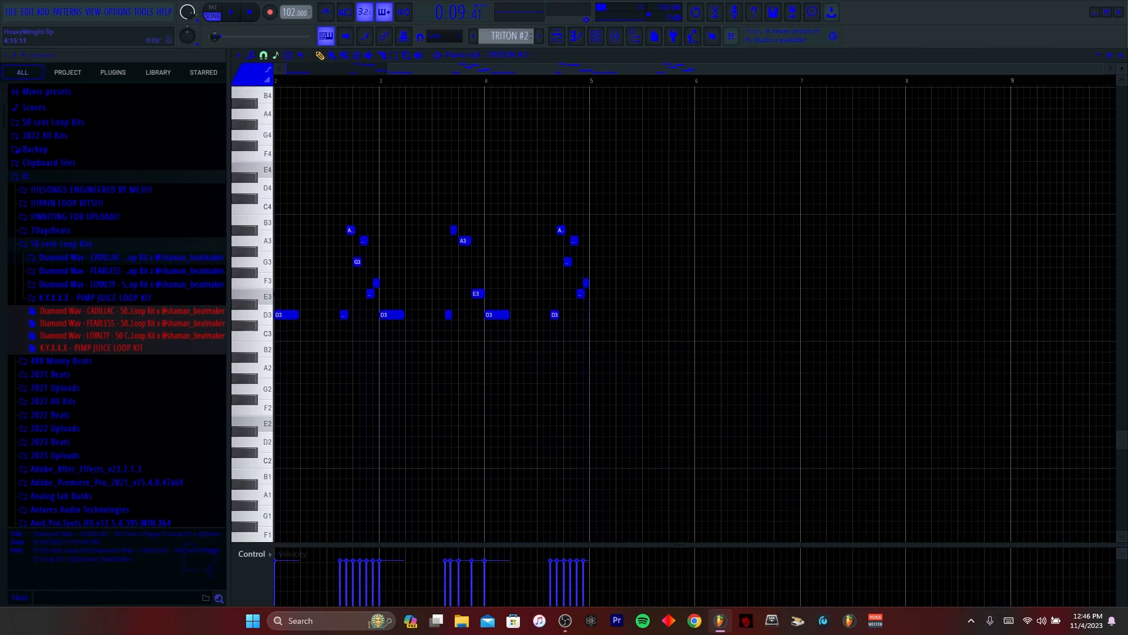
pyautogui.press('F5')
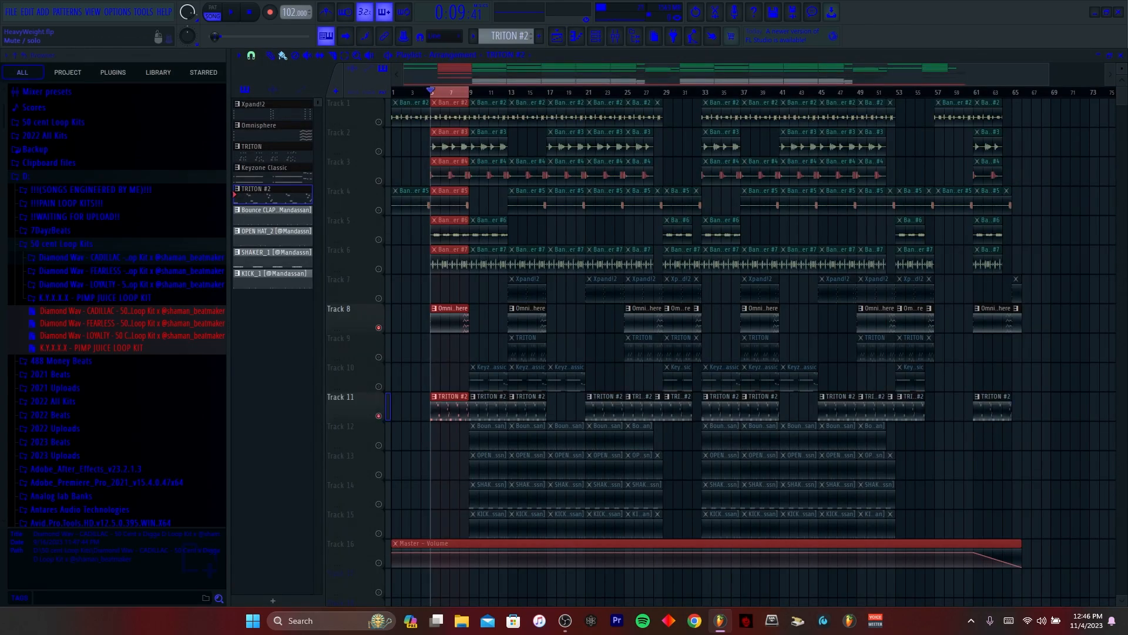
pyautogui.click(595, 36)
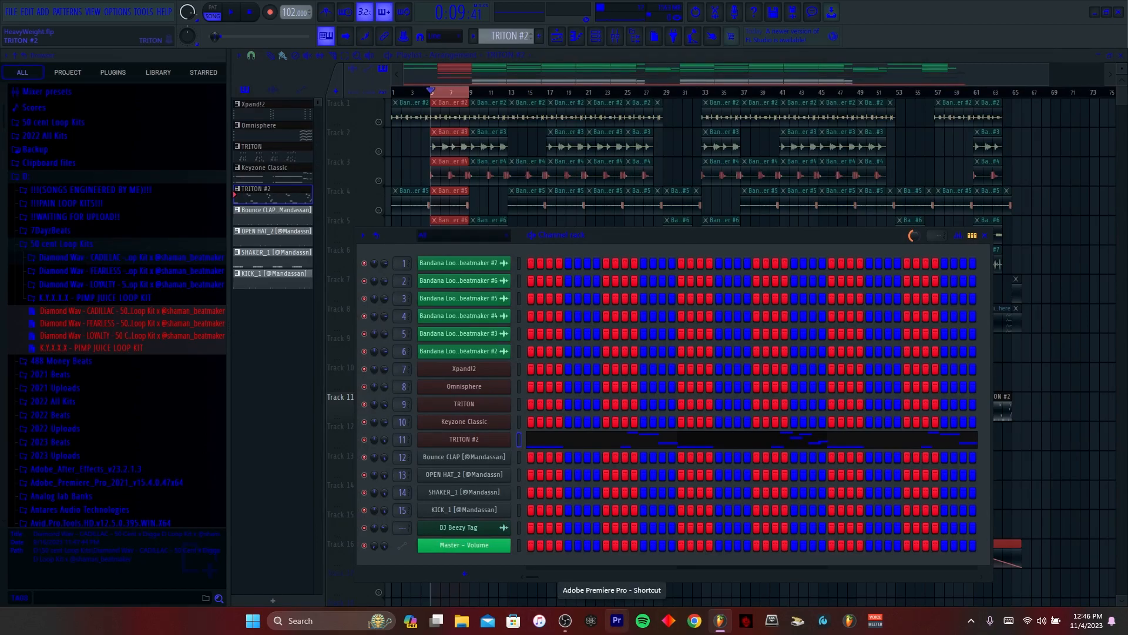
pyautogui.click(464, 440)
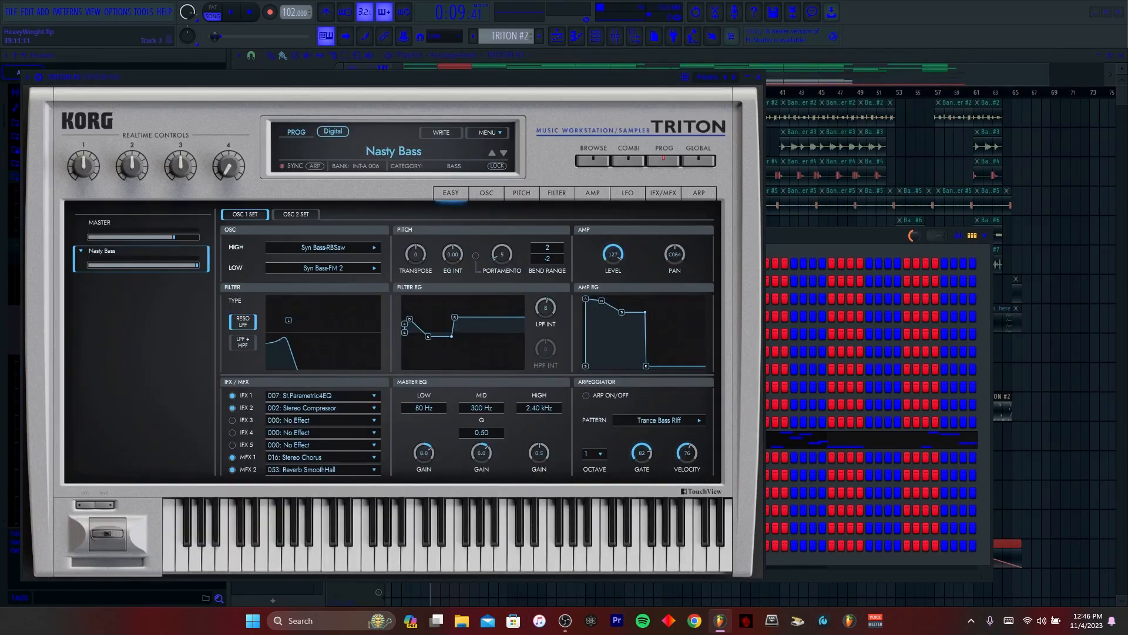
pyautogui.click(593, 160)
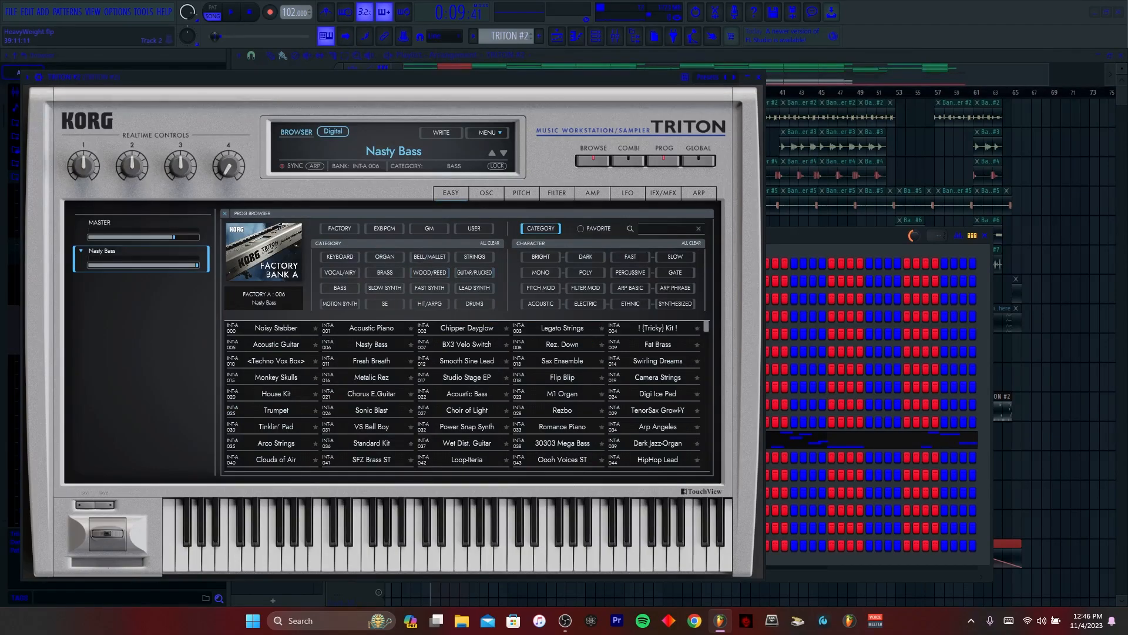
pyautogui.click(340, 287)
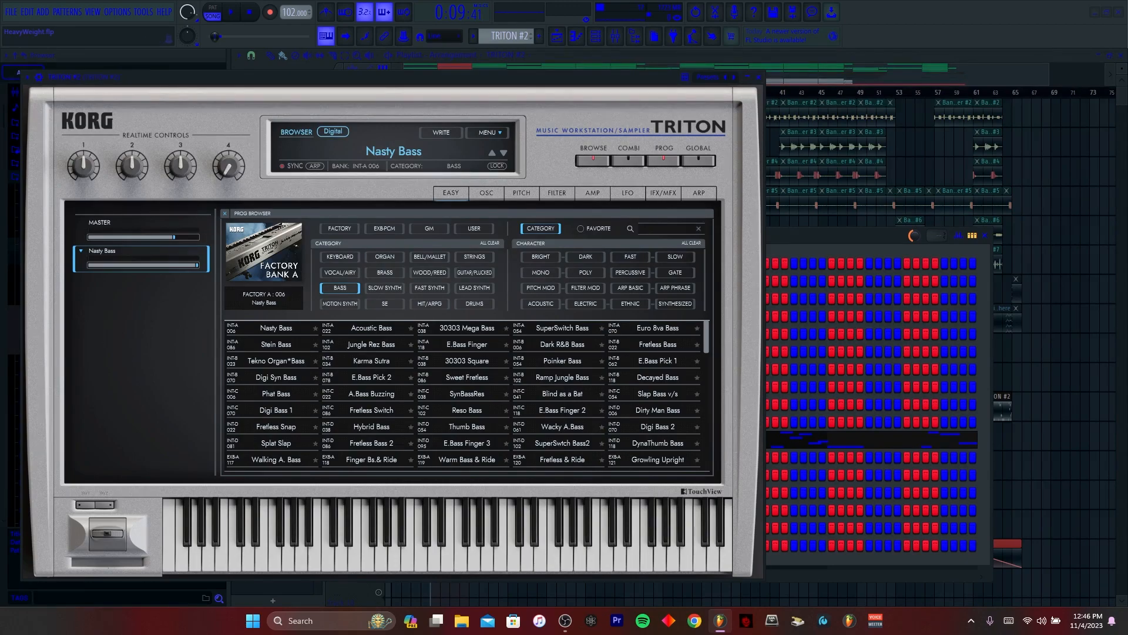
pyautogui.click(759, 77)
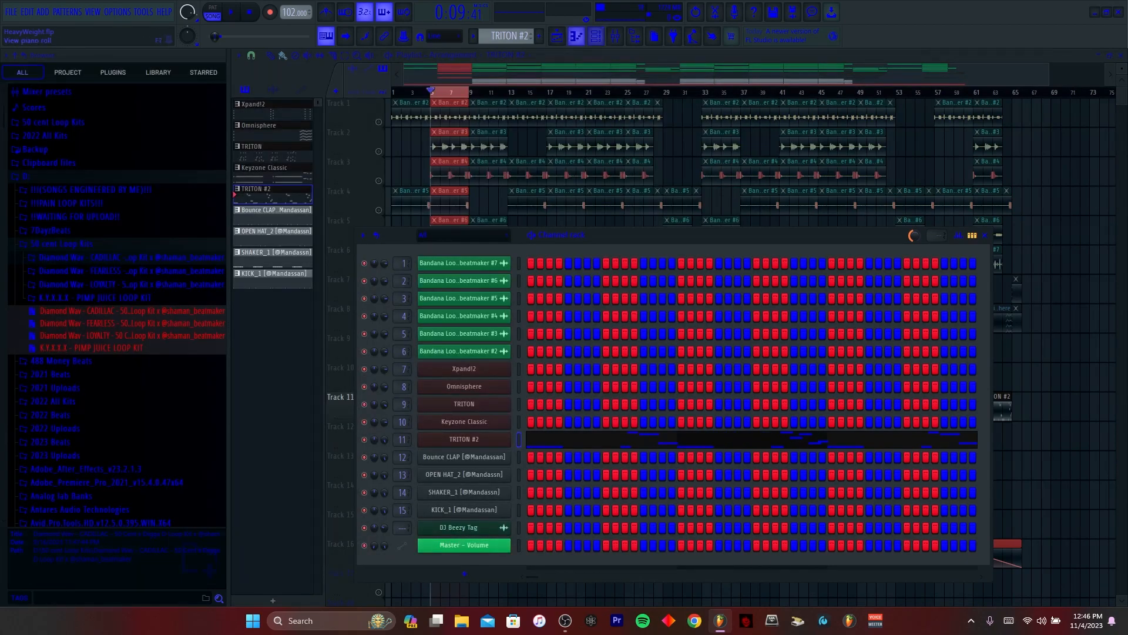
# Show the TRITON #2 bass notes in the piano roll and play the pattern
pyautogui.click(577, 36)
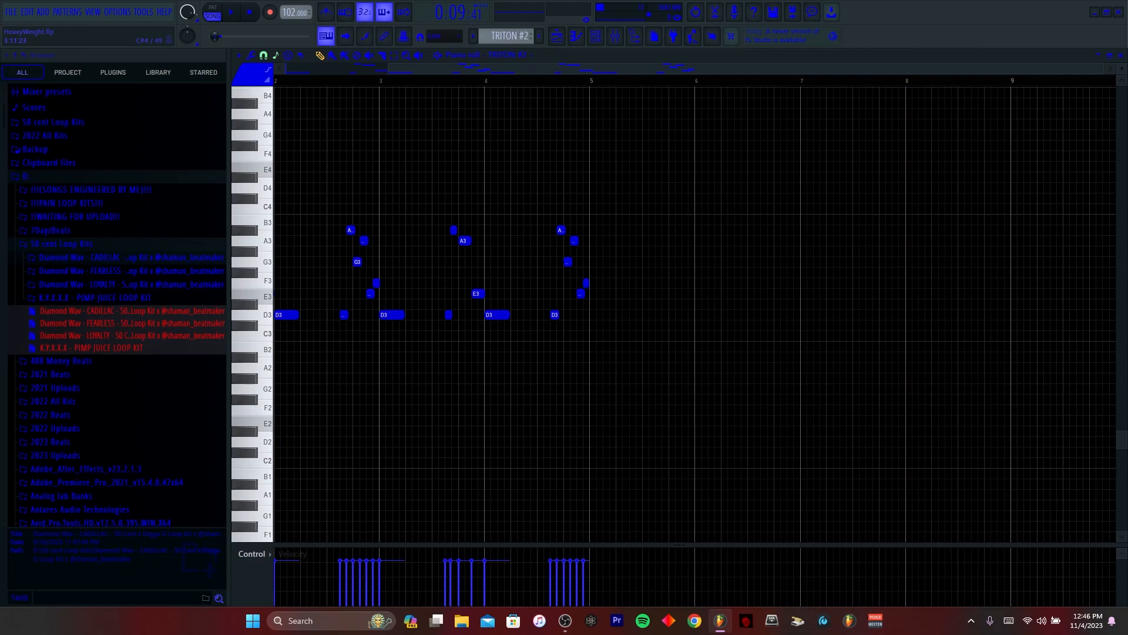
pyautogui.press('space')
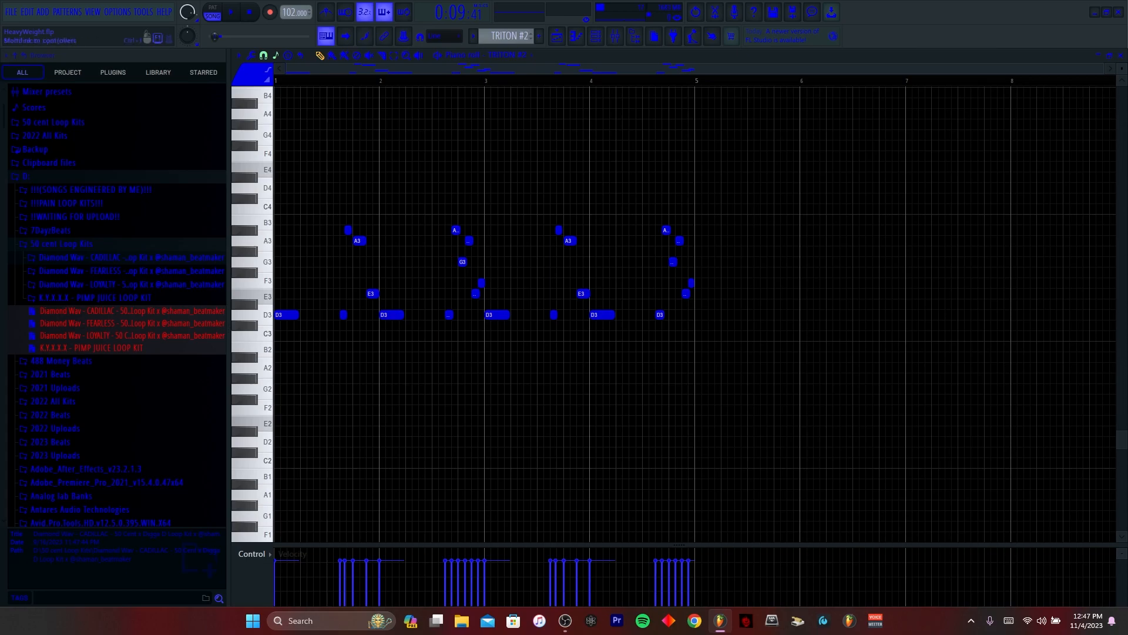
# Examine the first-bar notes of the TRITON #2 bass line up close and play them back
pyautogui.scroll(6, 336, 303)
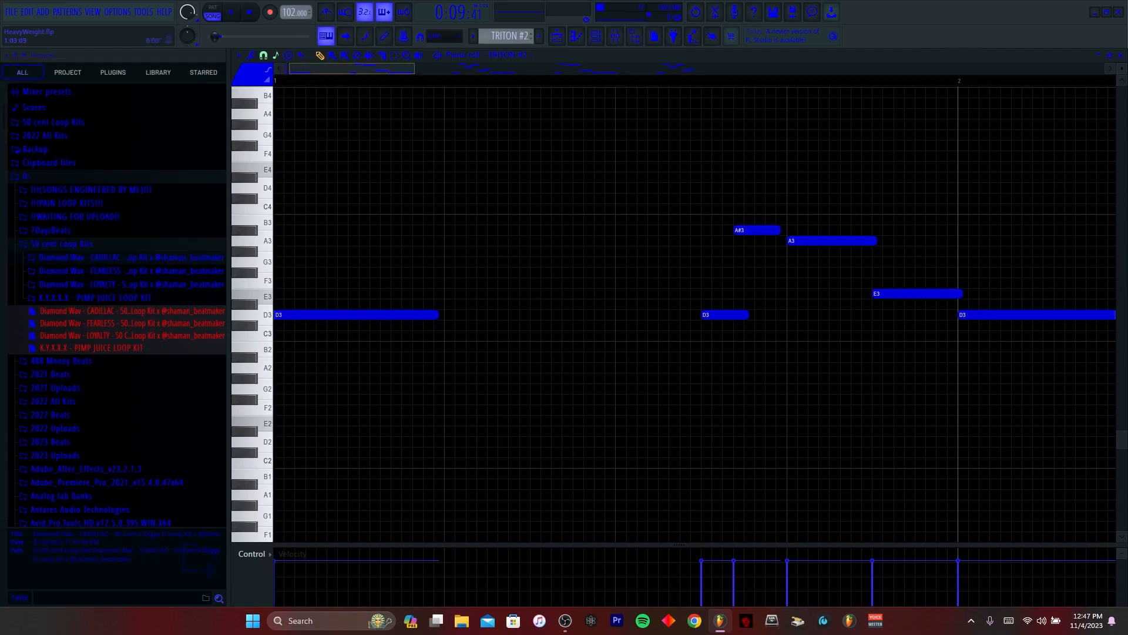
pyautogui.press('space')
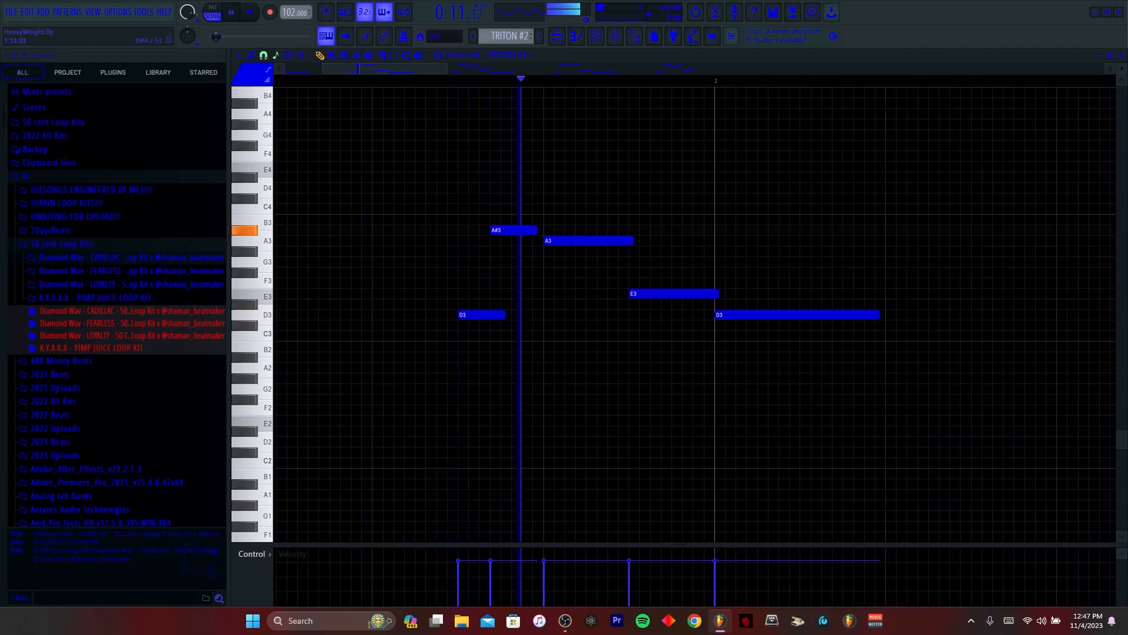
pyautogui.press('space')
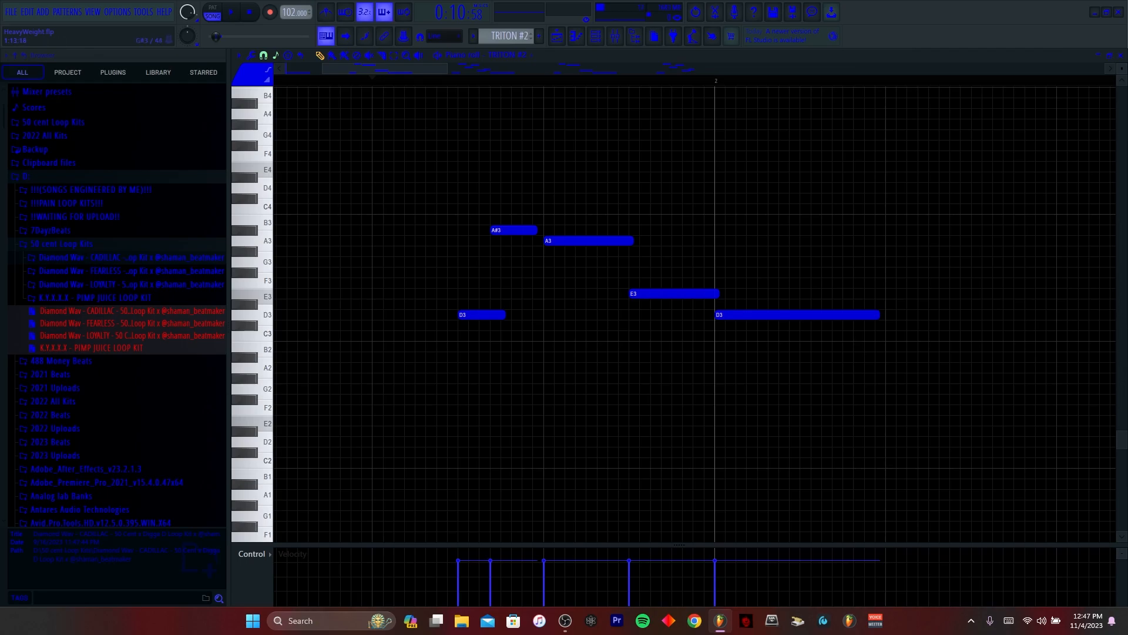
pyautogui.moveTo(385, 69); pyautogui.dragTo(469, 69)
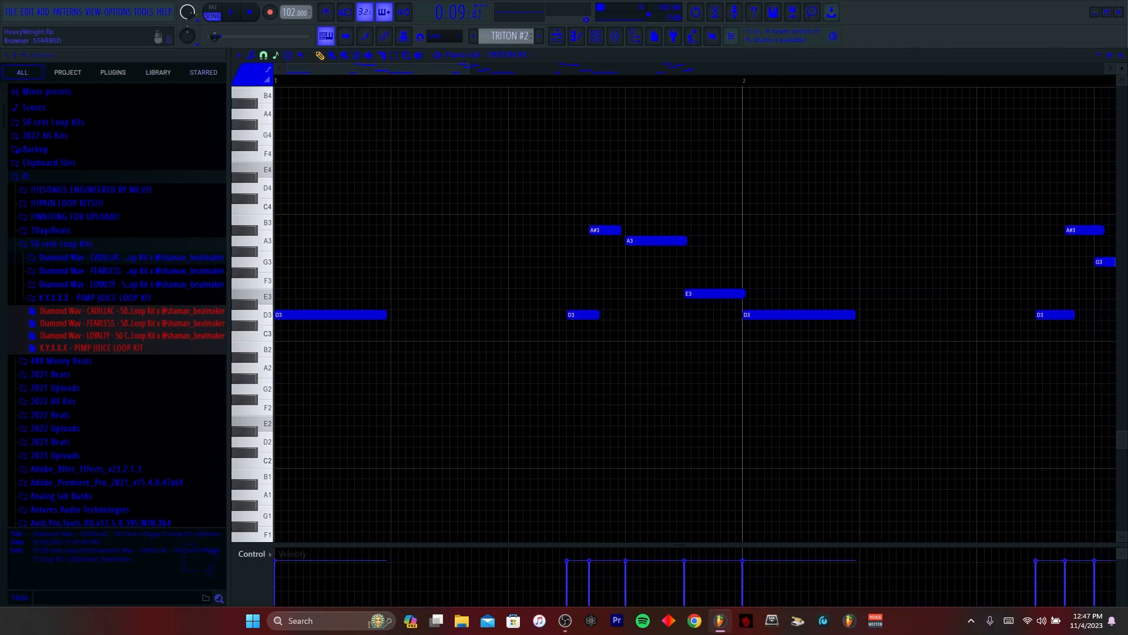
pyautogui.press('space')
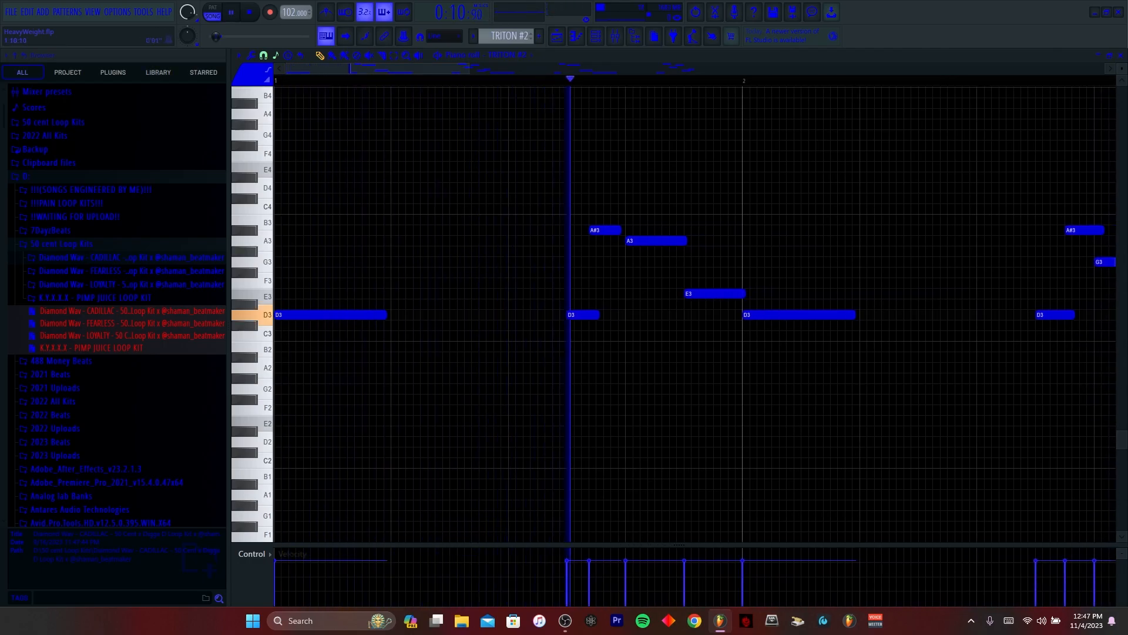
pyautogui.press('space')
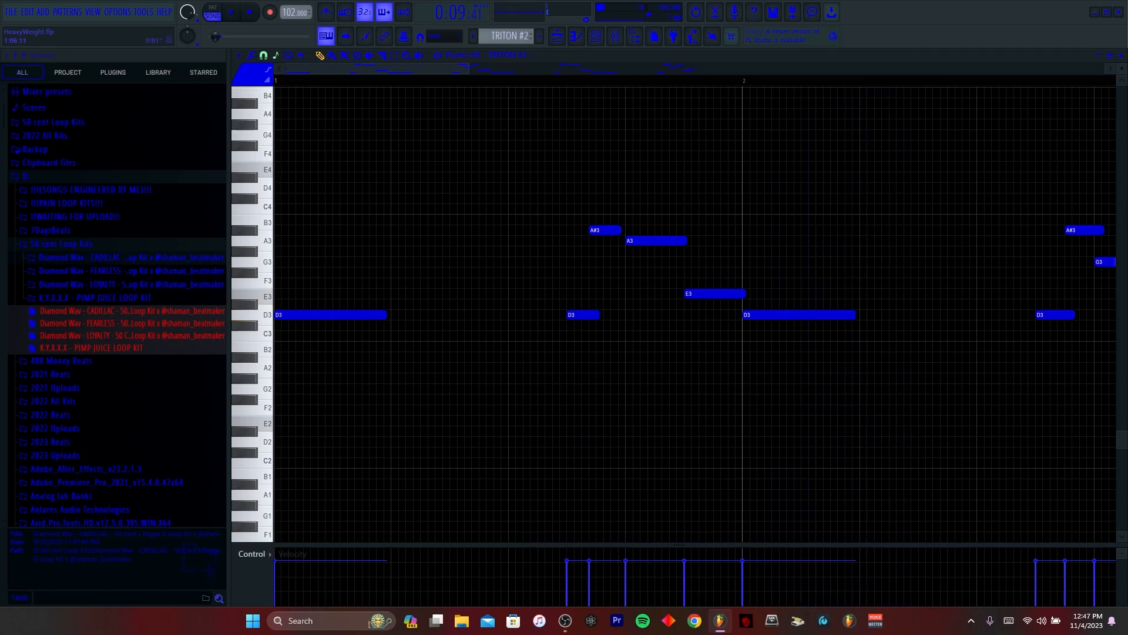
# Play the full four-bar TRITON #2 bass line and compare how each bar's run of notes ends
pyautogui.moveTo(469, 69); pyautogui.dragTo(714, 69)
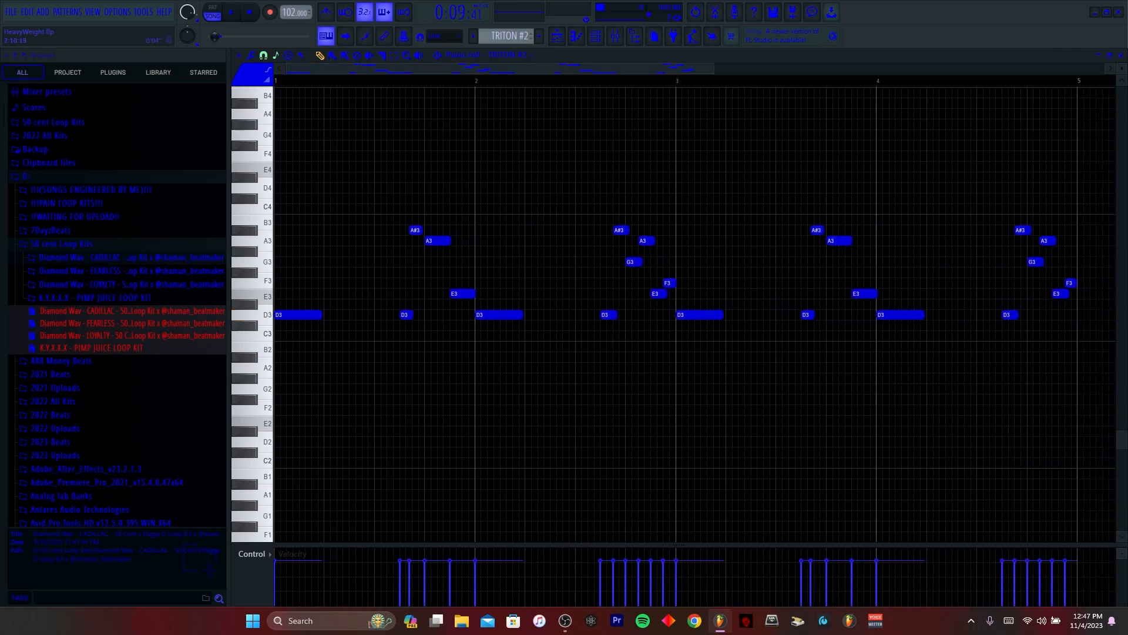
pyautogui.press('space')
pyautogui.press('space')
pyautogui.scroll(3, 608, 311)
pyautogui.scroll(-4, 608, 312)
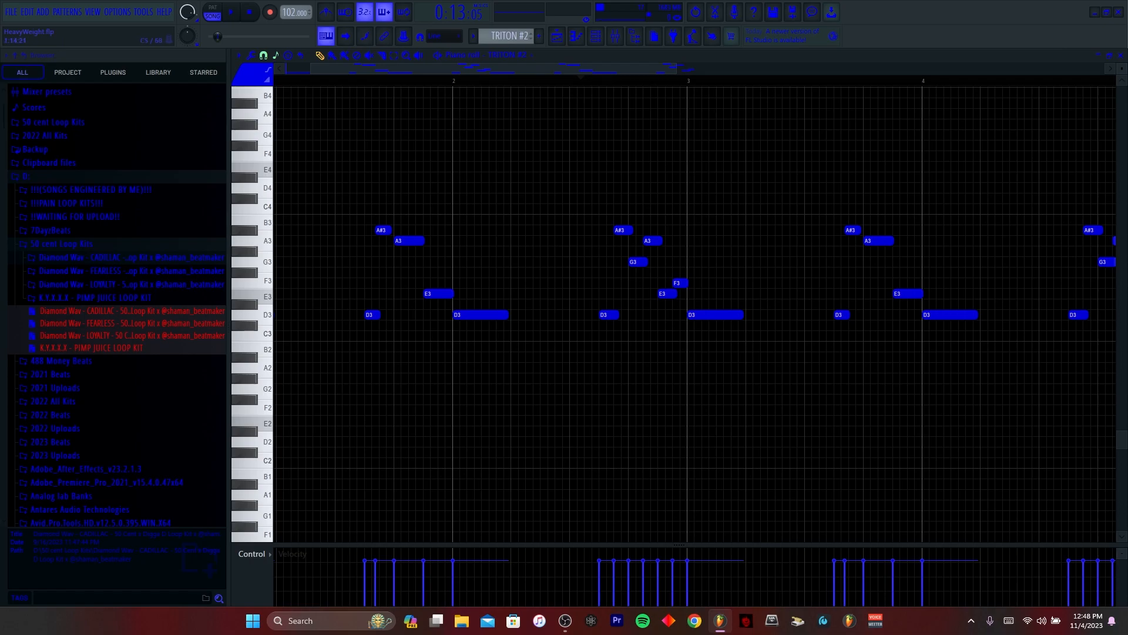
pyautogui.moveTo(505, 68); pyautogui.dragTo(587, 69)
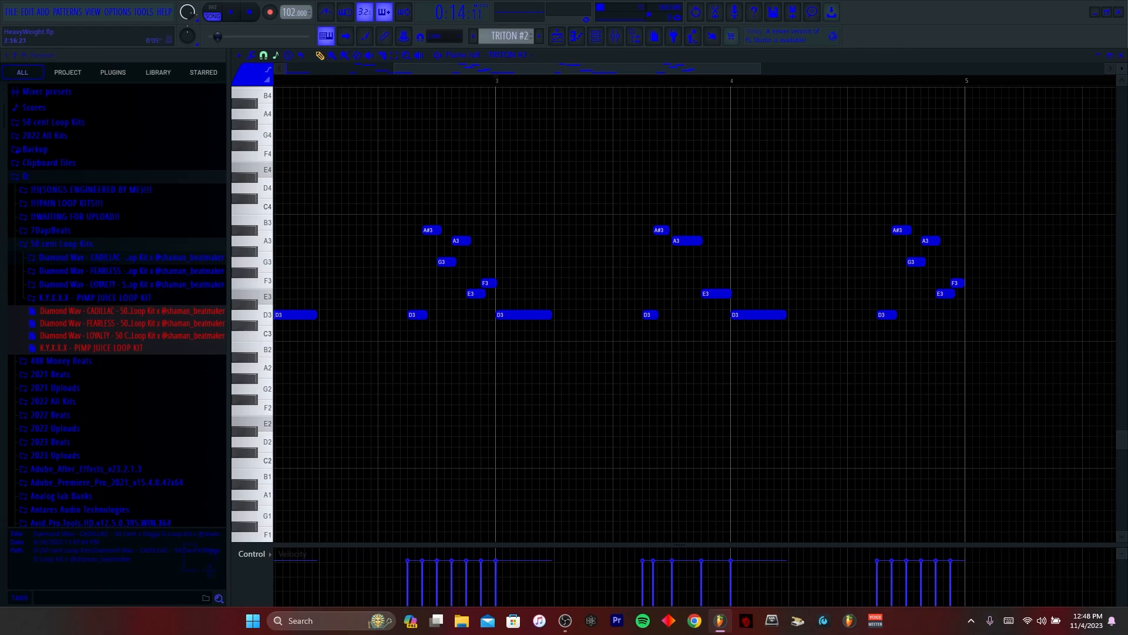
# Try copying the first two bars of TRITON #2 bass notes onto bars 3 and 4
pyautogui.moveTo(517, 272); pyautogui.dragTo(1068, 272)
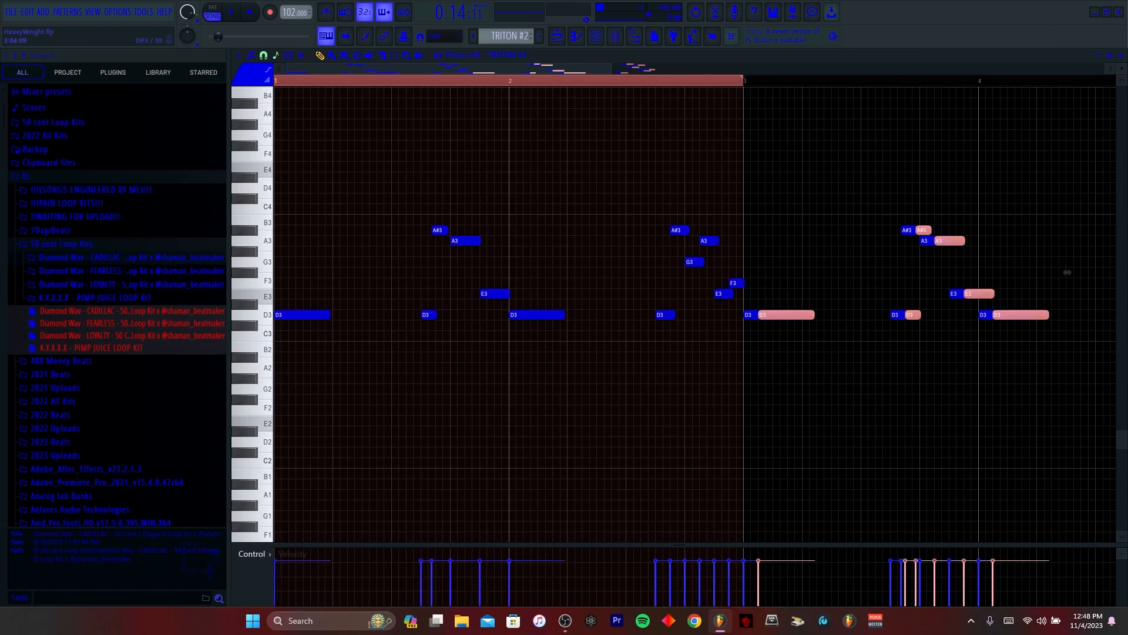
pyautogui.press('Delete')
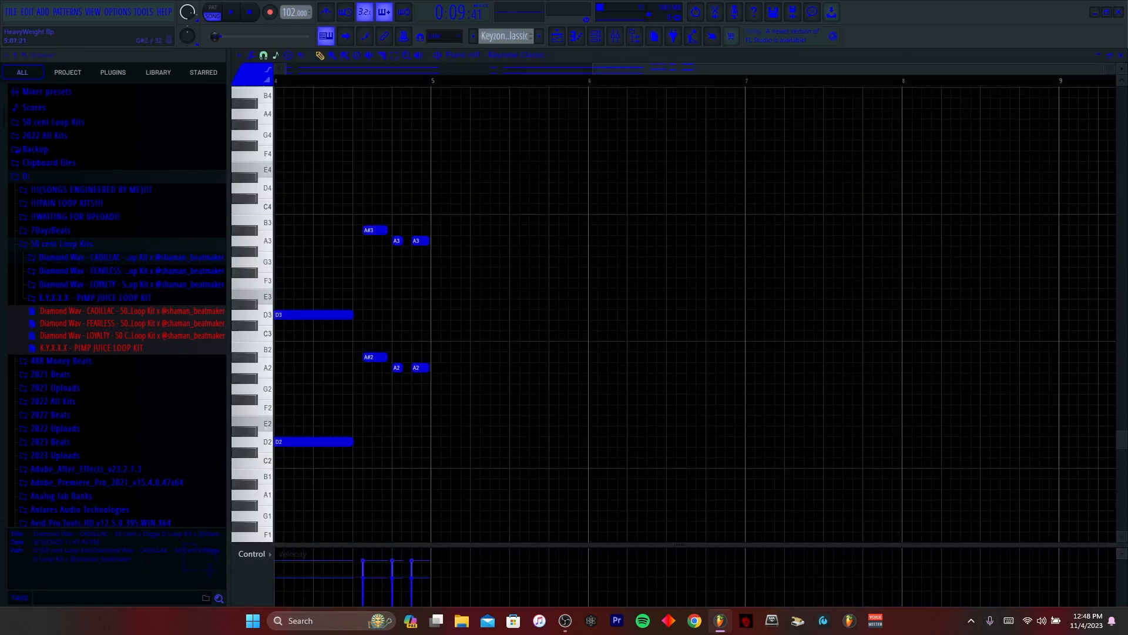
# Review the octave-doubled Keyzone Classic notes across all four bars and examine the opening D2 and D3 notes closely
pyautogui.hscroll(-1, 536, 313)
pyautogui.moveTo(916, 69); pyautogui.dragTo(635, 69)
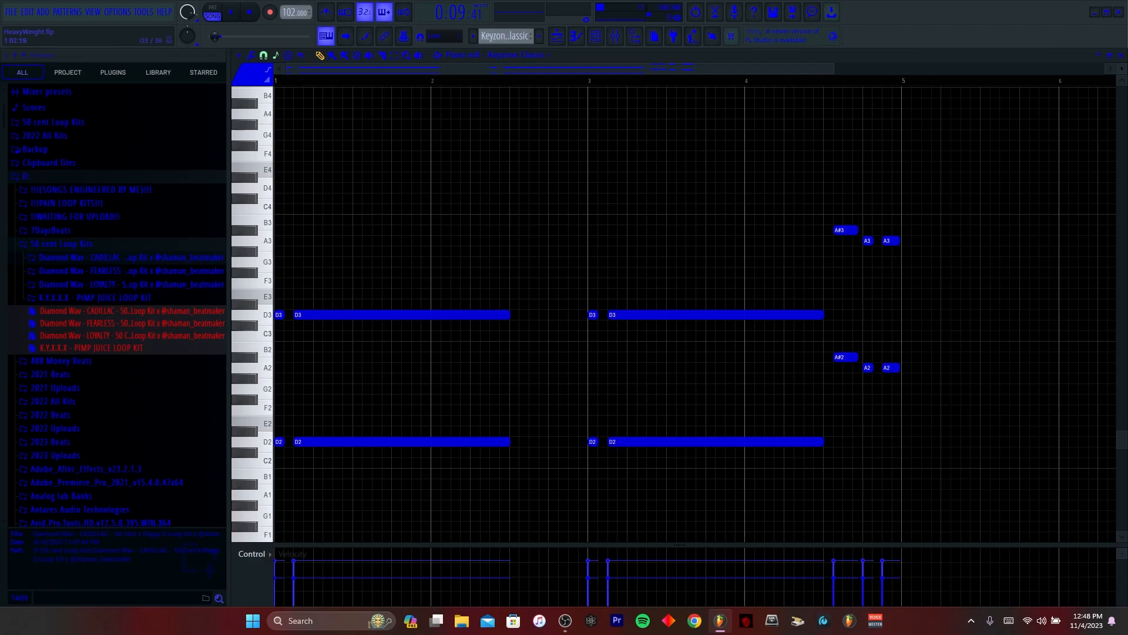
pyautogui.moveTo(832, 69); pyautogui.dragTo(294, 88)
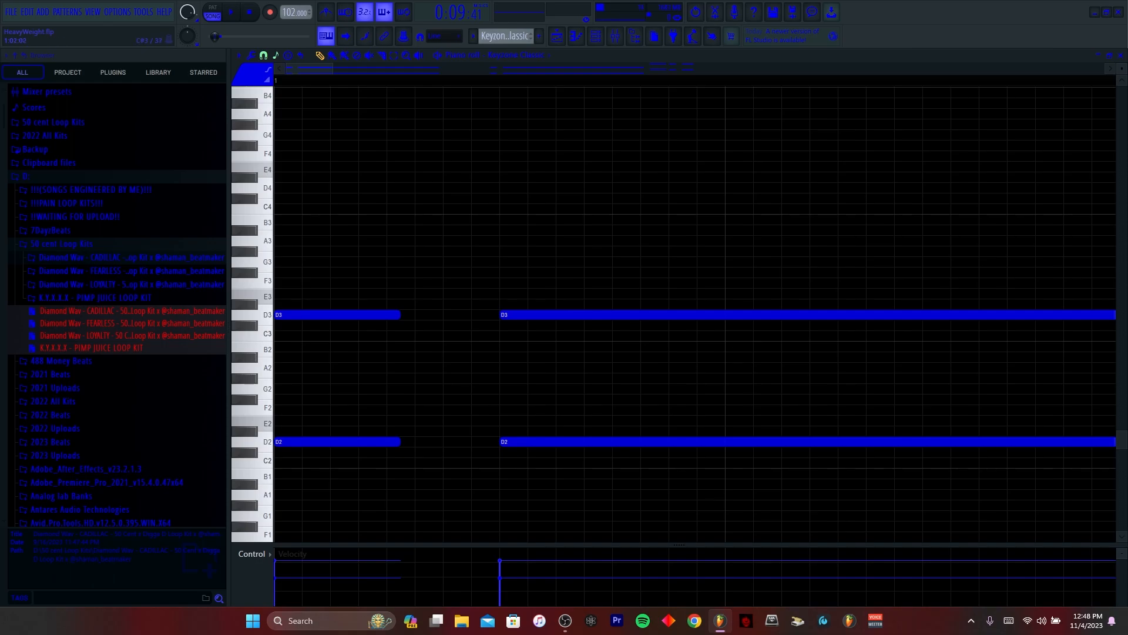
pyautogui.scroll(-1, 693, 311)
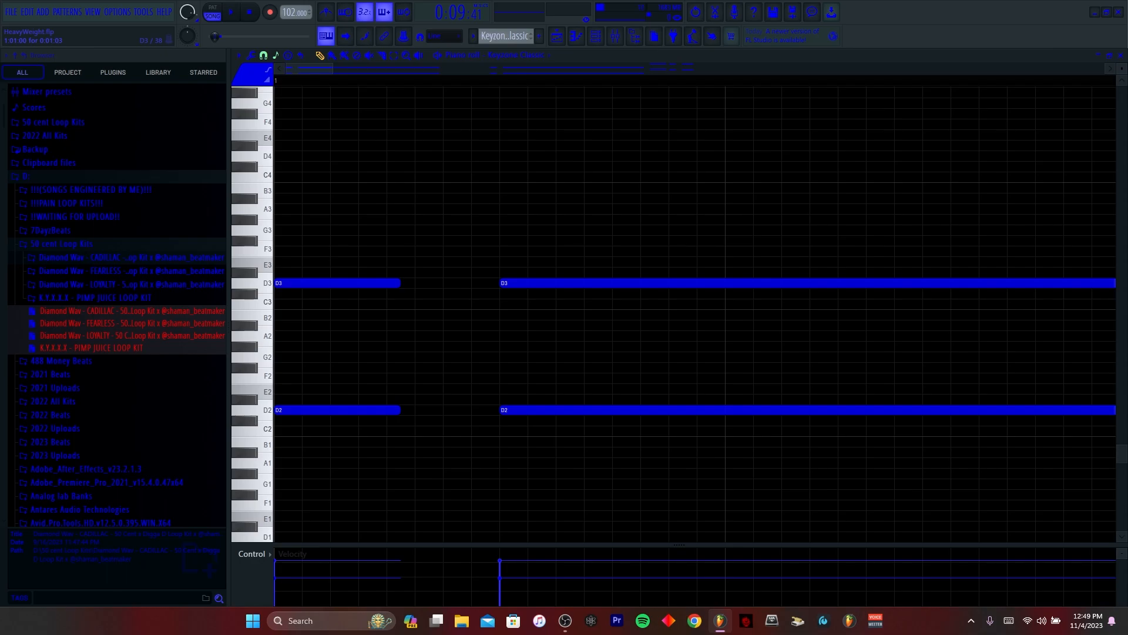
# Try extending the Keyzone Classic notes to legato so each one reaches the next, and listen to the pattern
pyautogui.hotkey('ctrl', 'l')
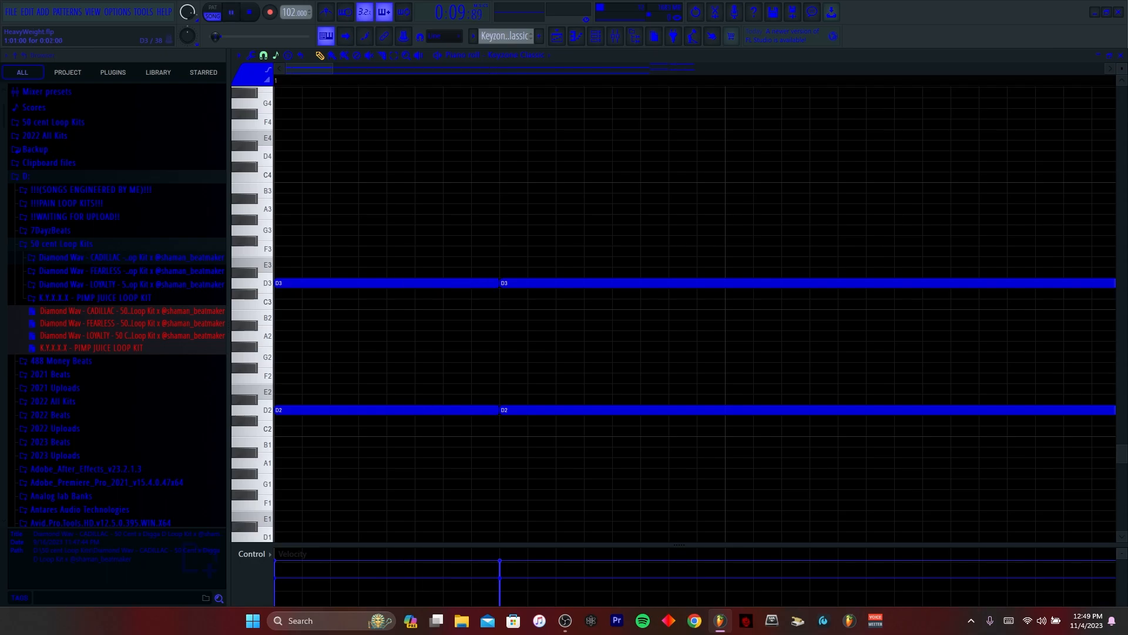
pyautogui.press('l')
pyautogui.press('space')
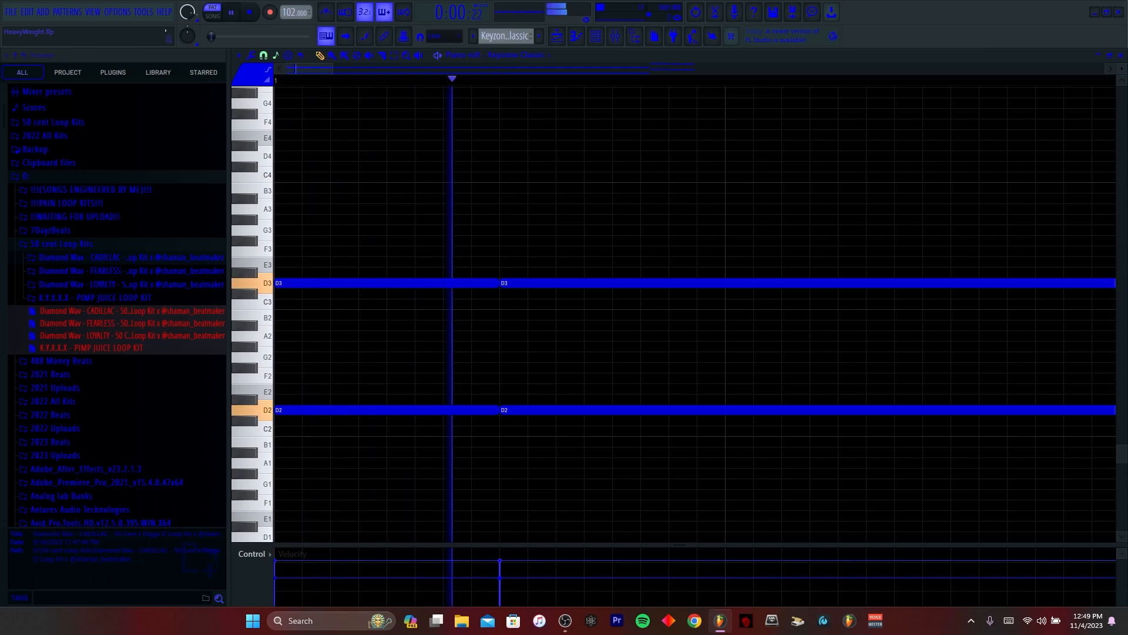
pyautogui.moveTo(332, 68); pyautogui.dragTo(924, 69)
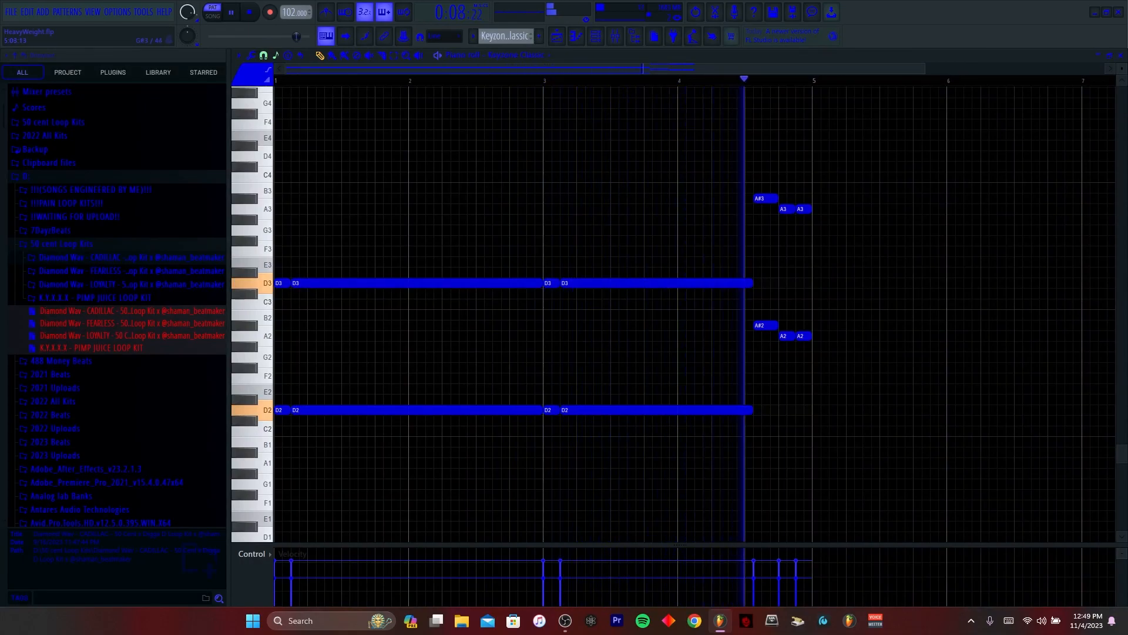
pyautogui.press('space')
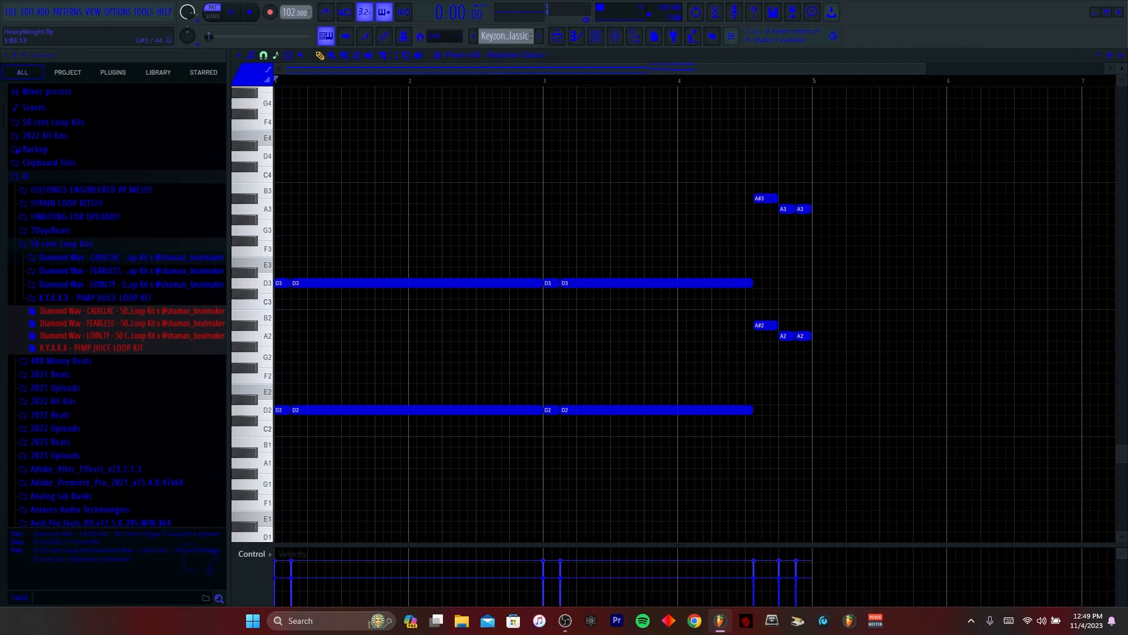
pyautogui.hotkey('ctrl', 'z')
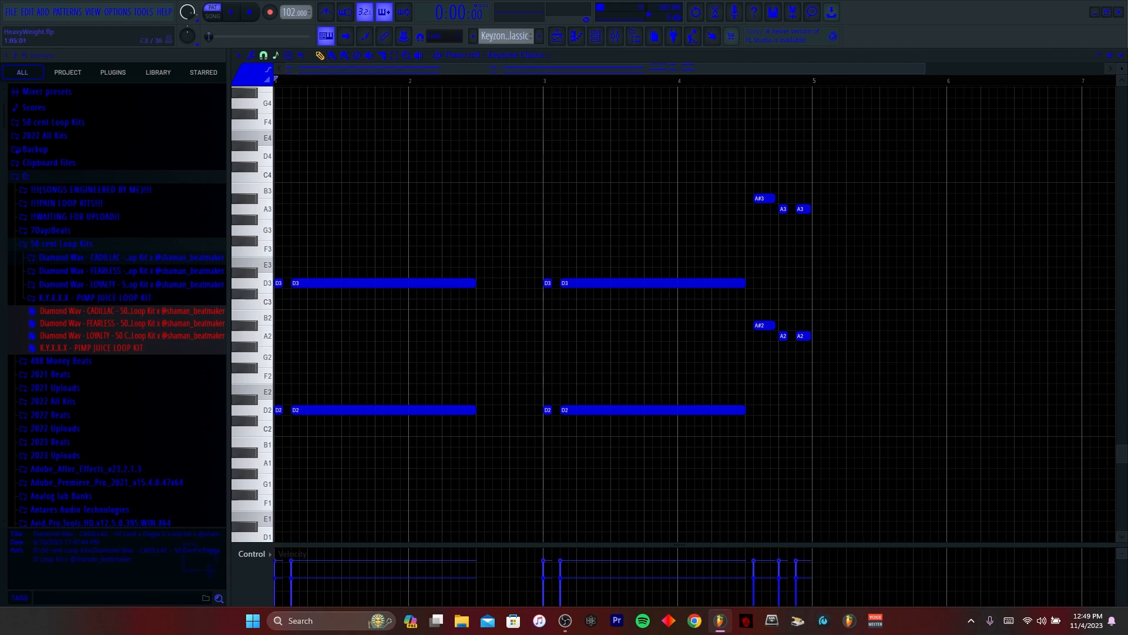
# Play the Keyzone Classic pattern with its original note lengths and place the playhead in bar 4 before the closing notes
pyautogui.press('space')
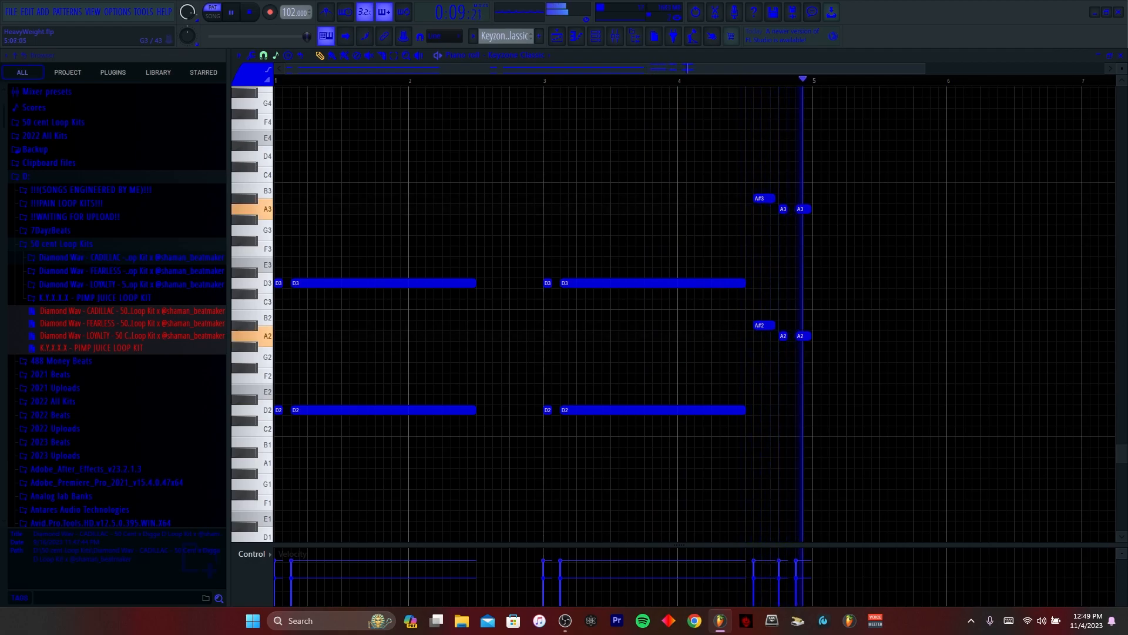
pyautogui.press('space')
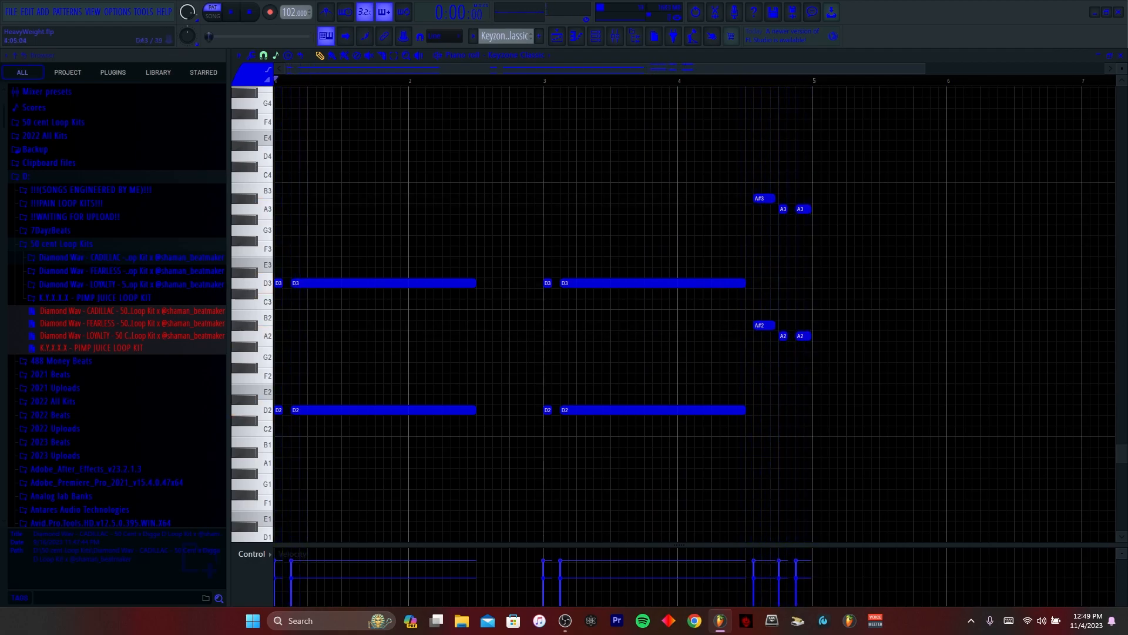
pyautogui.click(682, 80)
pyautogui.moveTo(681, 68); pyautogui.dragTo(721, 68)
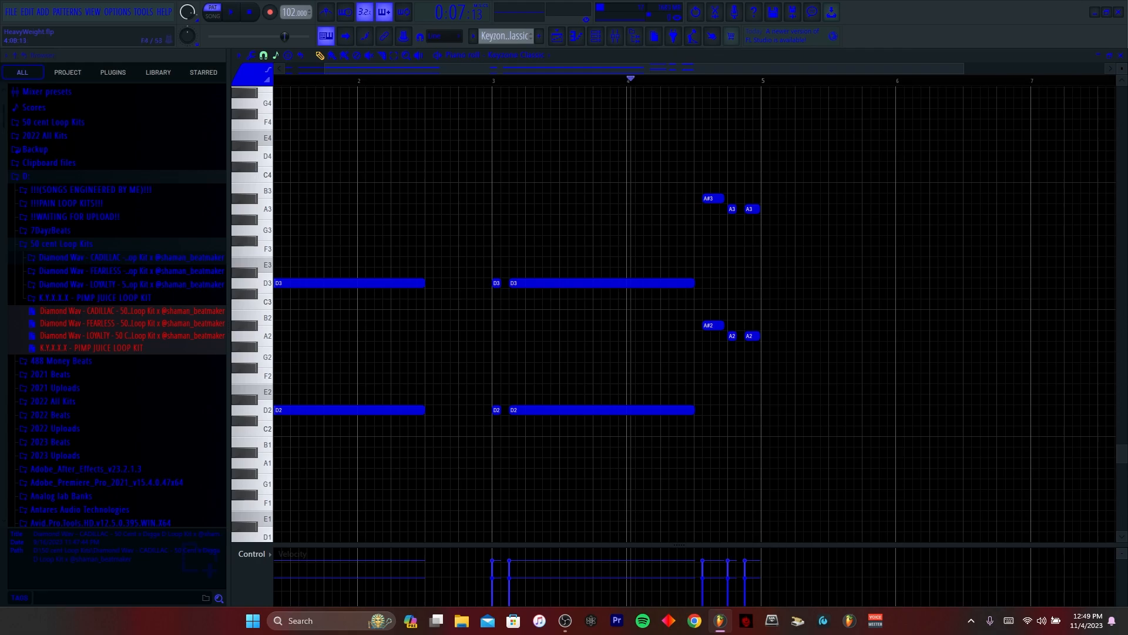
pyautogui.click(693, 81)
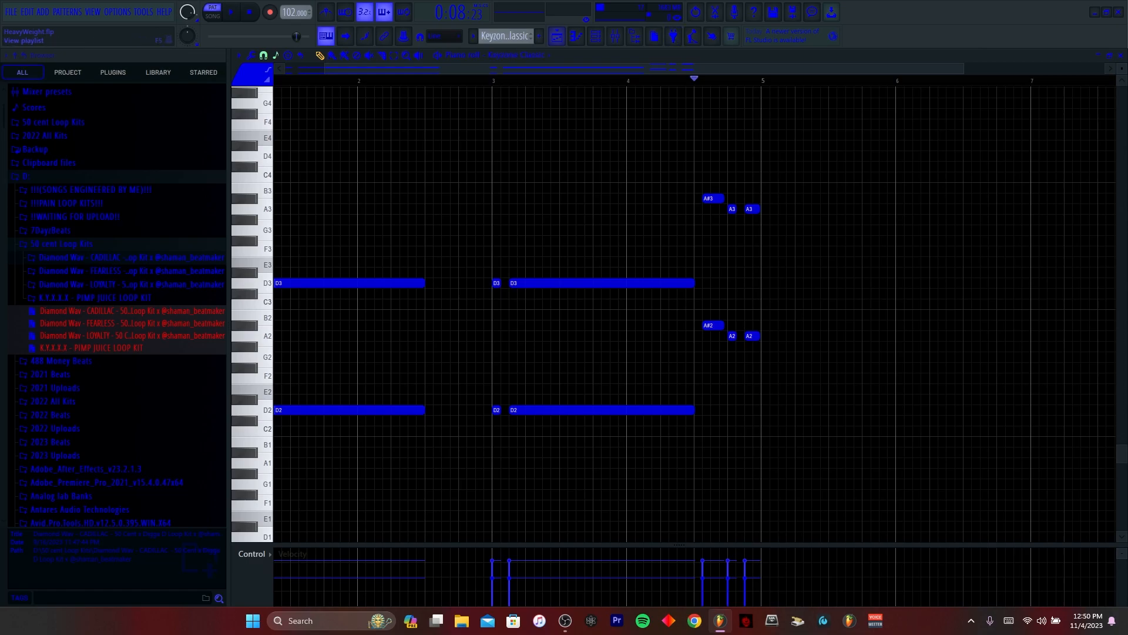
# Check the TRITON #2 plugin and the TRITON plugin with its Harpsi 16'+8'+4' program, closing each one after viewing
pyautogui.scroll(-1, 507, 36)
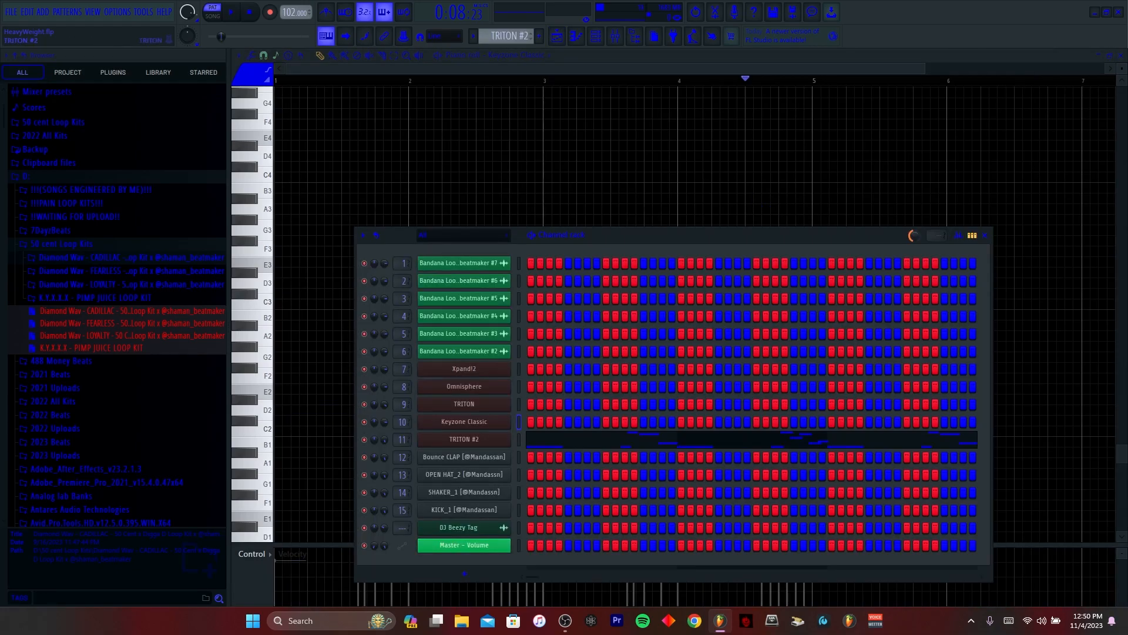
pyautogui.click(464, 440)
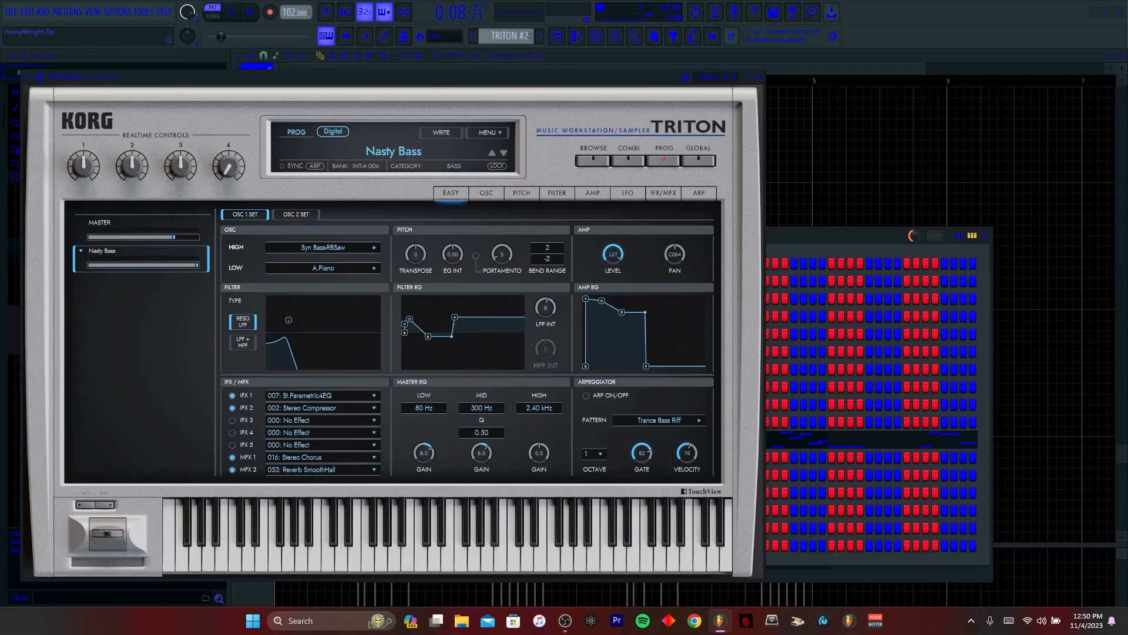
pyautogui.click(759, 77)
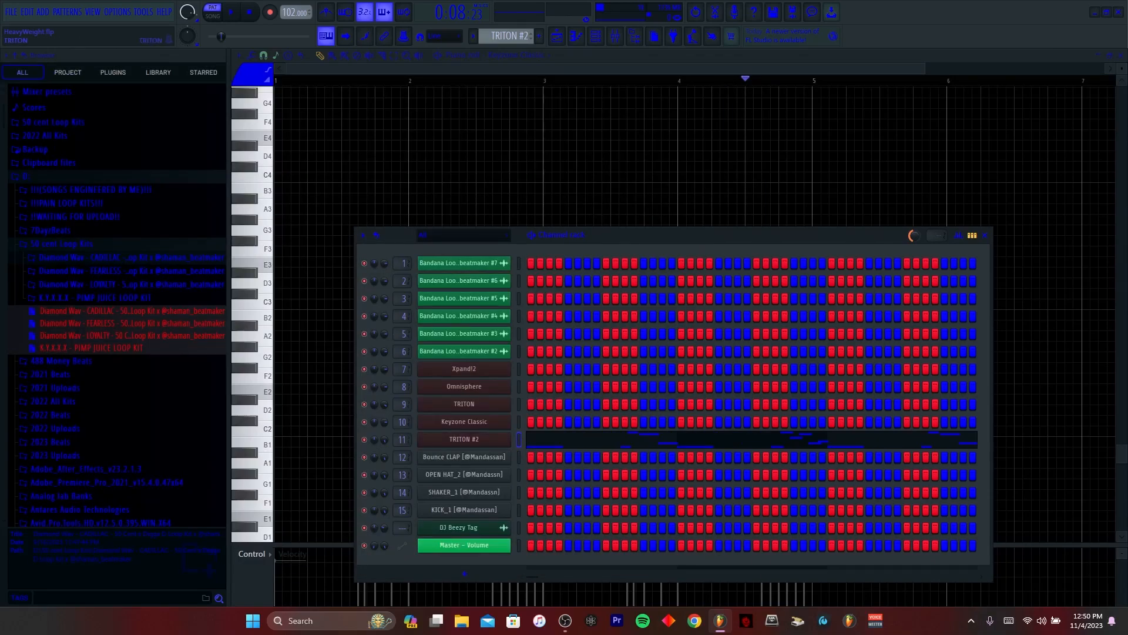
pyautogui.click(464, 404)
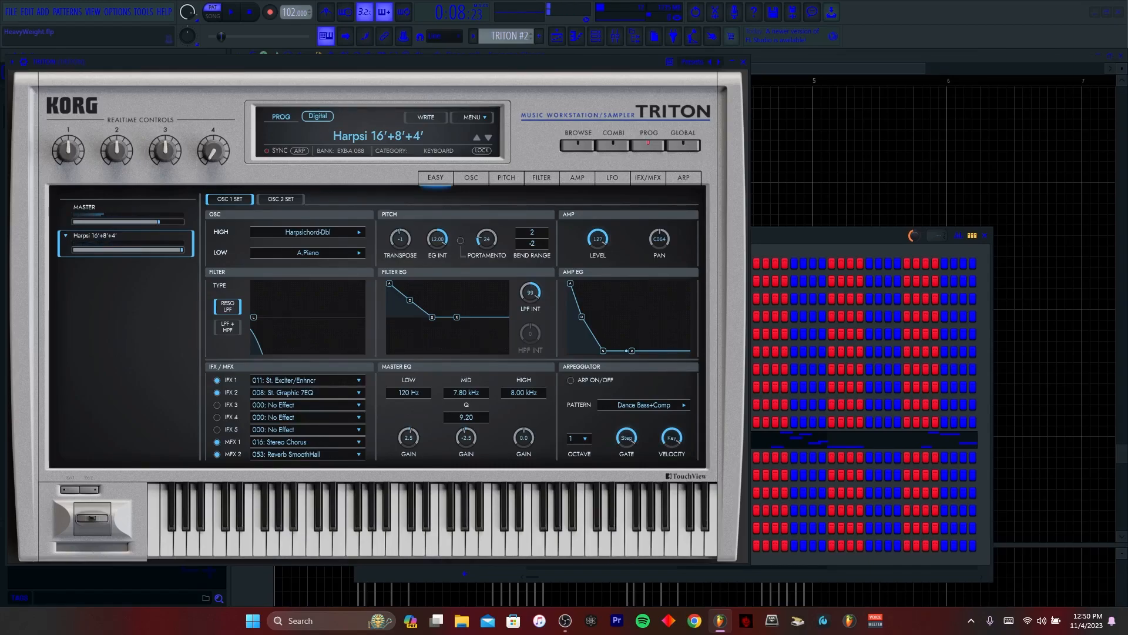
pyautogui.click(744, 62)
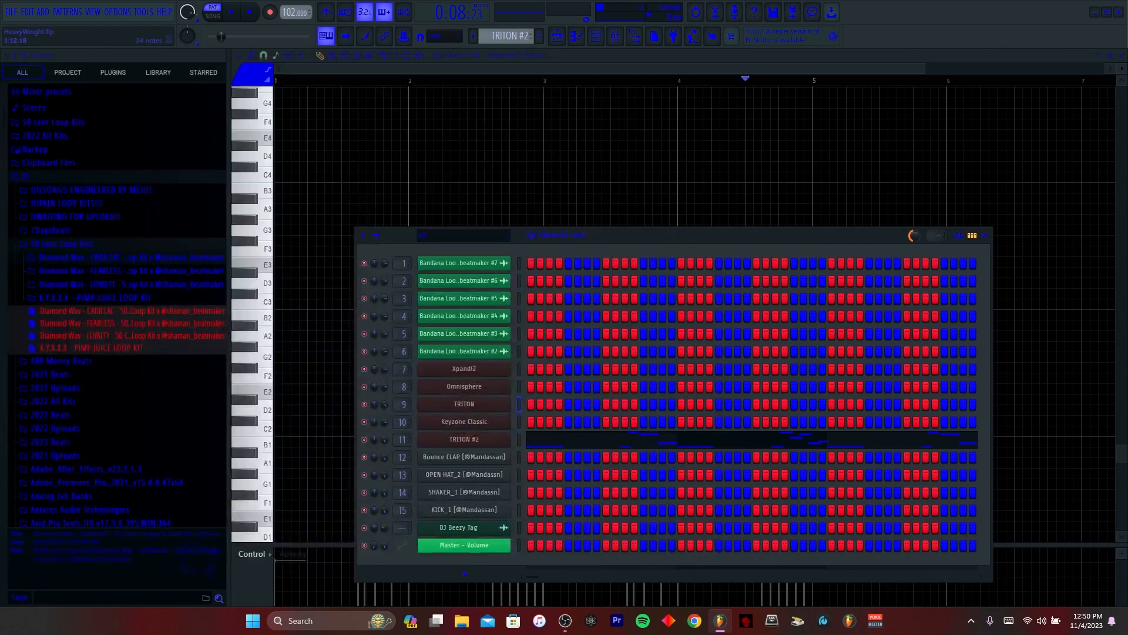
# Show the TRITON harpsichord notes in the piano roll, bringing the octave 7 range into view
pyautogui.scroll(2, 507, 36)
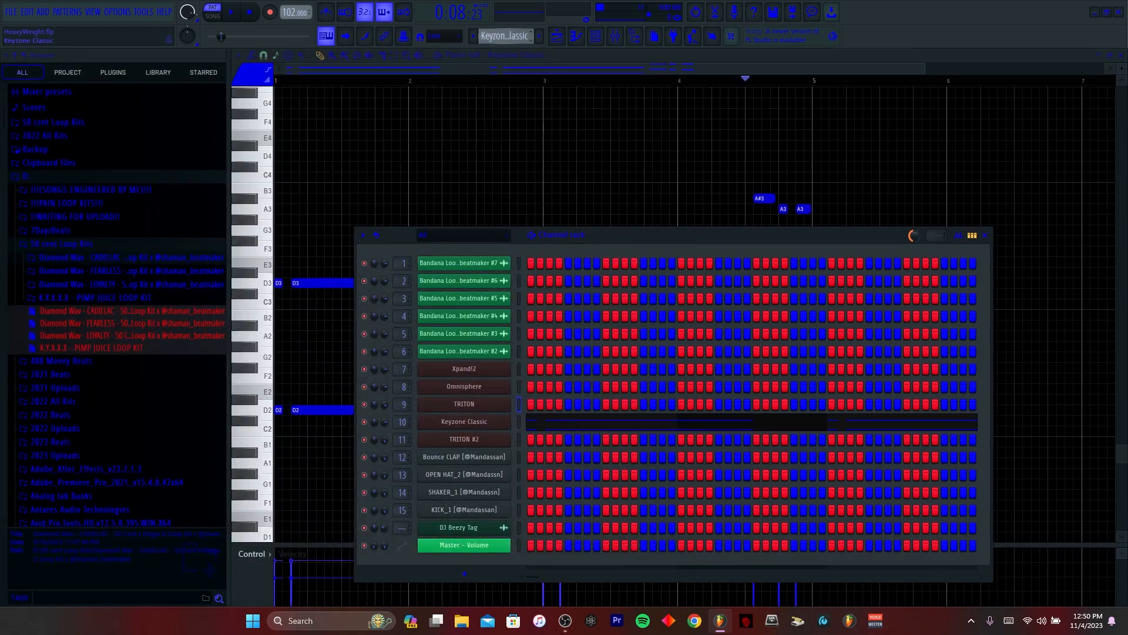
pyautogui.click(656, 408)
pyautogui.click(657, 409)
pyautogui.rightClick(657, 408)
pyautogui.scroll(8, 621, 433)
pyautogui.scroll(3, 621, 433)
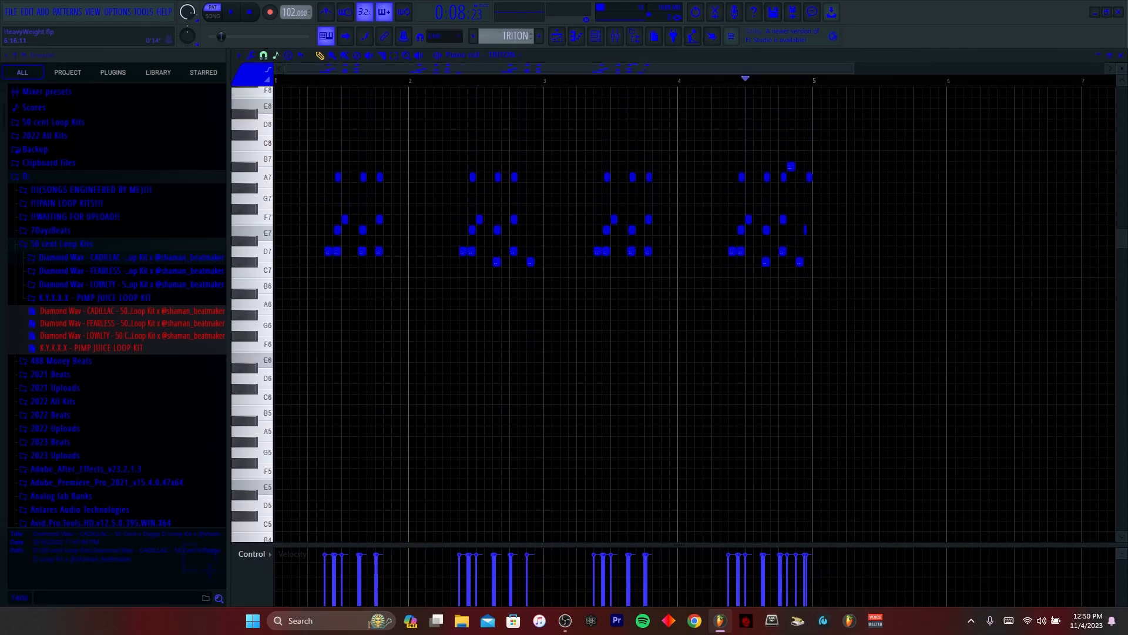
# Play the four-bar TRITON harpsichord pattern and examine the notes of its opening bars up close
pyautogui.moveTo(854, 68); pyautogui.dragTo(605, 69)
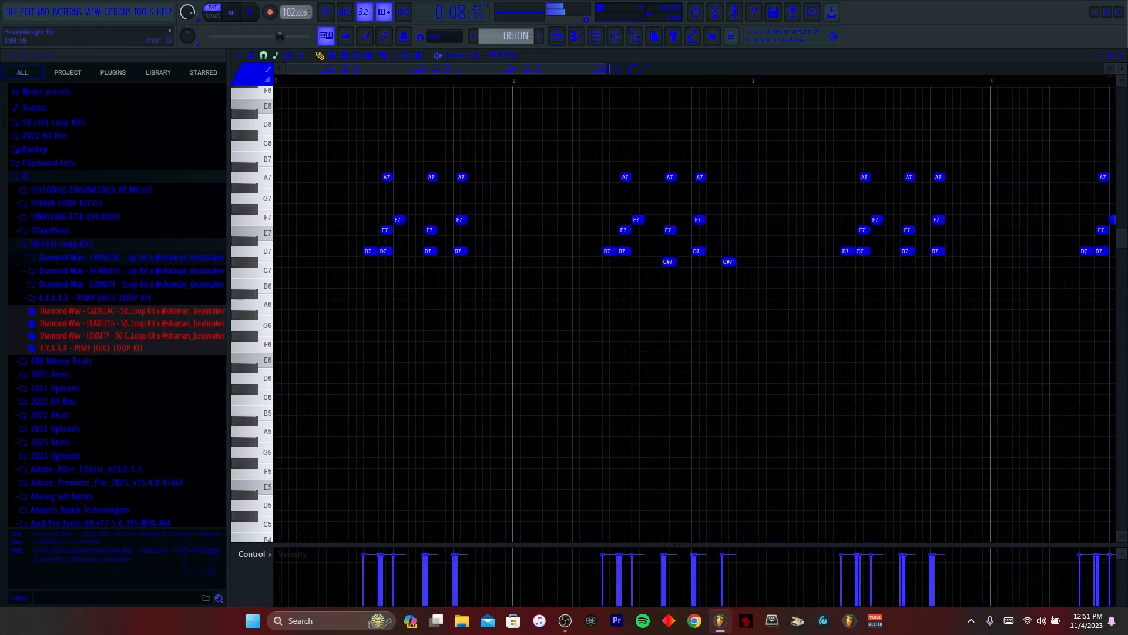
pyautogui.press('space')
pyautogui.press('space')
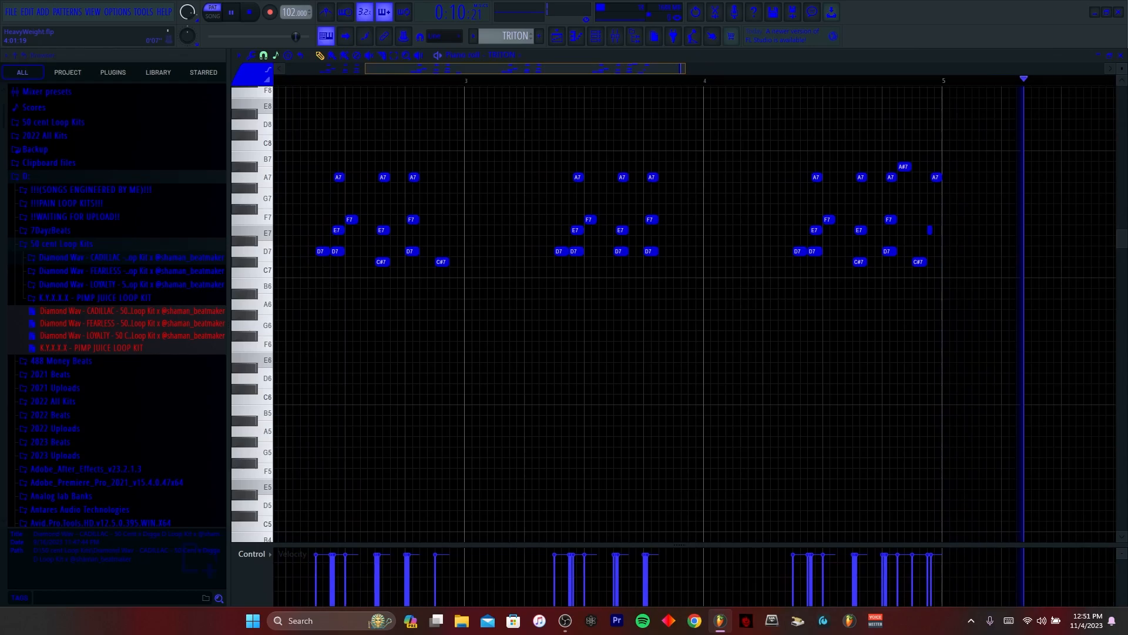
pyautogui.press('space')
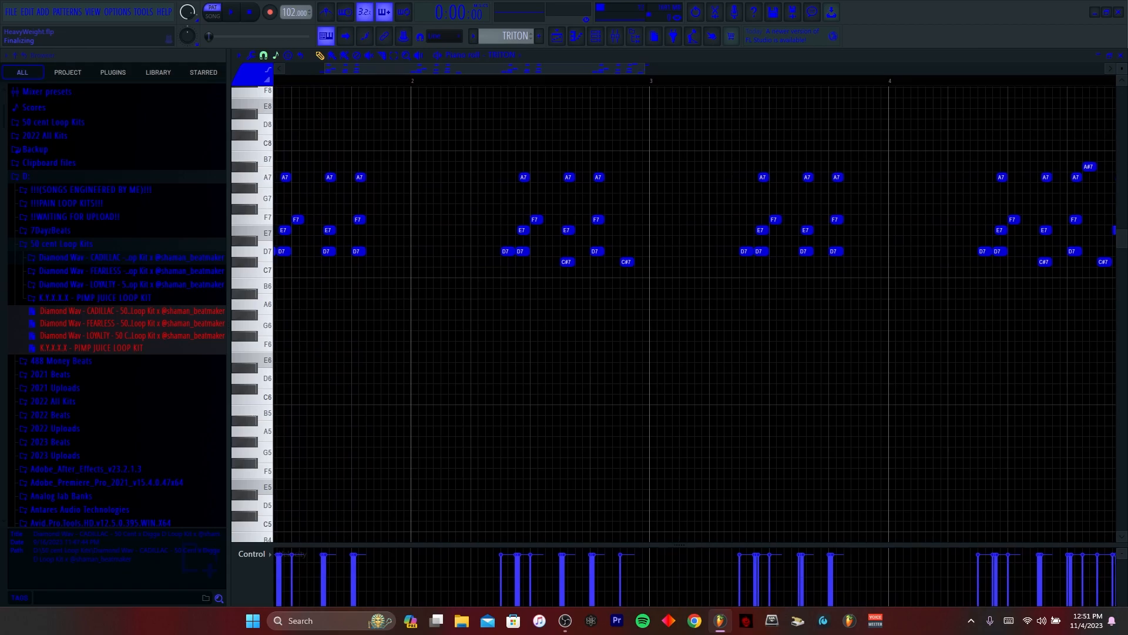
pyautogui.moveTo(434, 69); pyautogui.dragTo(395, 68)
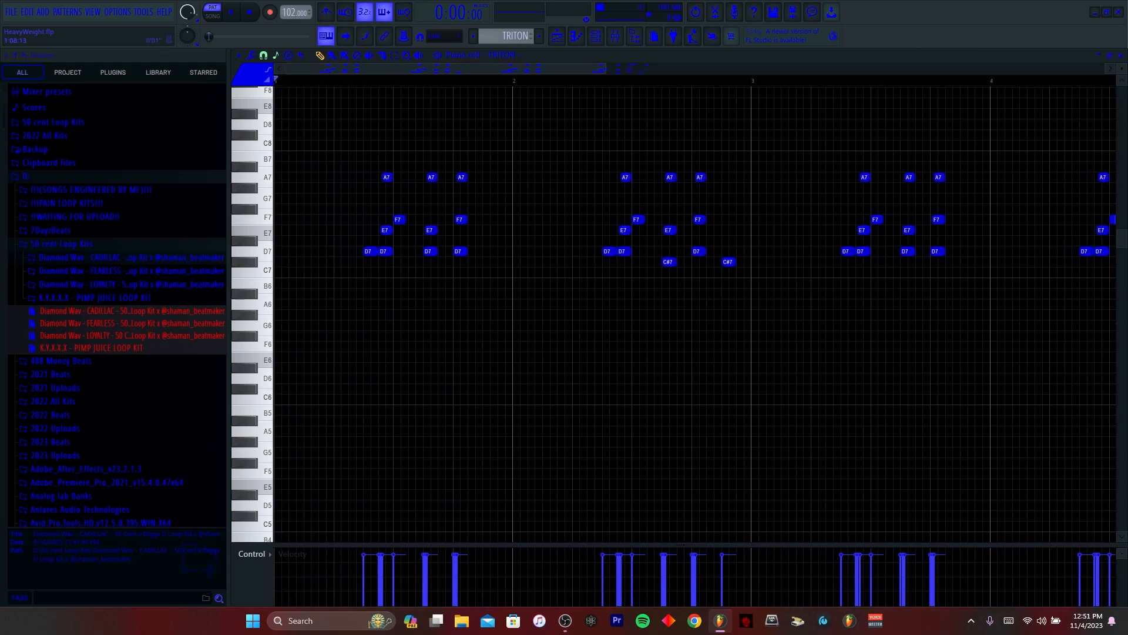
pyautogui.scroll(3, 395, 271)
pyautogui.hscroll(-3, 285, 208)
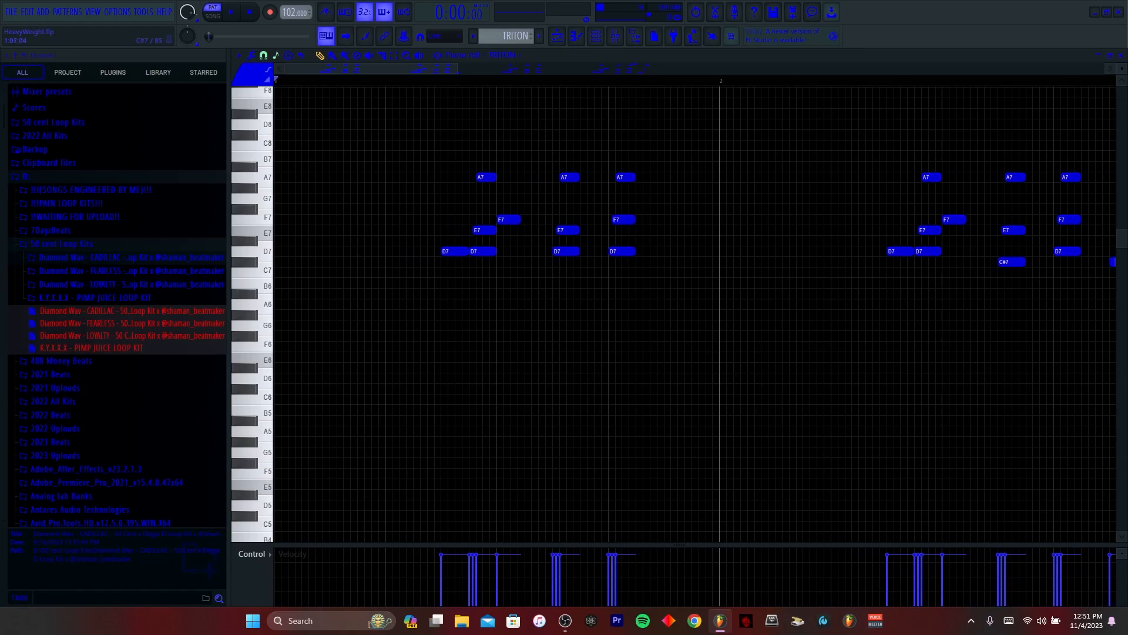
# Play the opening of the TRITON harpsichord pattern in bar 1
pyautogui.click(448, 252)
pyautogui.press('space')
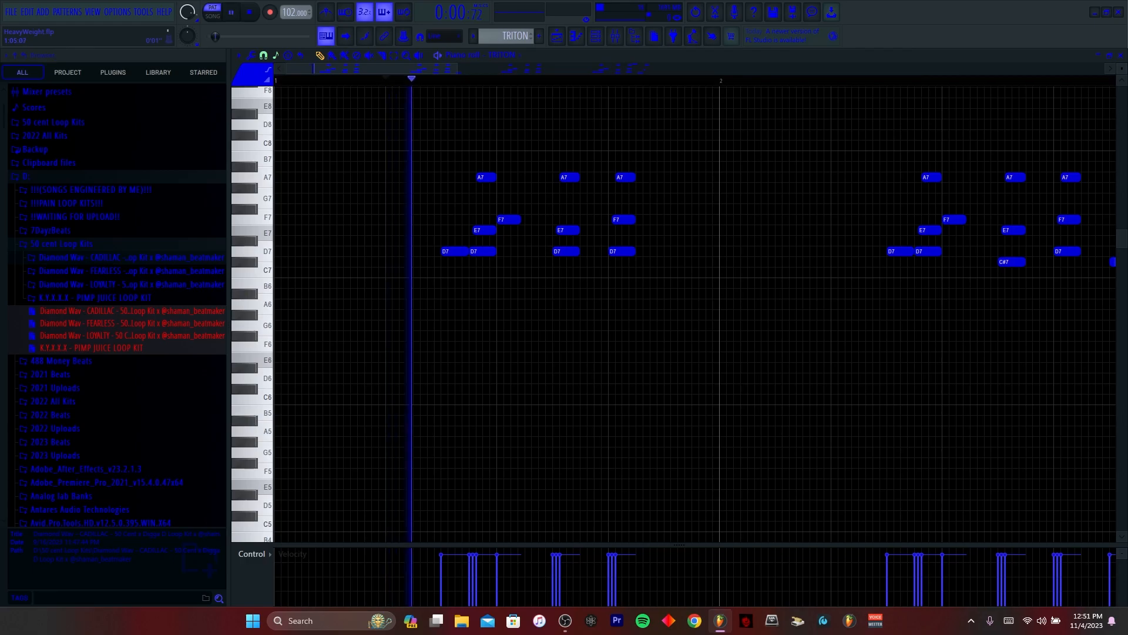
pyautogui.press('space')
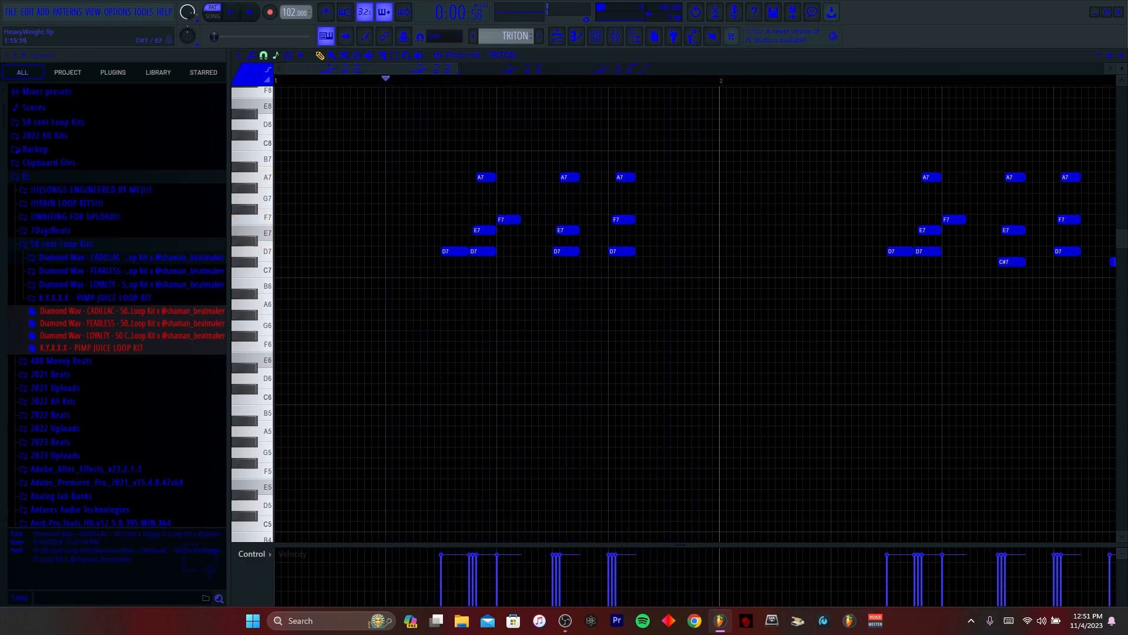
# Try adding a D7, E7 and A7 chord near the end of bar 1 and play the bar with it
pyautogui.click(687, 251)
pyautogui.click(688, 230)
pyautogui.click(689, 176)
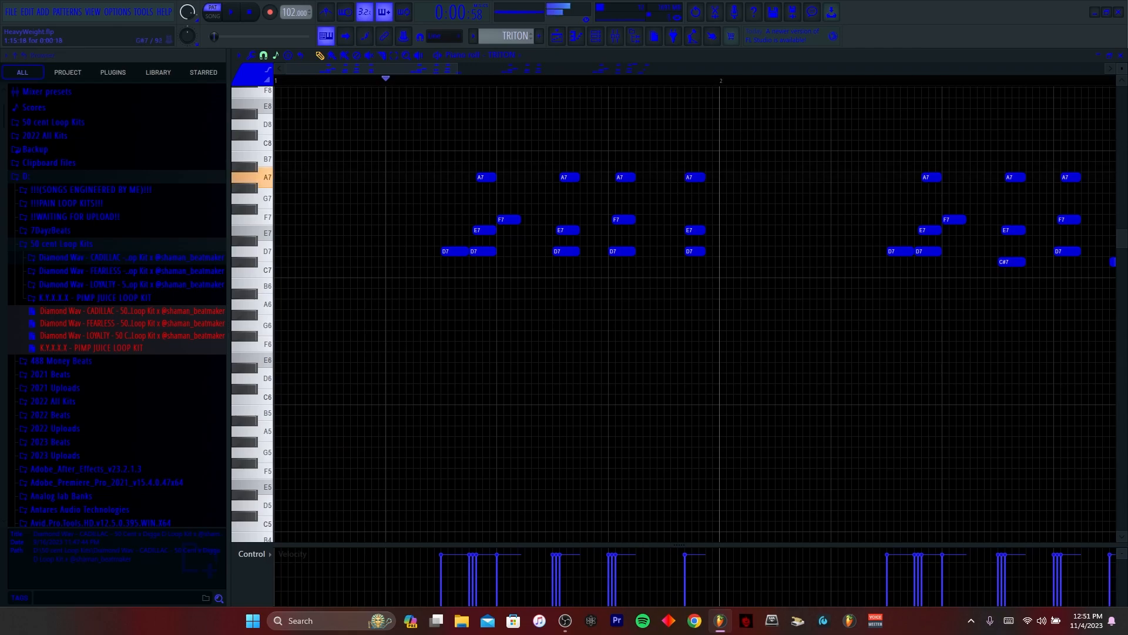
pyautogui.press('space')
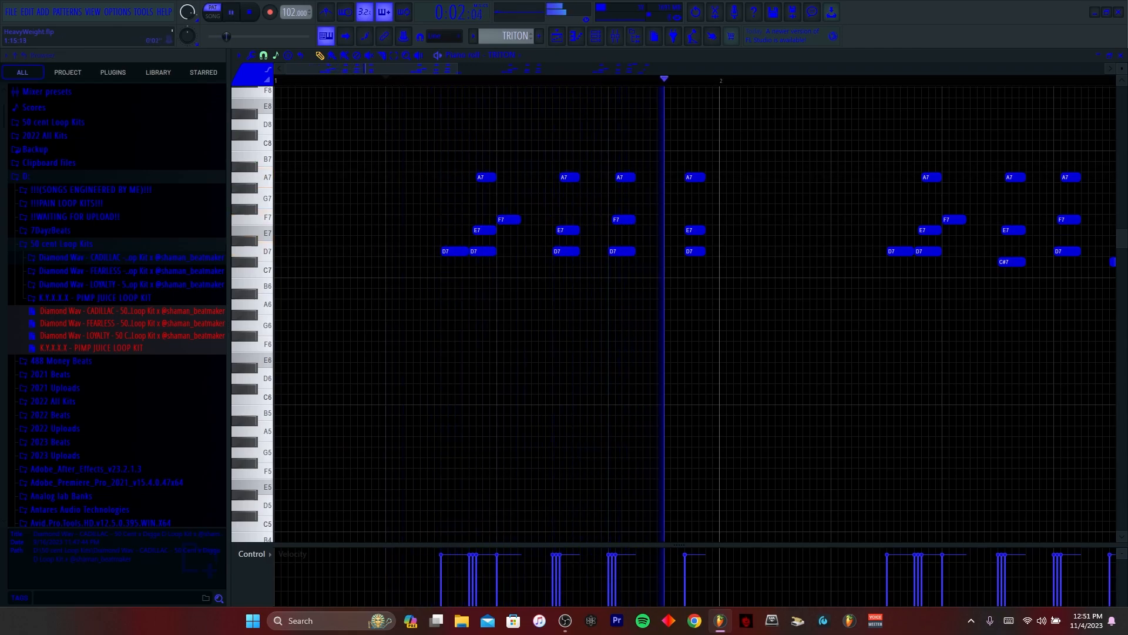
pyautogui.press('space')
# Raise the added chord's A7 note to A#7 and play bar 1 with the change
pyautogui.moveTo(693, 177); pyautogui.dragTo(692, 167)
pyautogui.press('space')
pyautogui.press('space')
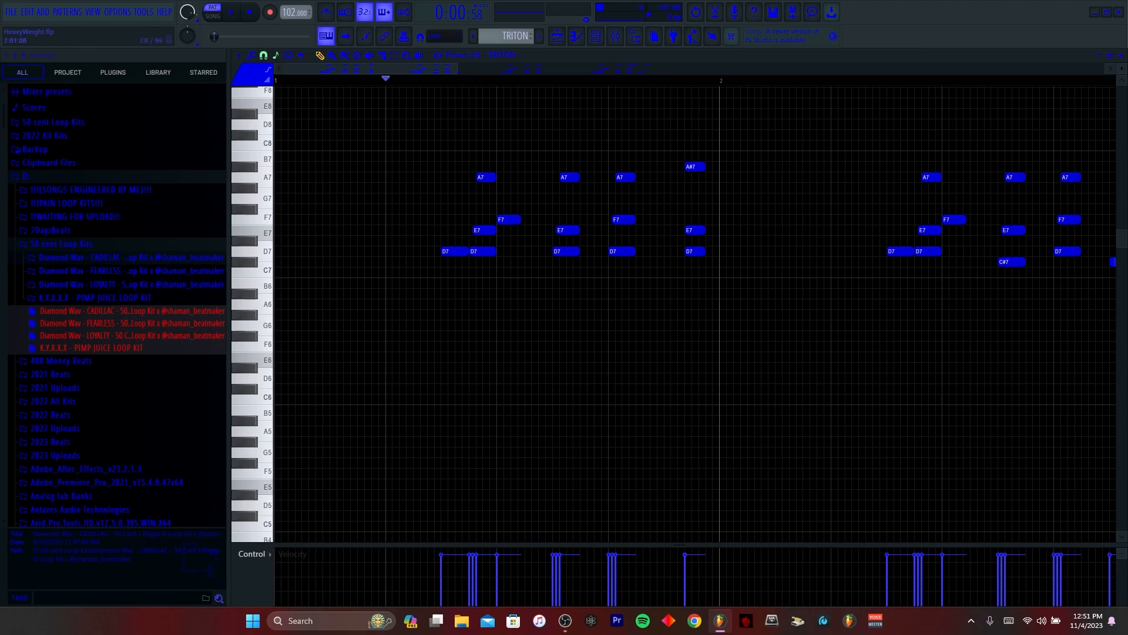
# Delete the three trial chord notes A#7, E7 and D7 from the end of bar 1
pyautogui.rightClick(696, 167)
pyautogui.rightClick(695, 230)
pyautogui.rightClick(695, 251)
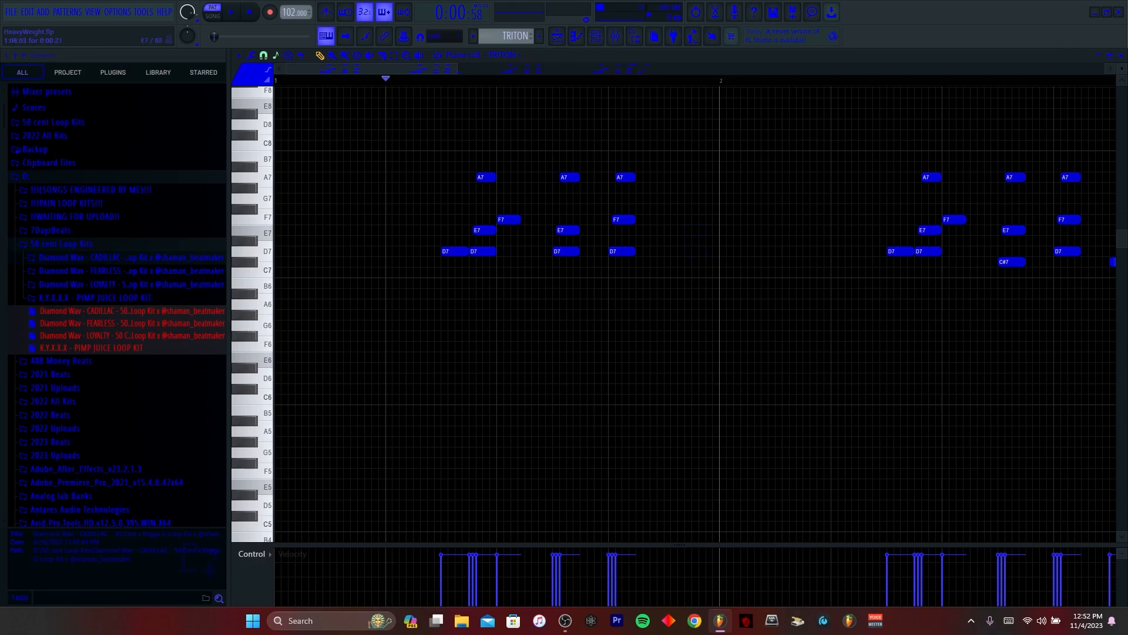
# Play the harpsichord pattern through bar 1, and play the notes of bar 2 from its second beat
pyautogui.click(509, 220)
pyautogui.press('space')
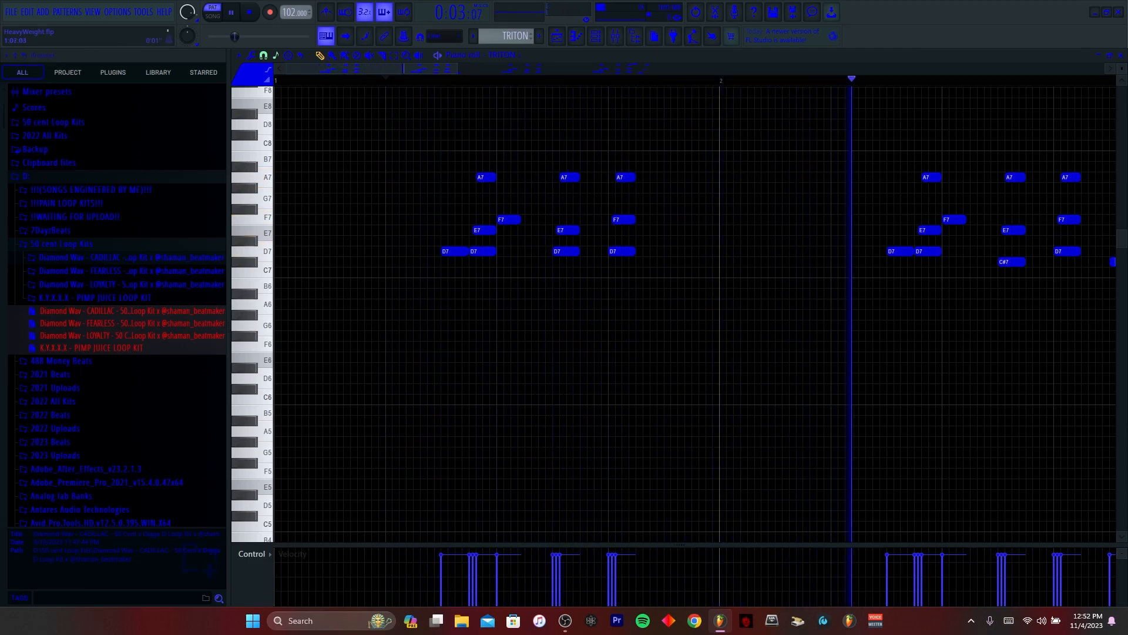
pyautogui.press('space')
pyautogui.scroll(-2, 445, 112)
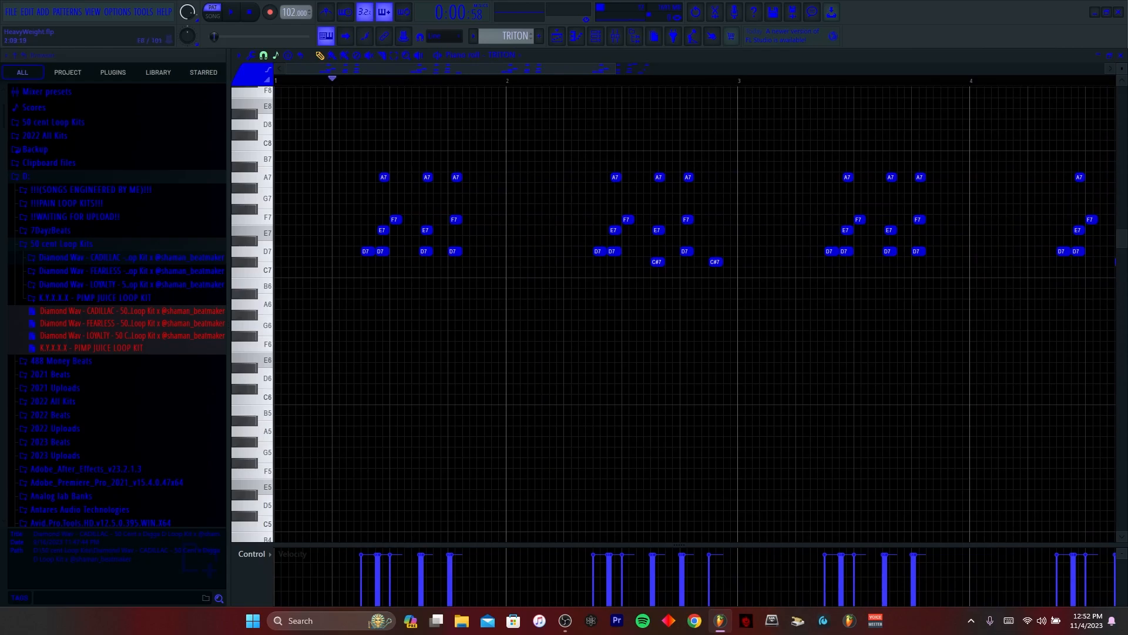
pyautogui.click(566, 80)
pyautogui.press('space')
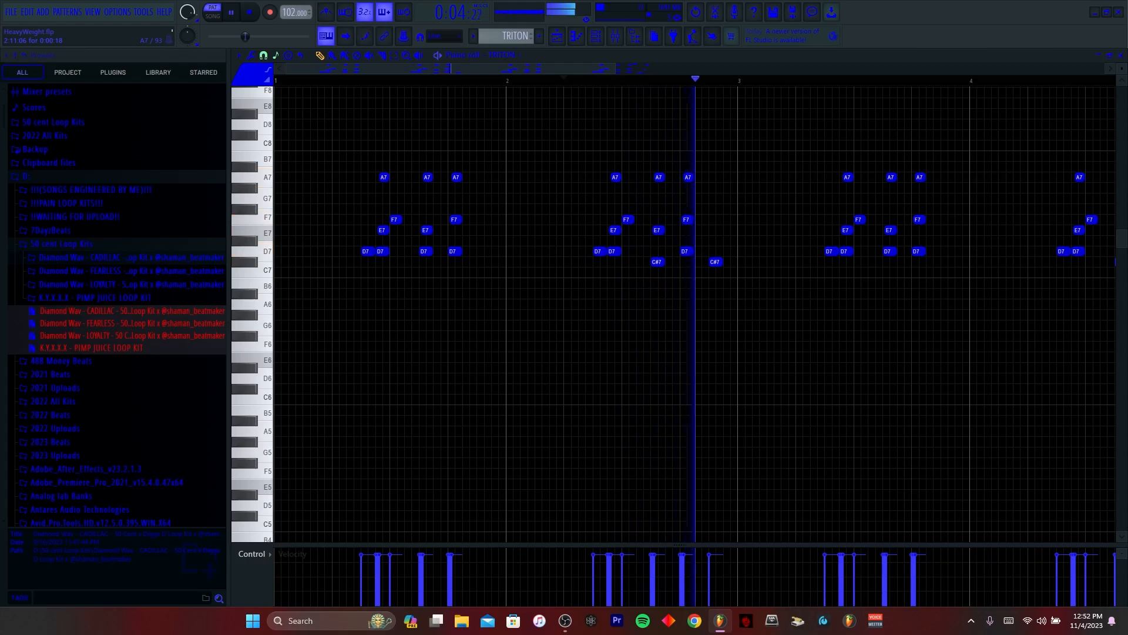
pyautogui.press('space')
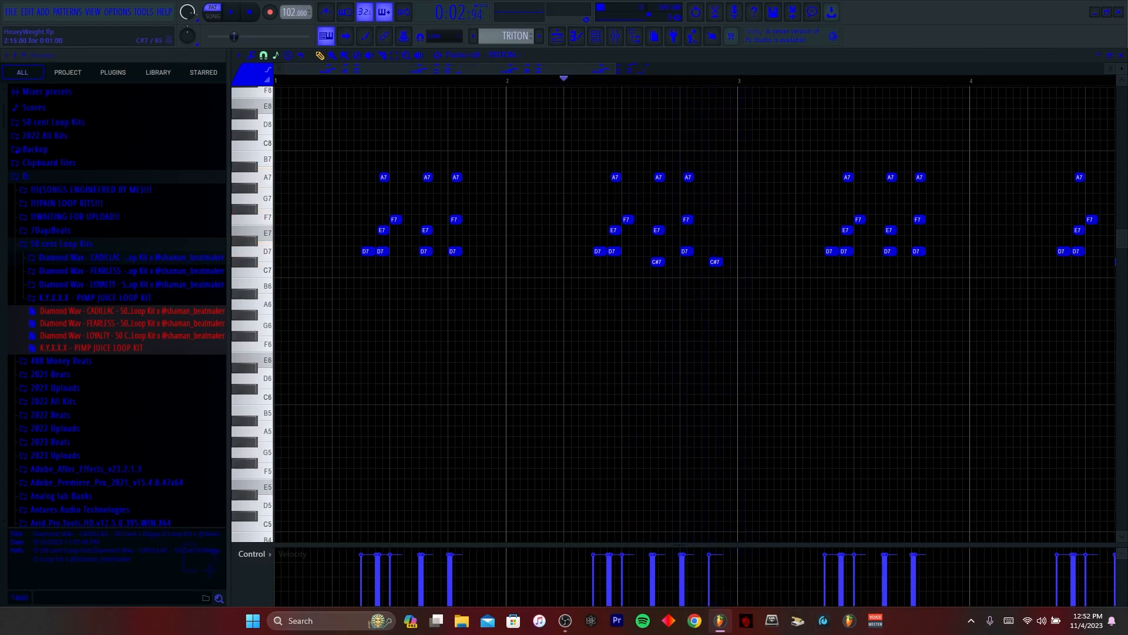
# Play the harpsichord notes of bar 3 and of bar 4, starting each from the bar's second beat
pyautogui.moveTo(537, 69); pyautogui.dragTo(629, 68)
pyautogui.press('space')
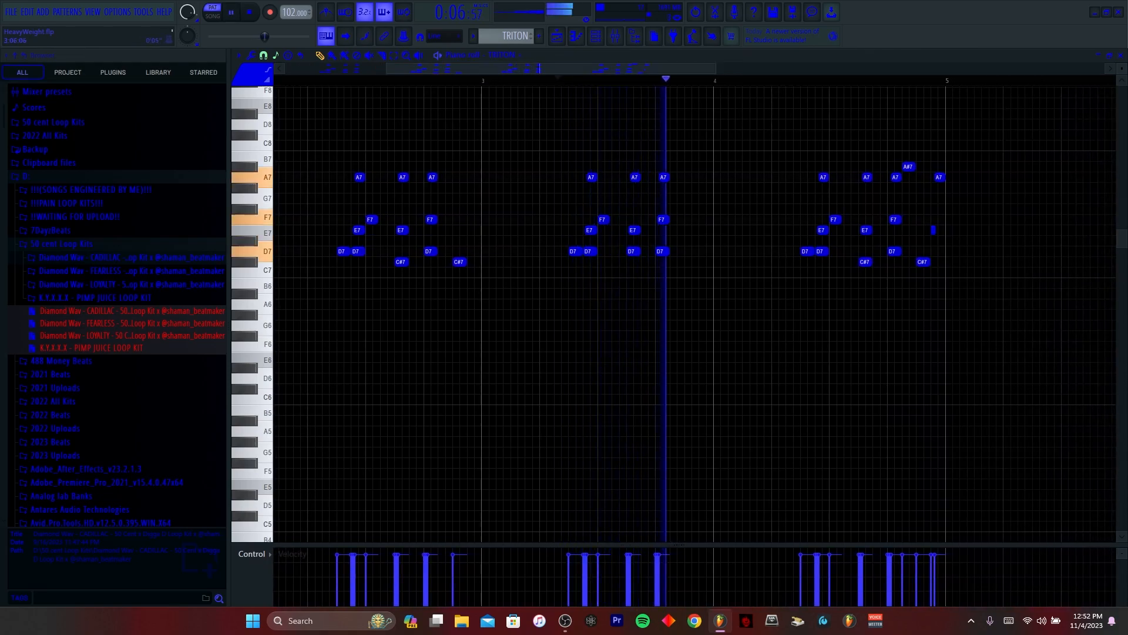
pyautogui.press('space')
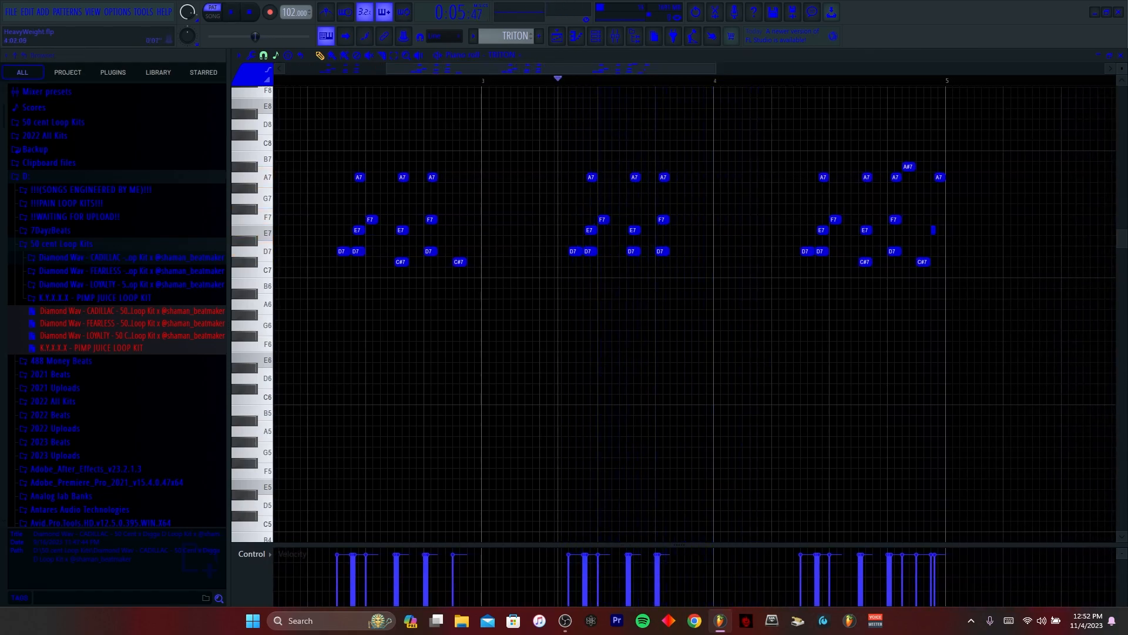
pyautogui.moveTo(684, 69); pyautogui.dragTo(712, 69)
pyautogui.click(711, 79)
pyautogui.press('space')
pyautogui.press('space')
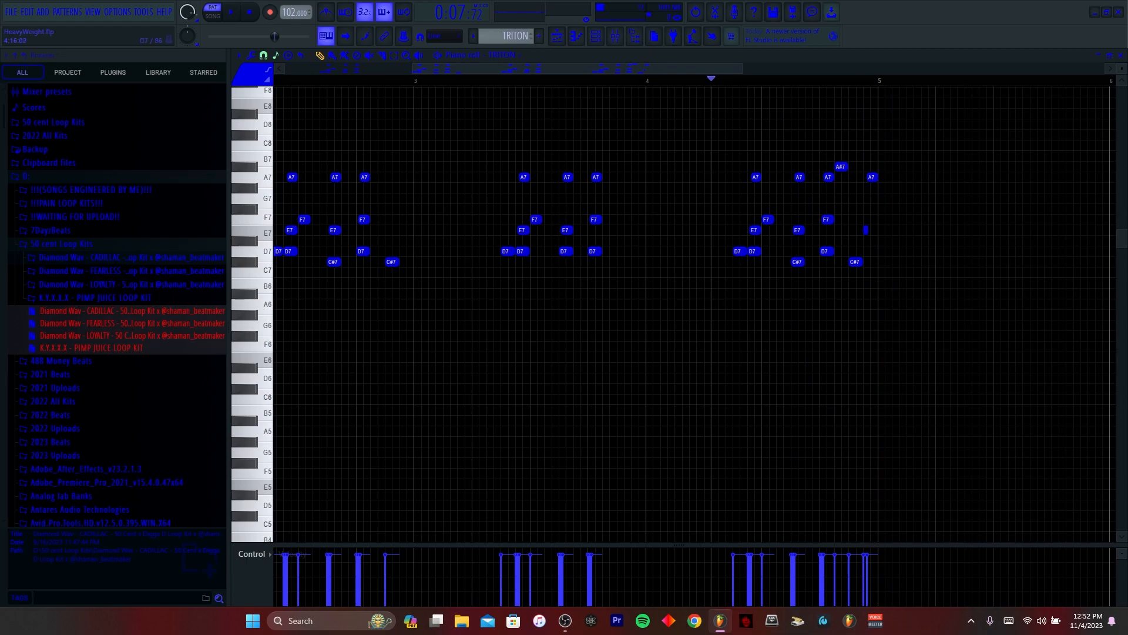
# Bring bar 4 up close and play its closing harpsichord notes from the third beat
pyautogui.moveTo(720, 69); pyautogui.dragTo(752, 69)
pyautogui.scroll(3, 778, 166)
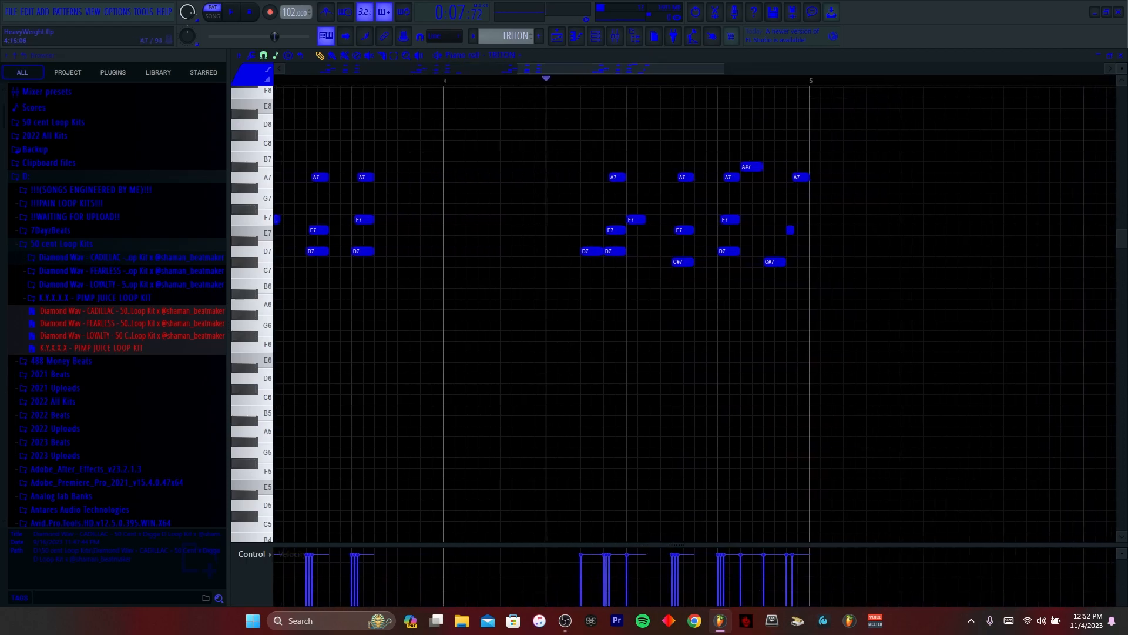
pyautogui.click(676, 81)
pyautogui.press('space')
pyautogui.press('space')
pyautogui.click(774, 262)
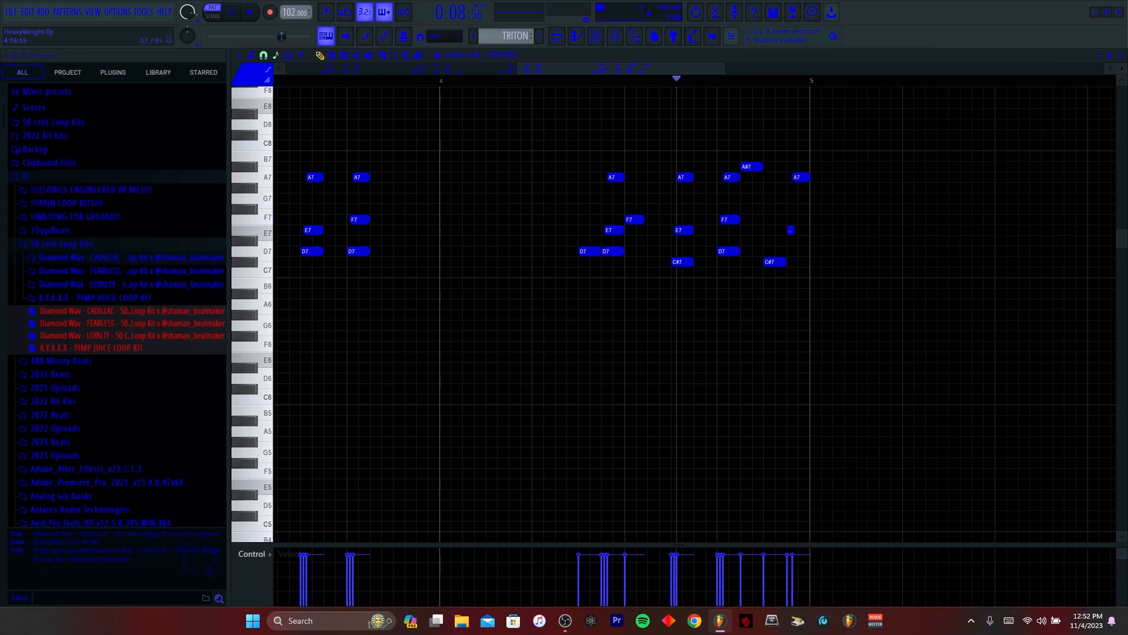
# Try extra D7 and G#7 notes in the chord on bar 4's third beat and delete them
pyautogui.click(687, 252)
pyautogui.click(686, 230)
pyautogui.click(686, 188)
pyautogui.rightClick(687, 188)
pyautogui.rightClick(687, 251)
# Return to the playlist, solo track 7 and open its Xpand!2 pattern in the piano roll
pyautogui.scroll(-5, 683, 262)
pyautogui.press('F5')
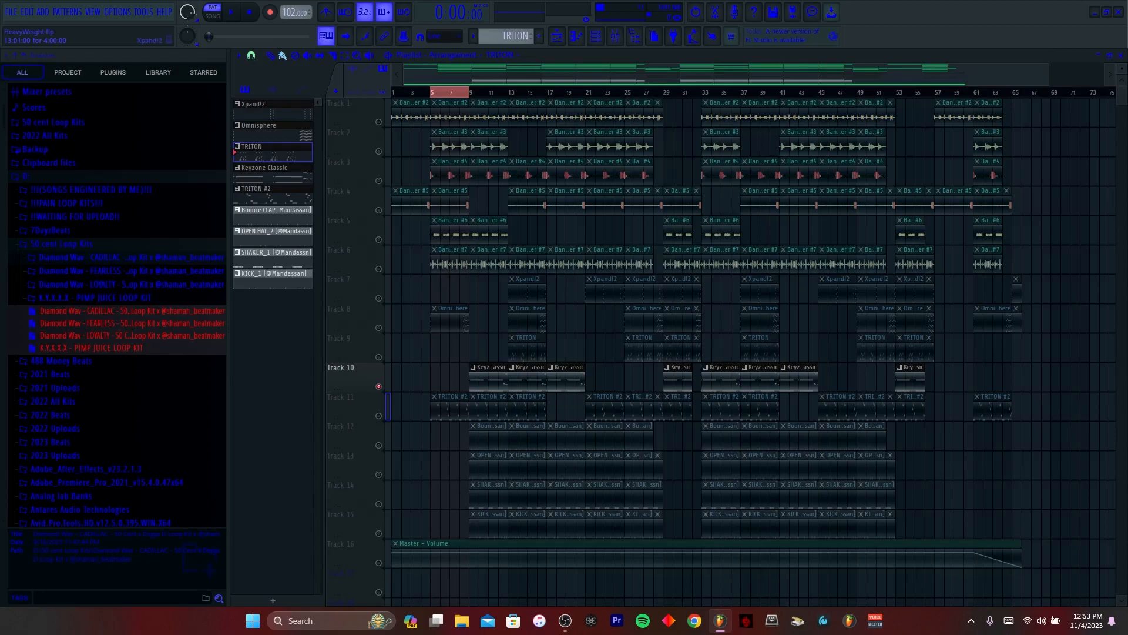
pyautogui.rightClick(379, 298)
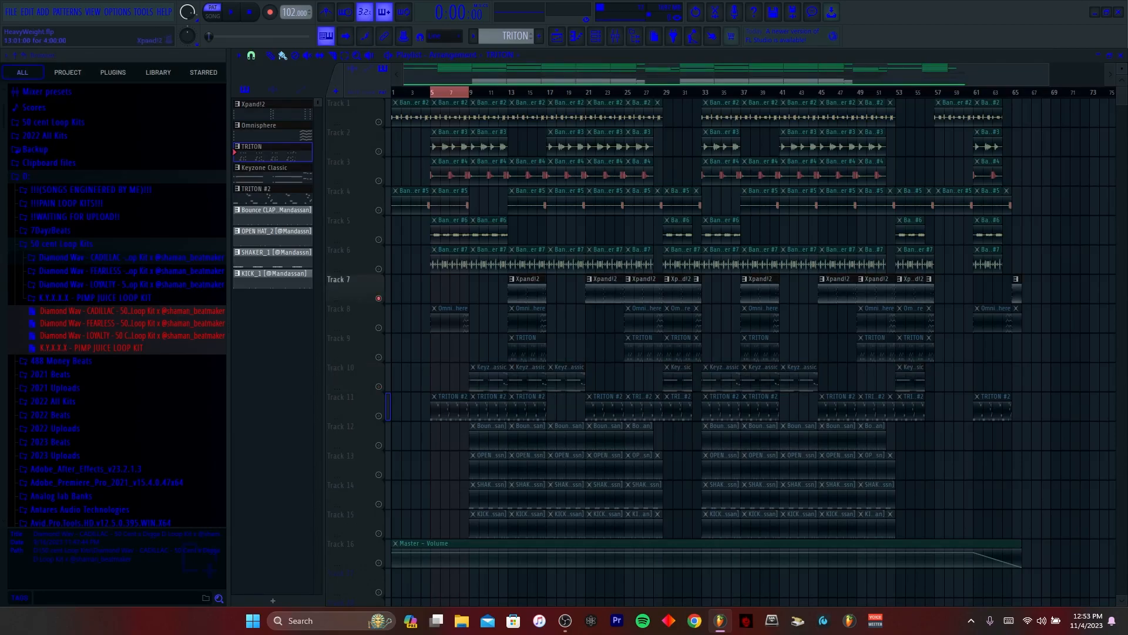
pyautogui.doubleClick(538, 294)
# Check the Xpand!2 plugin with its Spiccato Strings Up+ part, and close it together with the channel rack
pyautogui.click(596, 37)
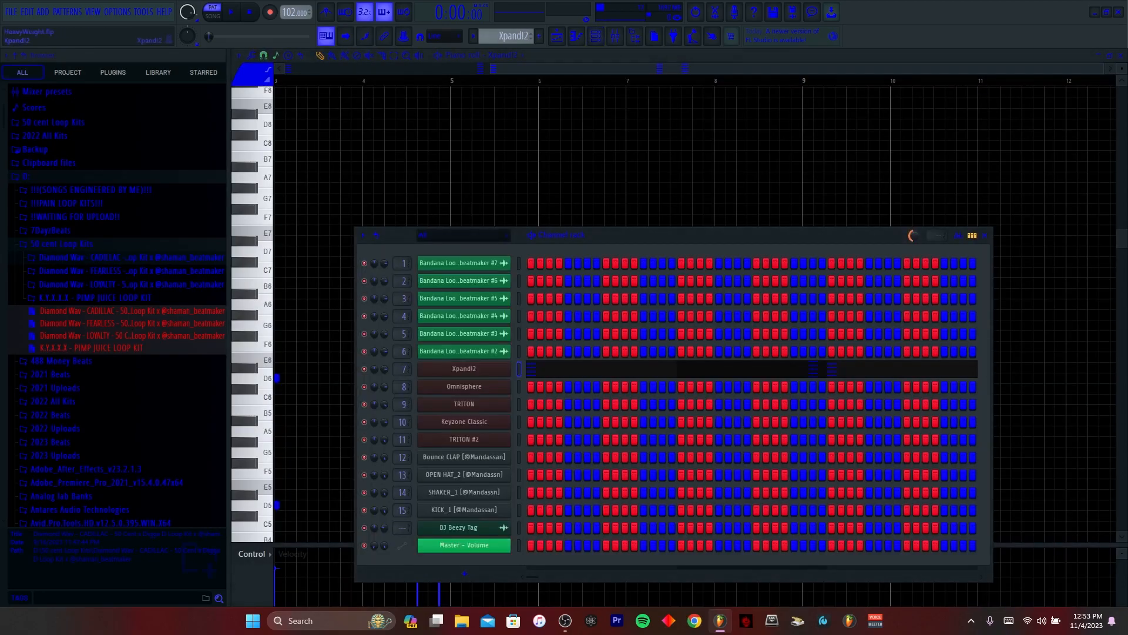
pyautogui.click(464, 369)
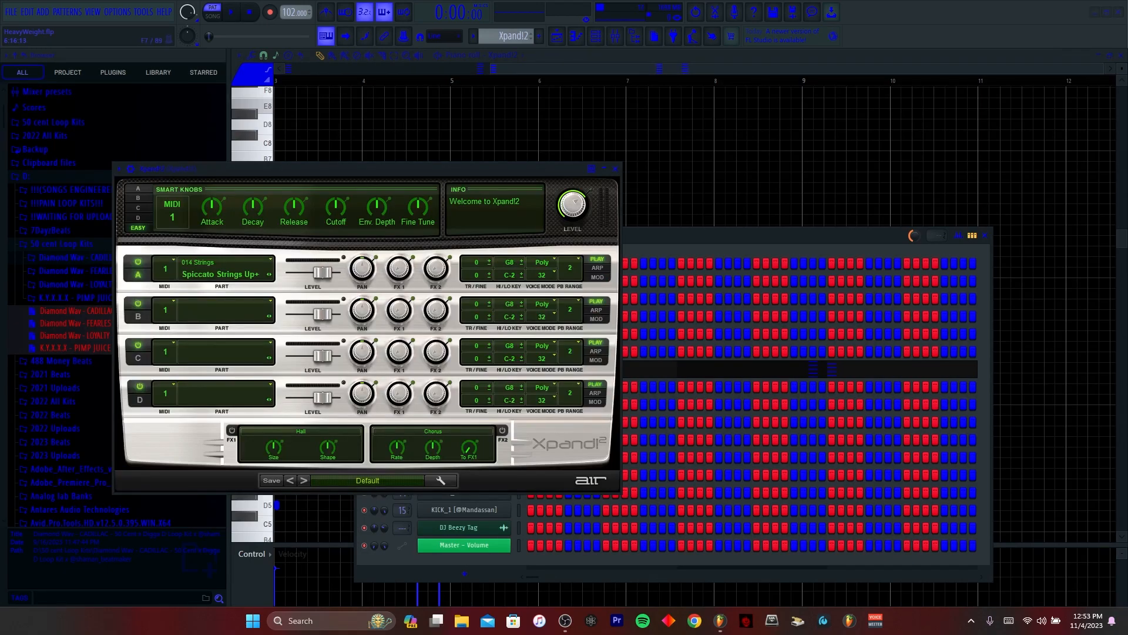
pyautogui.click(615, 168)
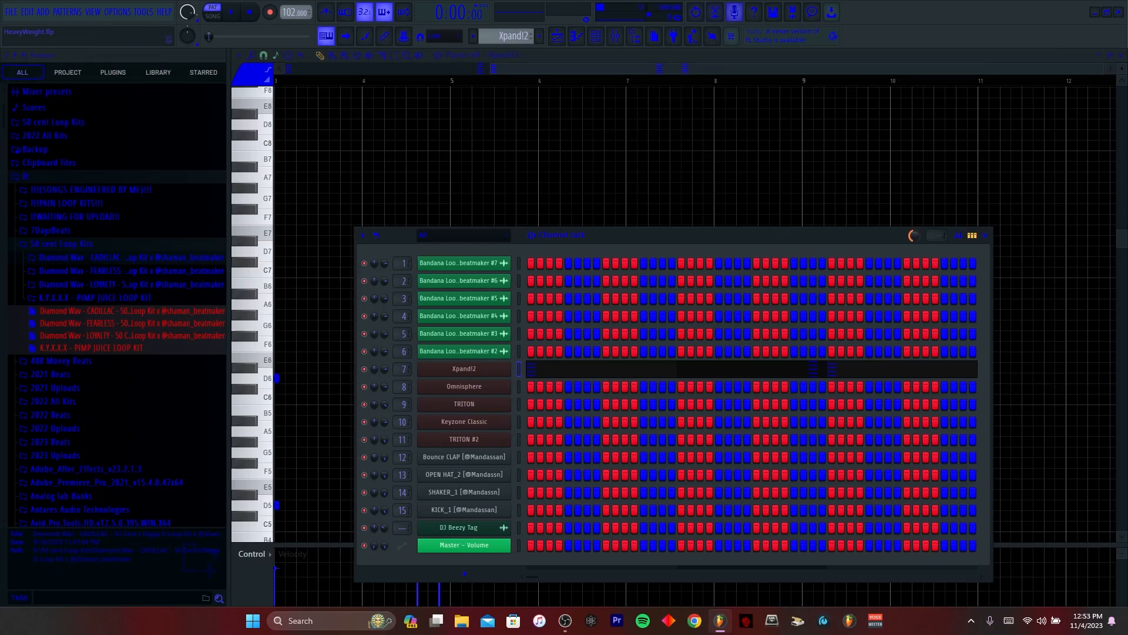
pyautogui.click(596, 36)
pyautogui.click(1106, 12)
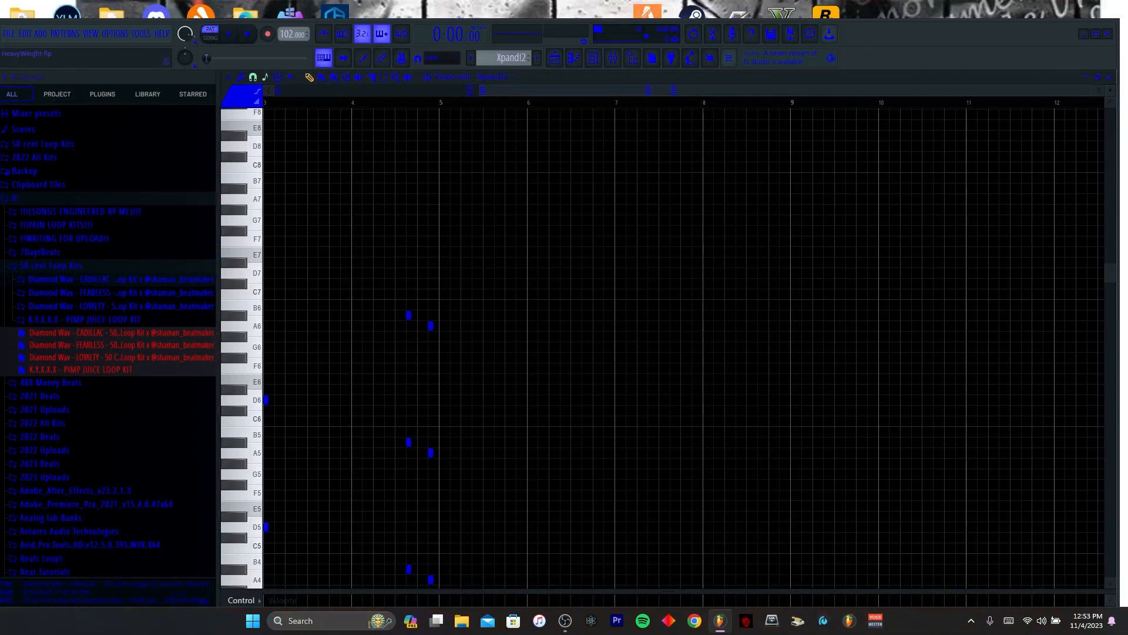
pyautogui.click(1096, 34)
# Bring the Xpand!2 notes of bars 1 to 4 into view and audition the D5, D4 and D3 keys
pyautogui.moveTo(618, 69); pyautogui.dragTo(447, 69)
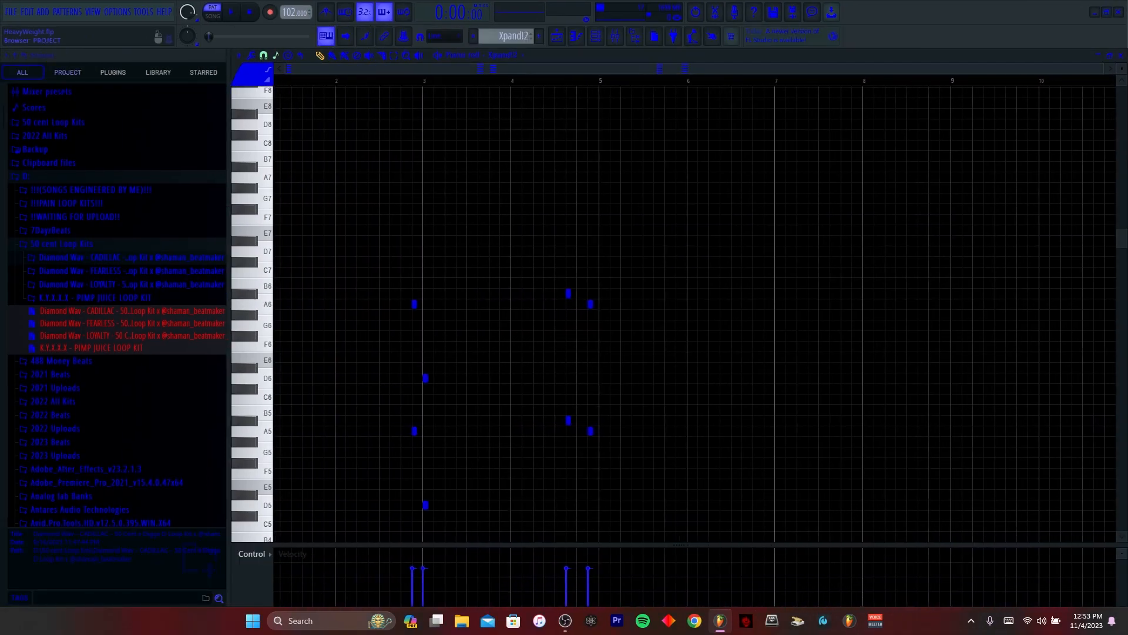
pyautogui.scroll(-3, 487, 356)
pyautogui.scroll(-2, 694, 312)
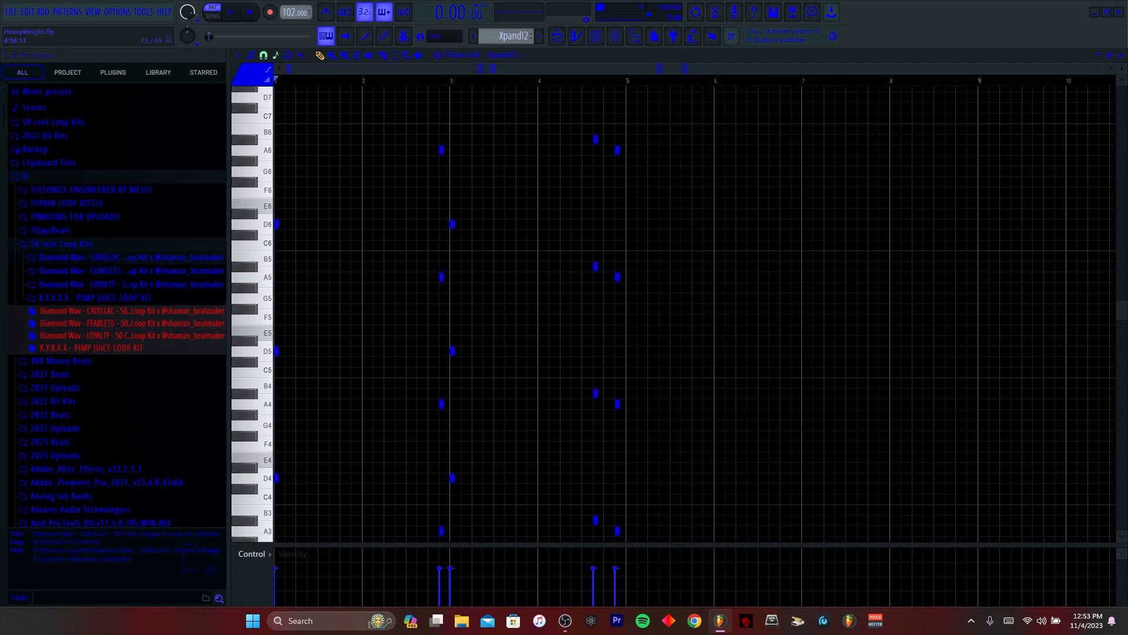
pyautogui.moveTo(1122, 69); pyautogui.dragTo(1122, 79)
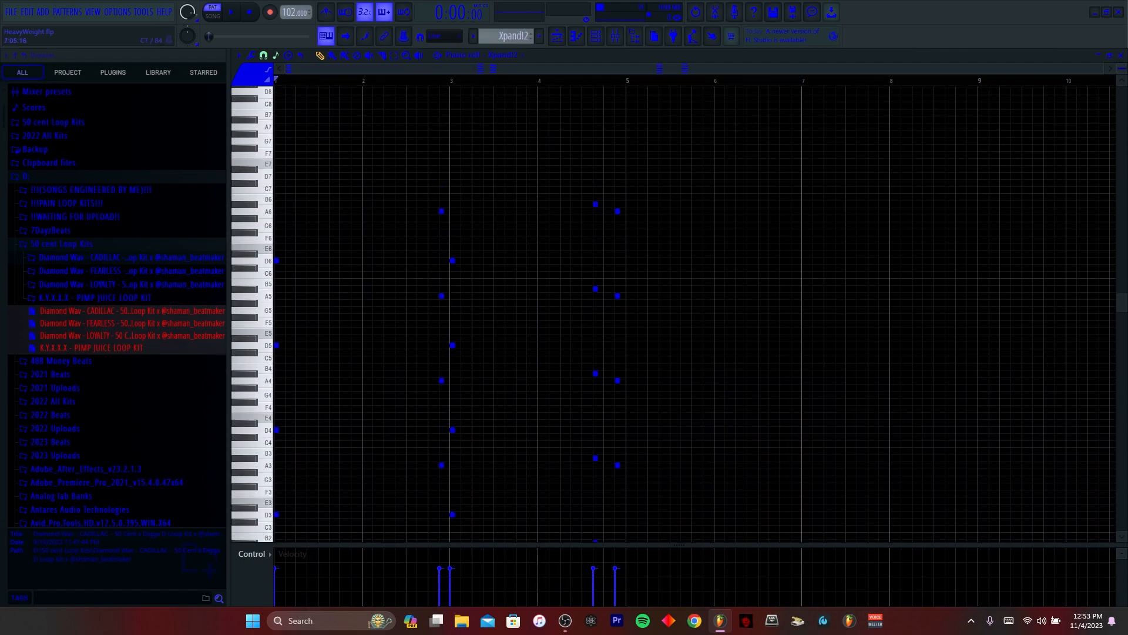
pyautogui.click(253, 345)
pyautogui.click(257, 430)
pyautogui.click(259, 514)
# Examine the octave-stacked Xpand!2 notes in bars 2 to 4 up close and show the whole pattern again
pyautogui.scroll(-4, 673, 315)
pyautogui.scroll(5, 420, 314)
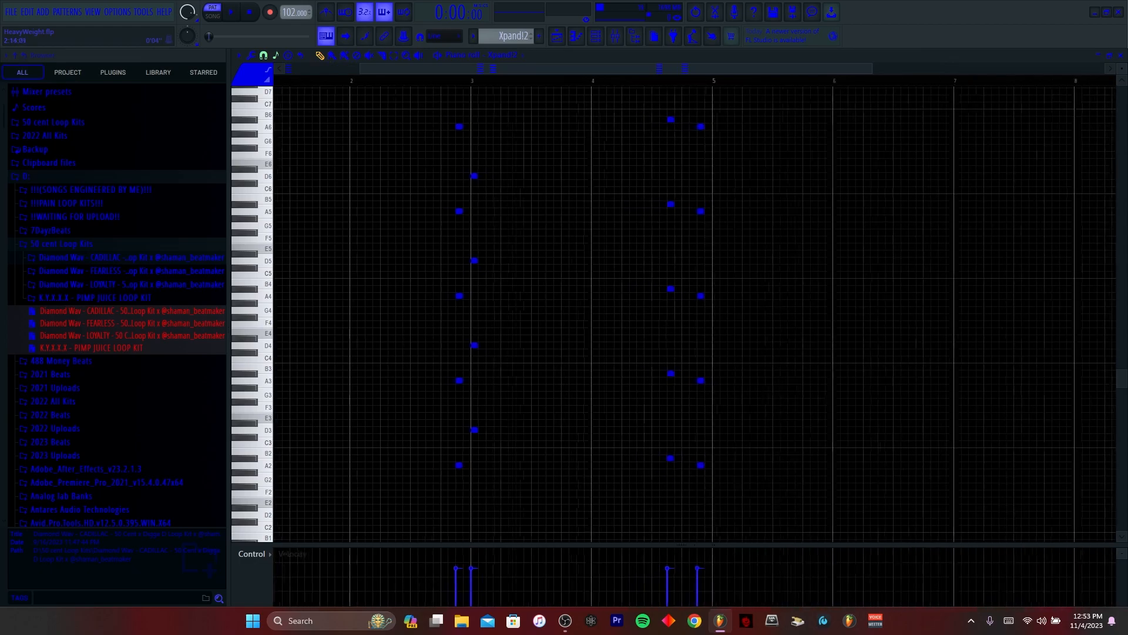
pyautogui.scroll(3, 518, 305)
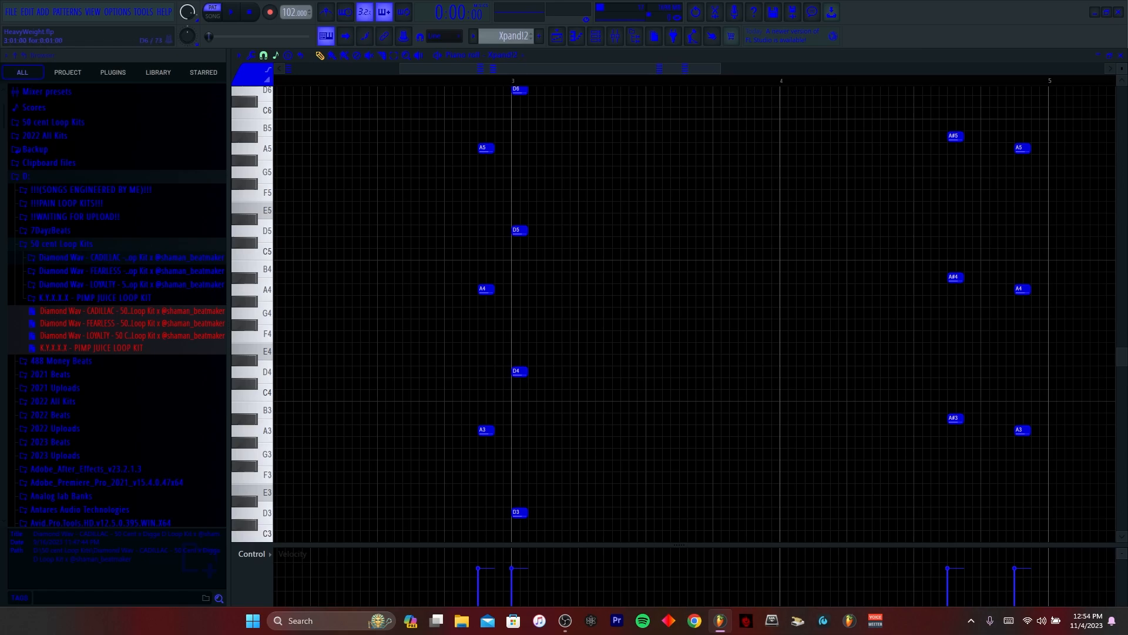
pyautogui.scroll(-3, 518, 81)
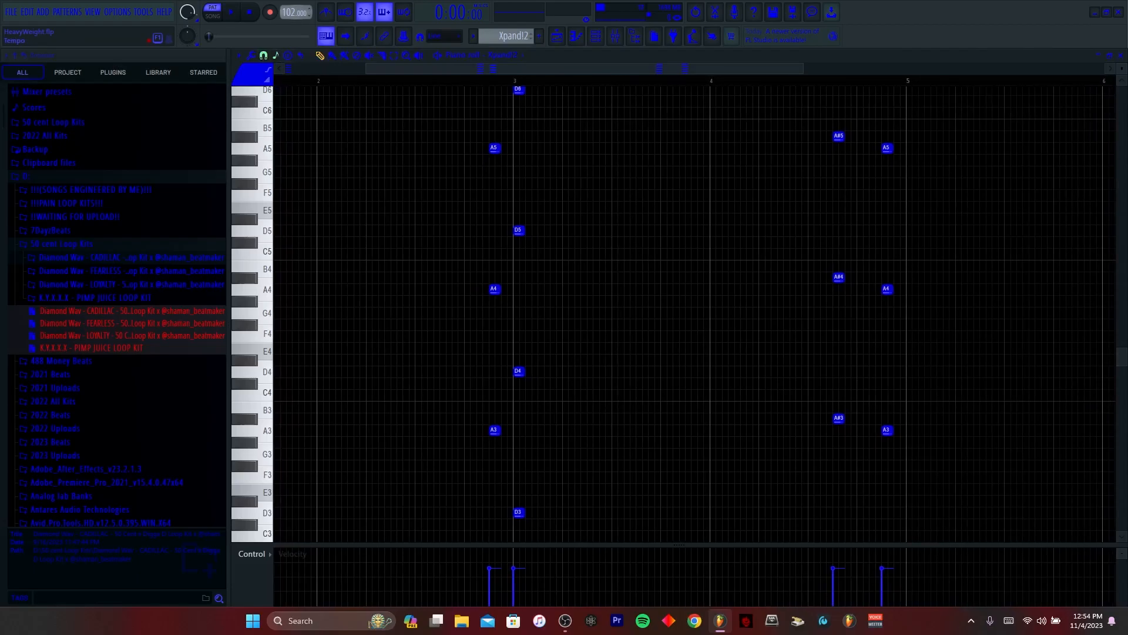
pyautogui.scroll(-3, 453, 81)
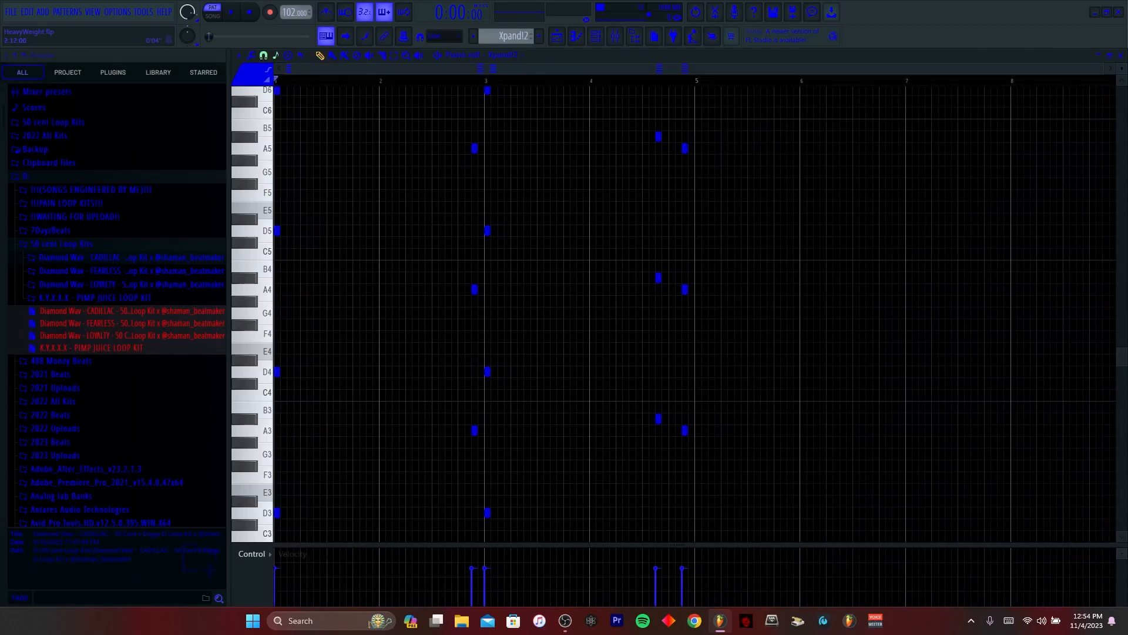
# Play the start of the Xpand!2 pattern and examine the closing A# and A notes of bar 4 up close
pyautogui.click(503, 55)
pyautogui.click(503, 56)
pyautogui.press('space')
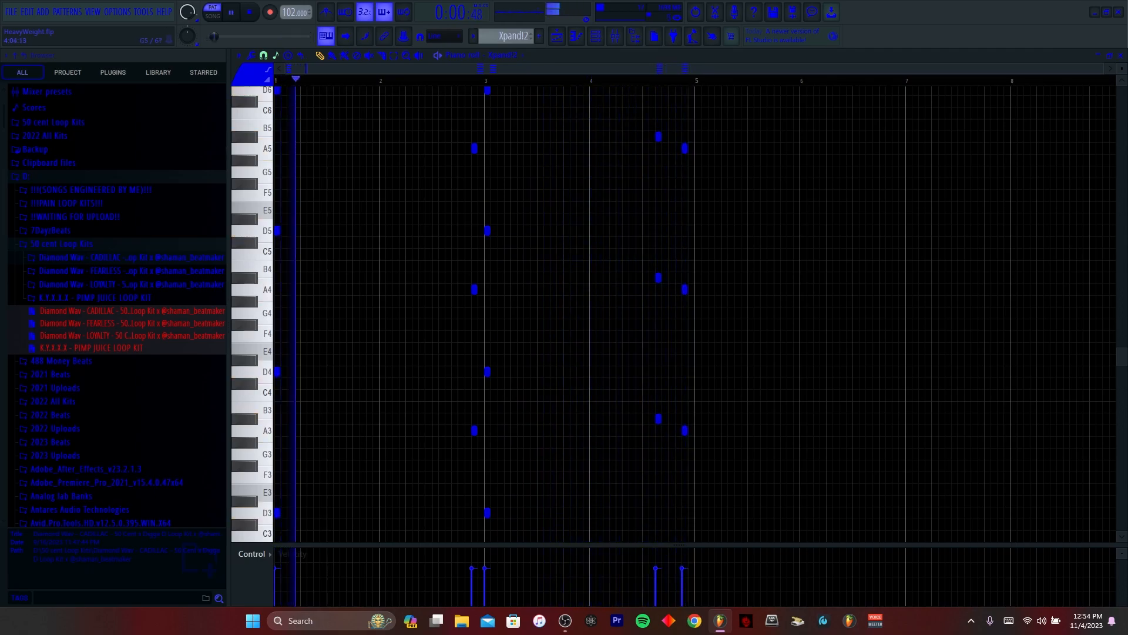
pyautogui.press('space')
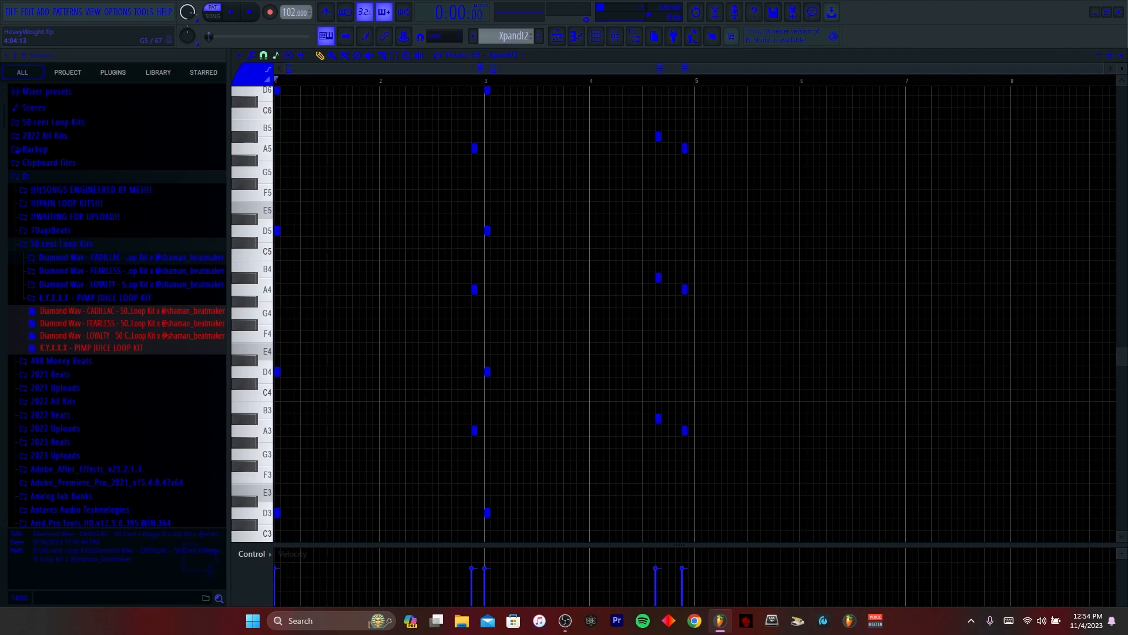
pyautogui.scroll(6, 640, 160)
pyautogui.scroll(5, 679, 81)
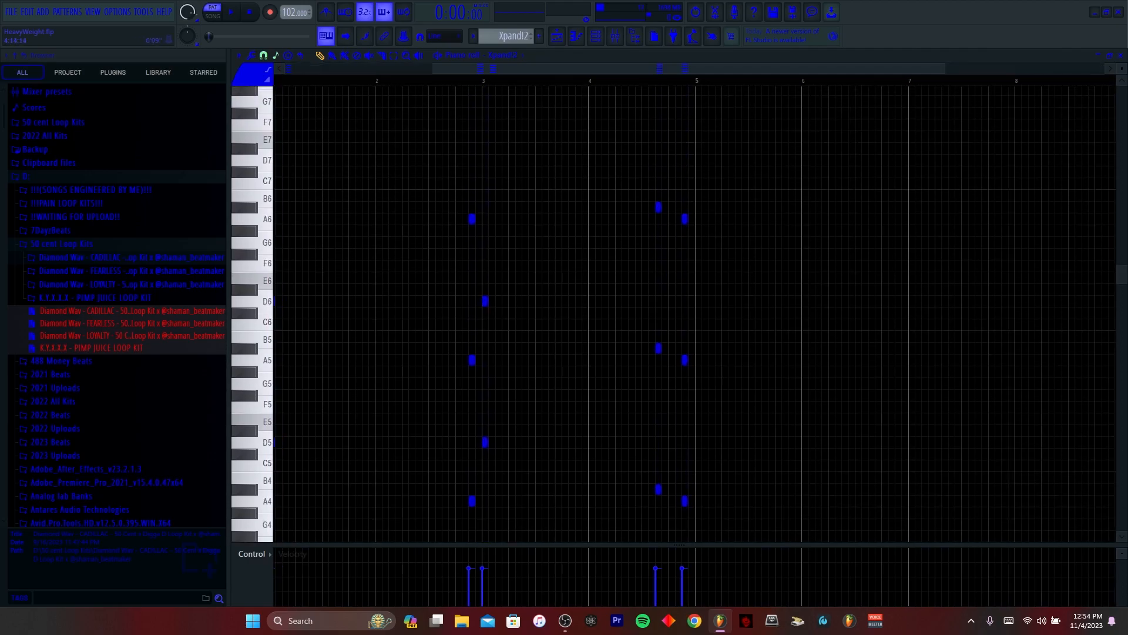
pyautogui.scroll(4, 680, 81)
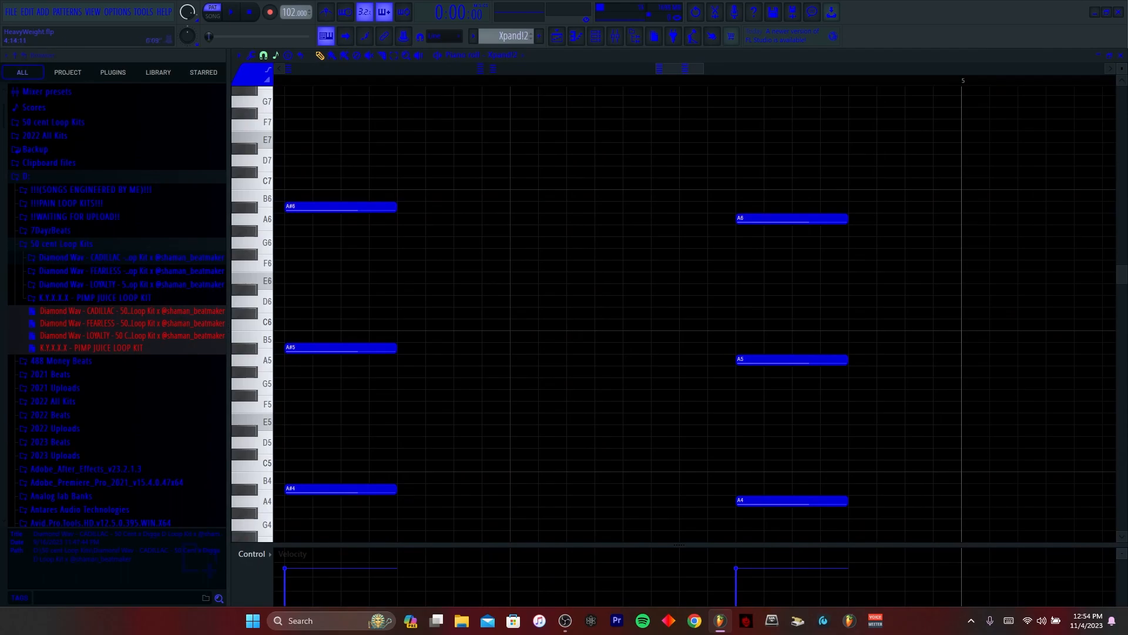
pyautogui.scroll(-9, 680, 80)
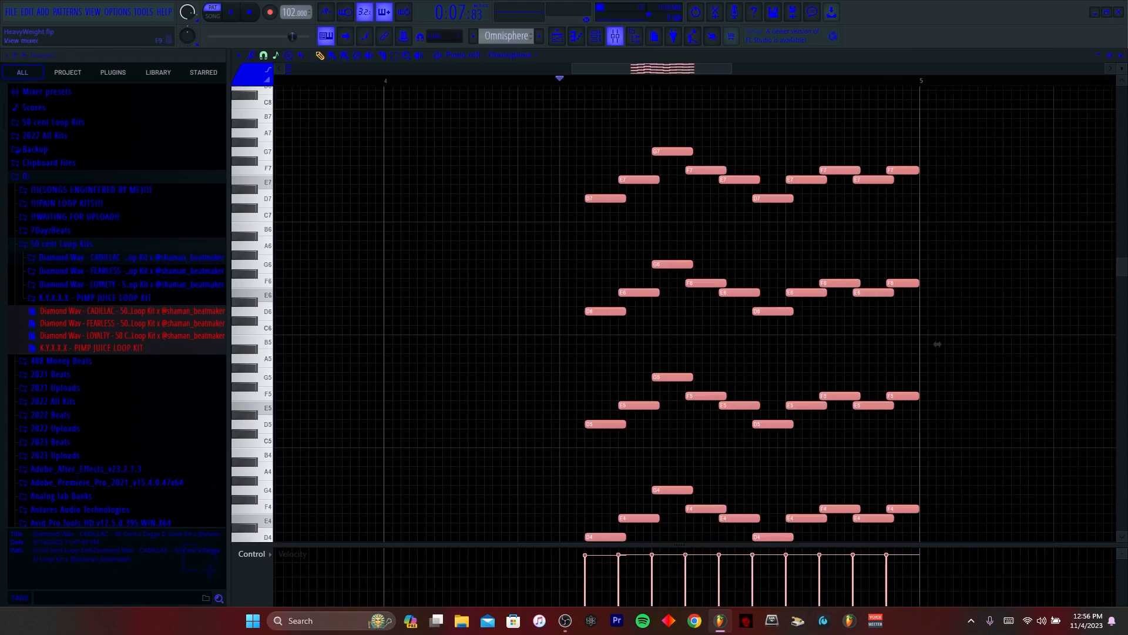
# View the mixer's track levels and return to the playlist arrangement
pyautogui.press('F9')
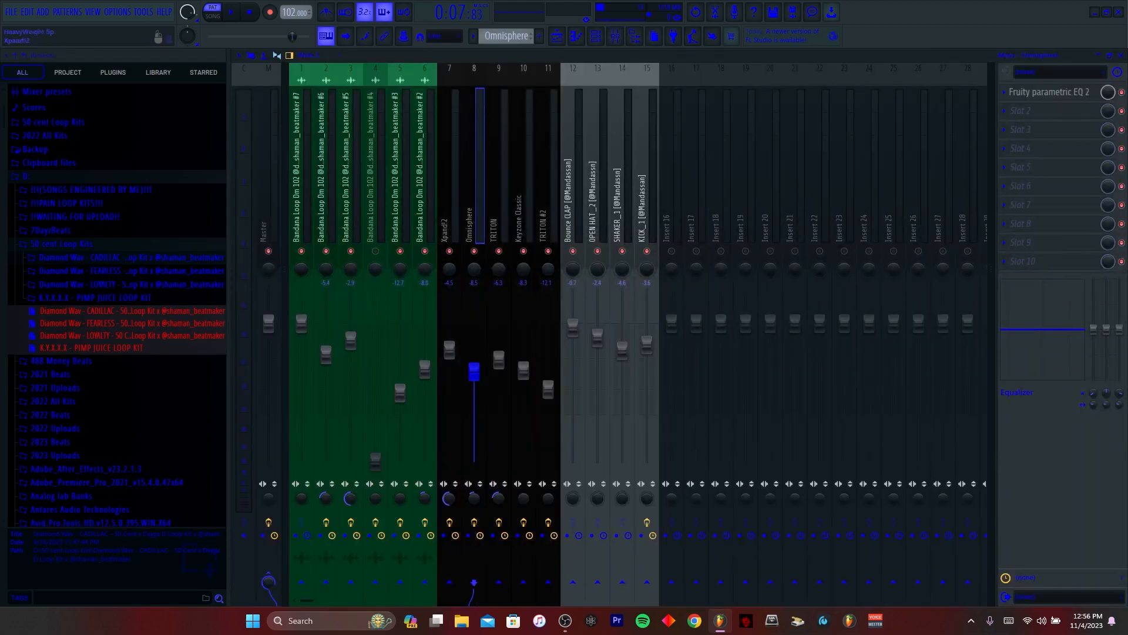
pyautogui.click(557, 36)
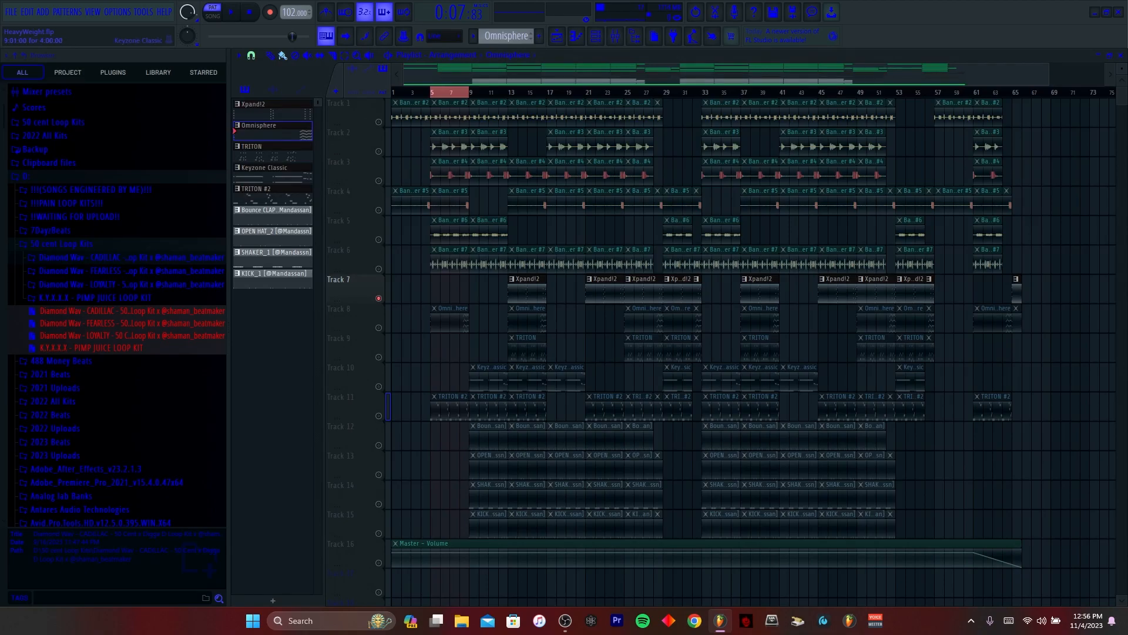
# Open the Bounce CLAP pattern's notes from the playlist and view the same pattern in the channel rack
pyautogui.doubleClick(489, 438)
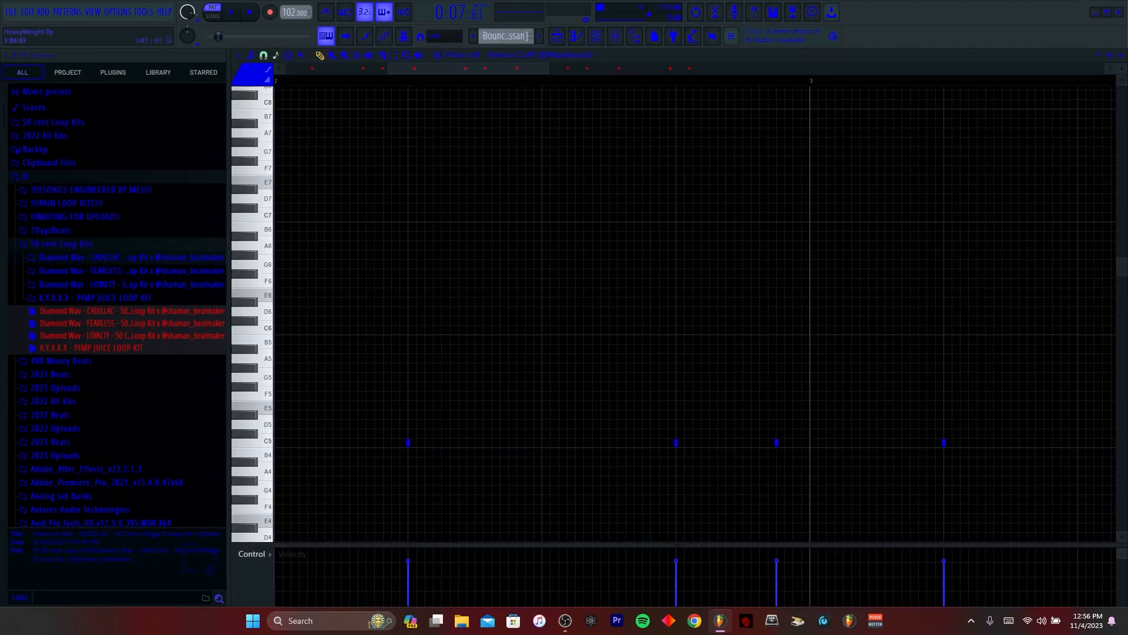
pyautogui.scroll(-6, 693, 317)
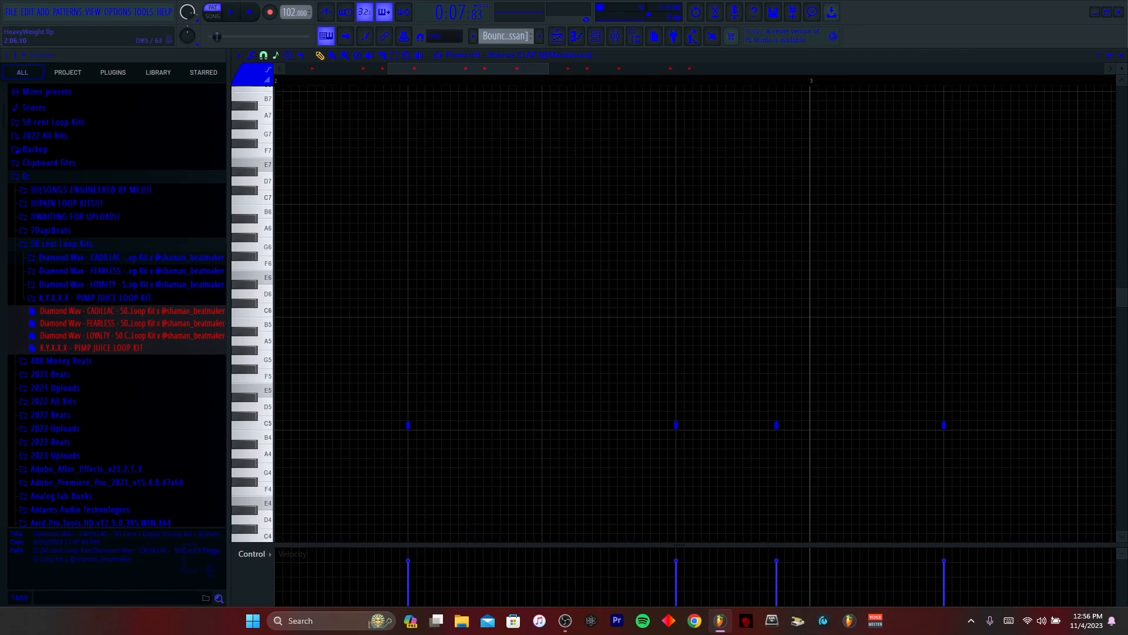
pyautogui.moveTo(435, 69); pyautogui.dragTo(330, 69)
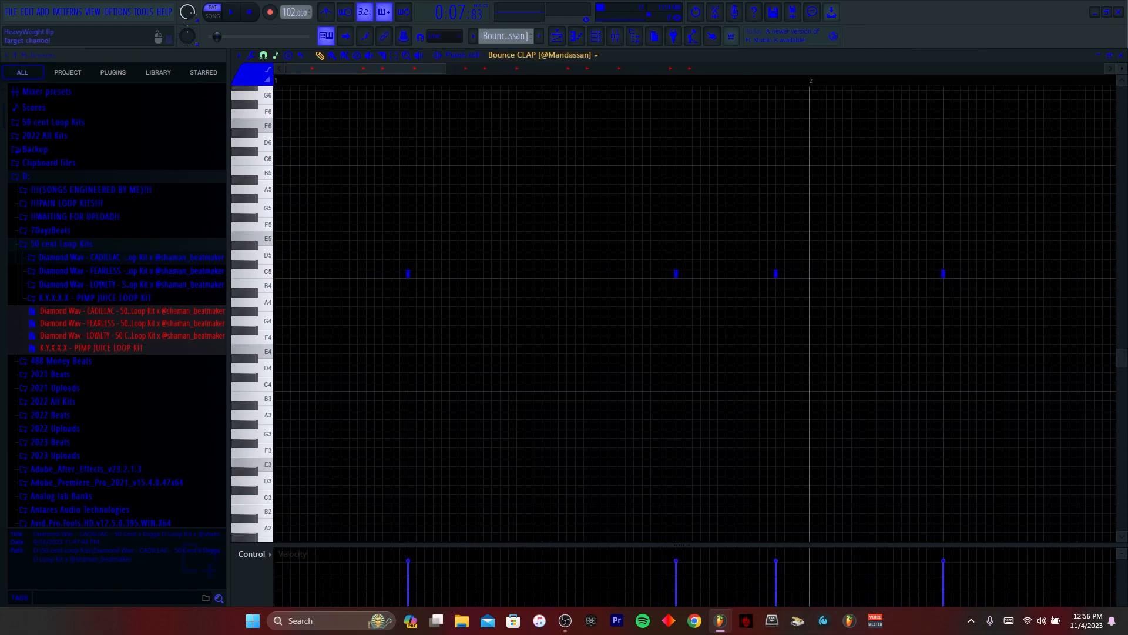
pyautogui.click(596, 36)
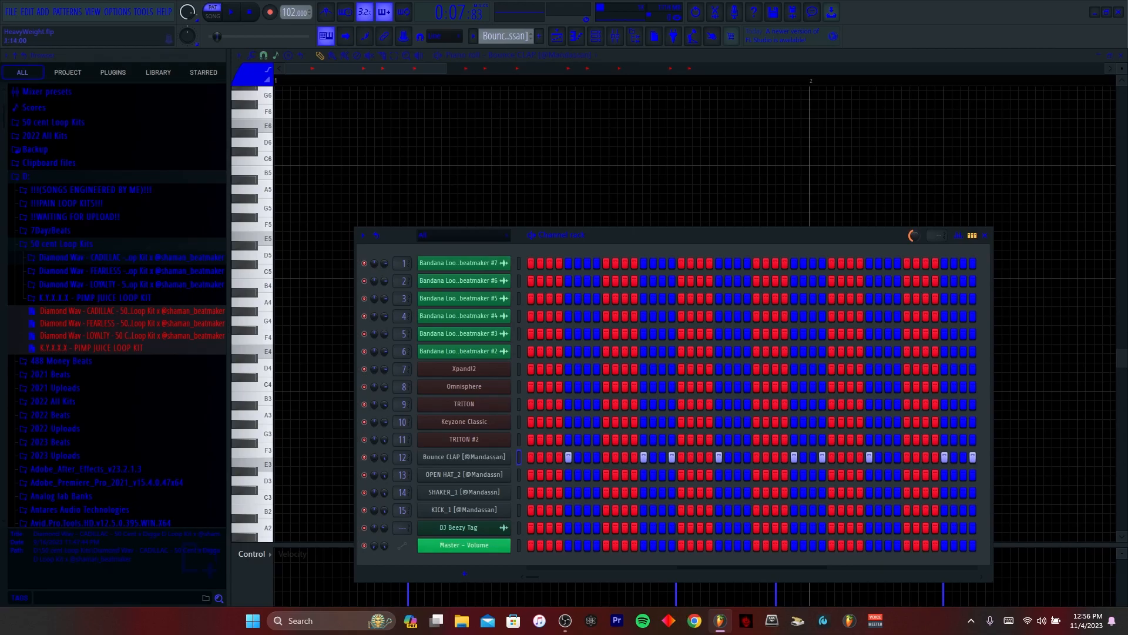
pyautogui.click(557, 36)
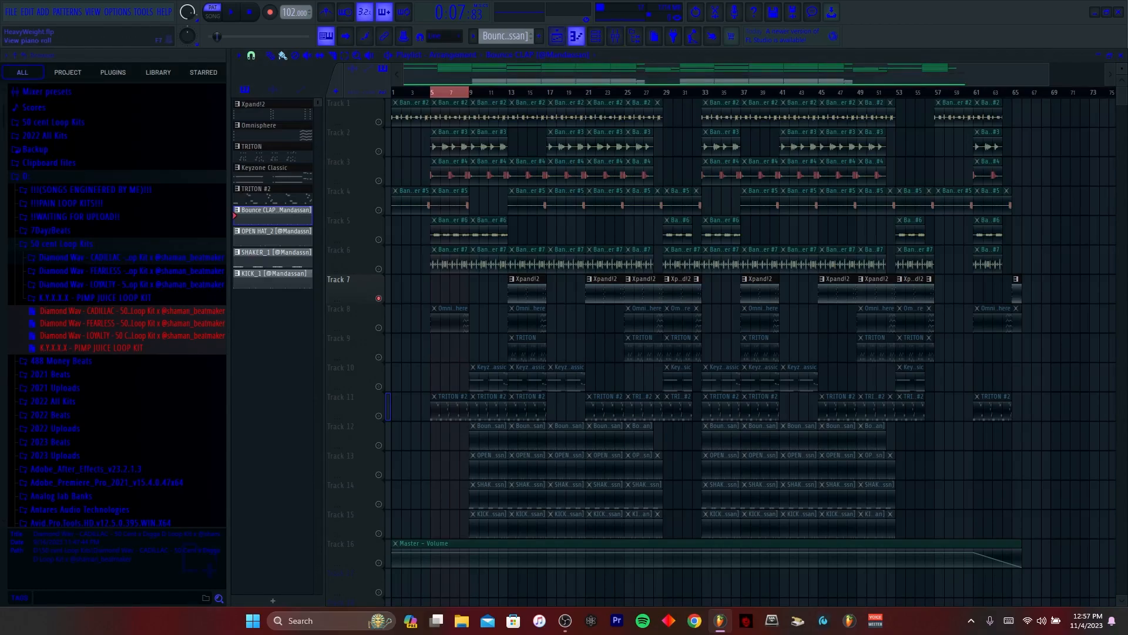
# Play the Bounce CLAP pattern with all four bars of its notes in view
pyautogui.click(576, 37)
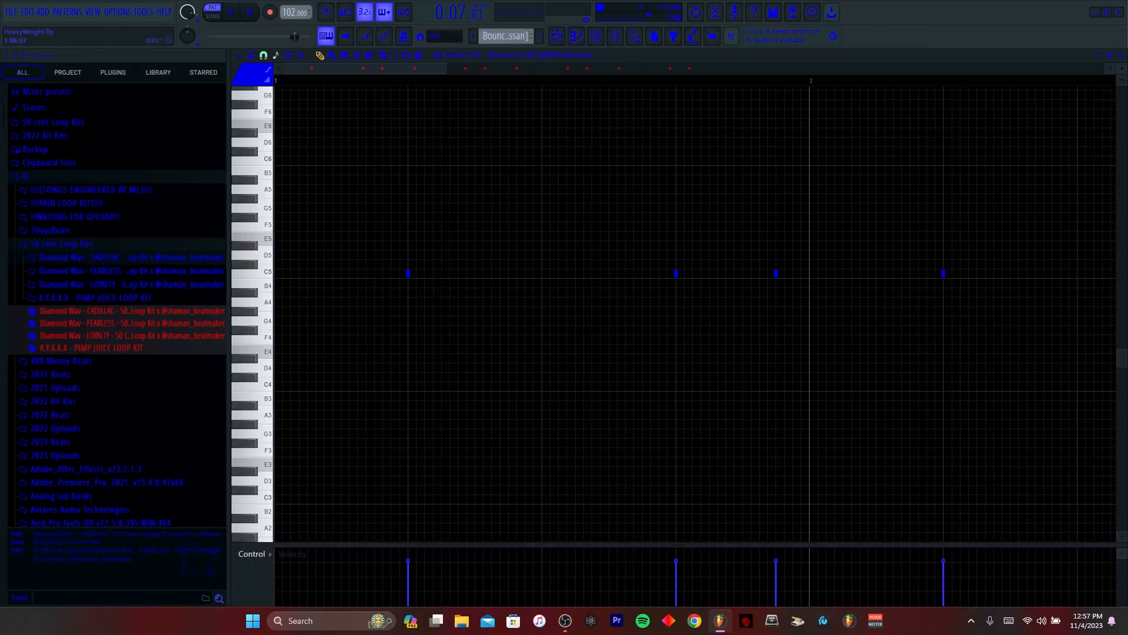
pyautogui.press('space')
pyautogui.moveTo(447, 69); pyautogui.dragTo(853, 69)
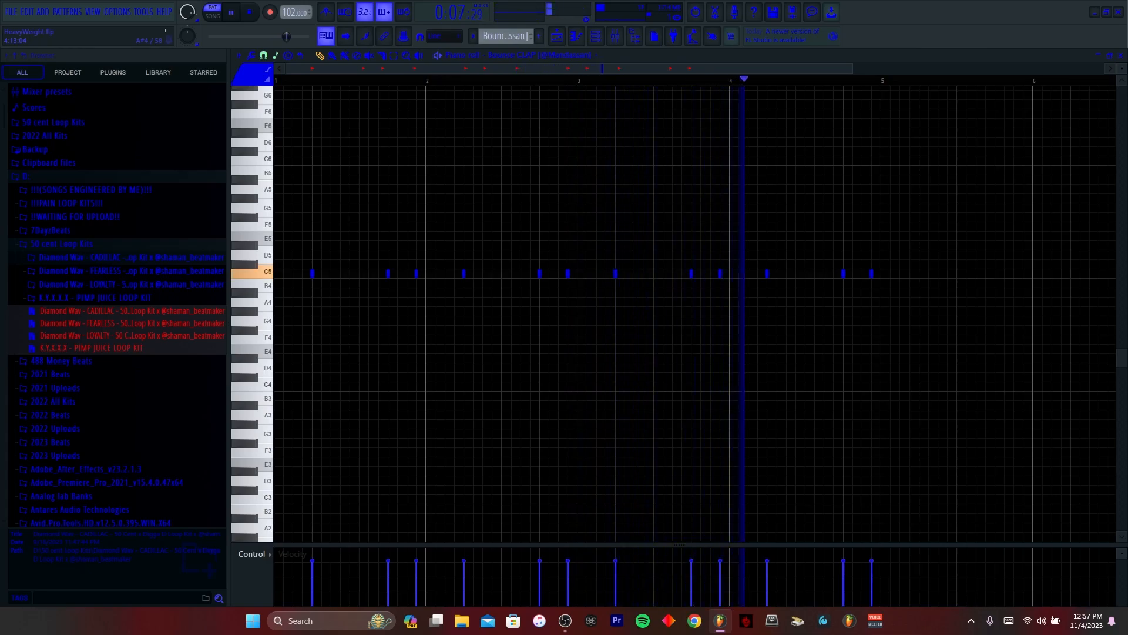
pyautogui.press('space')
# Switch to the OPEN HAT_2 pattern, play it and briefly mark its first two bars
pyautogui.click(540, 55)
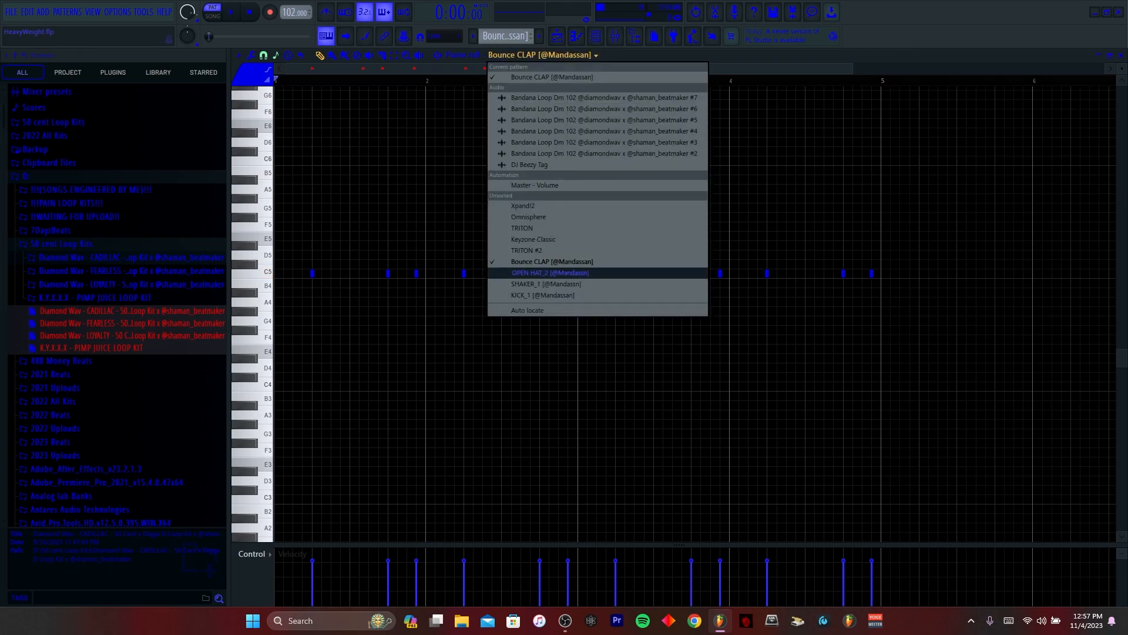
pyautogui.click(551, 273)
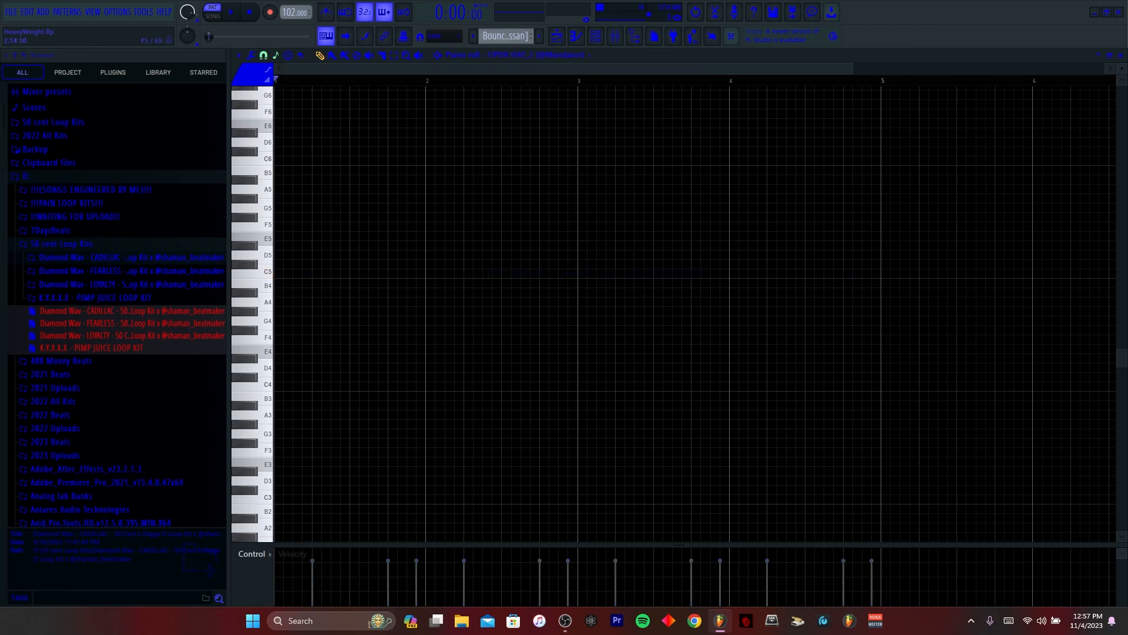
pyautogui.moveTo(507, 36); pyautogui.dragTo(508, 53)
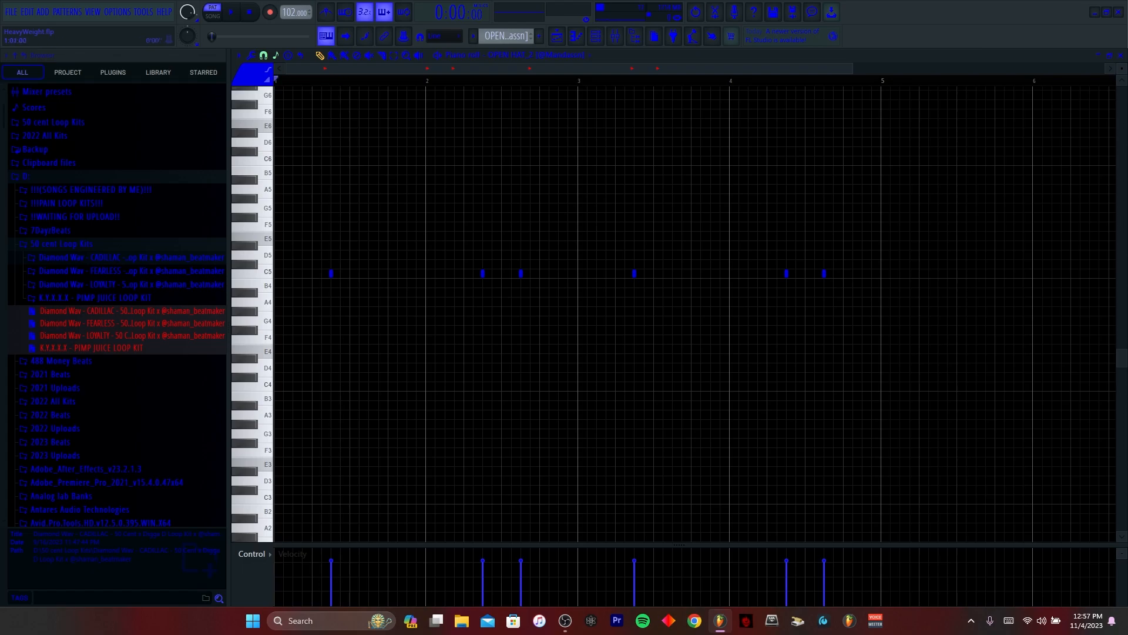
pyautogui.press('space')
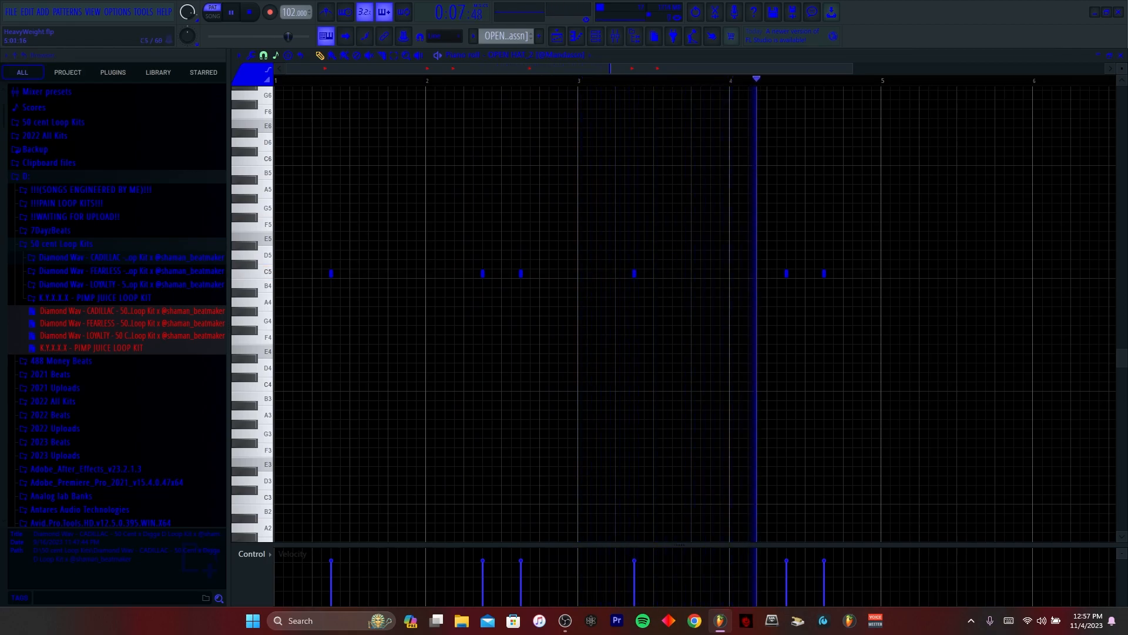
pyautogui.press('space')
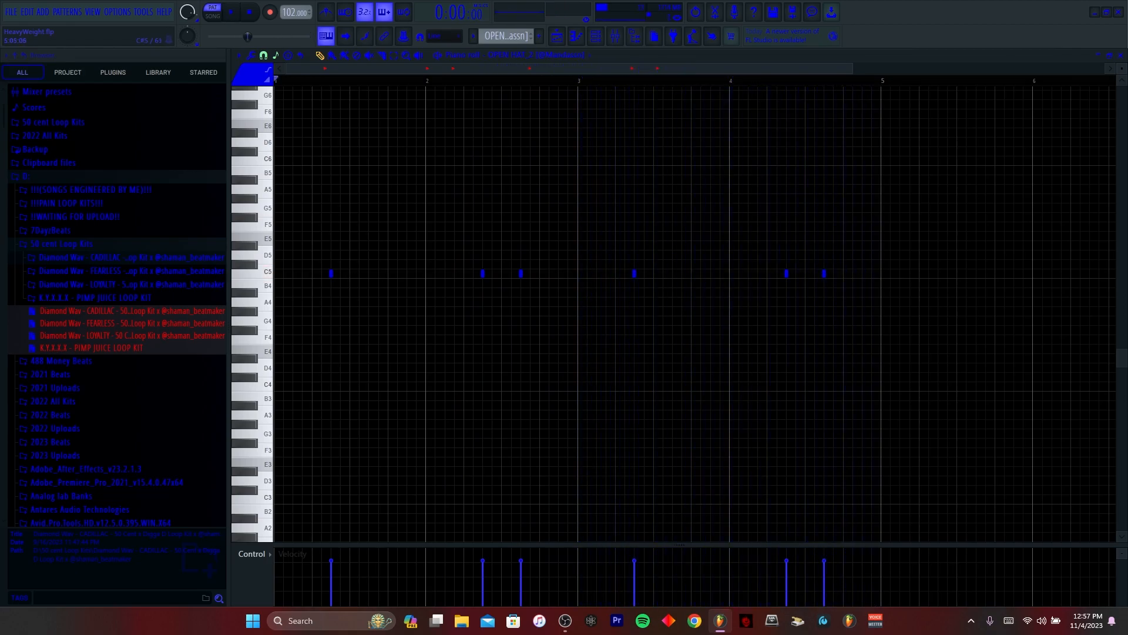
pyautogui.moveTo(579, 81); pyautogui.dragTo(268, 80)
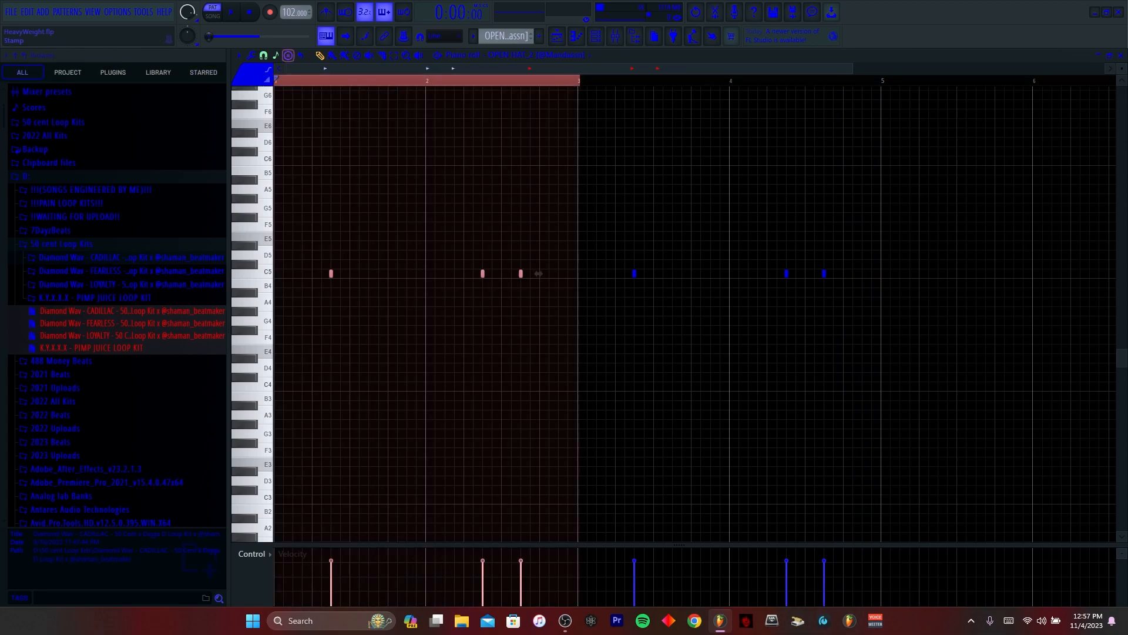
pyautogui.click(545, 81)
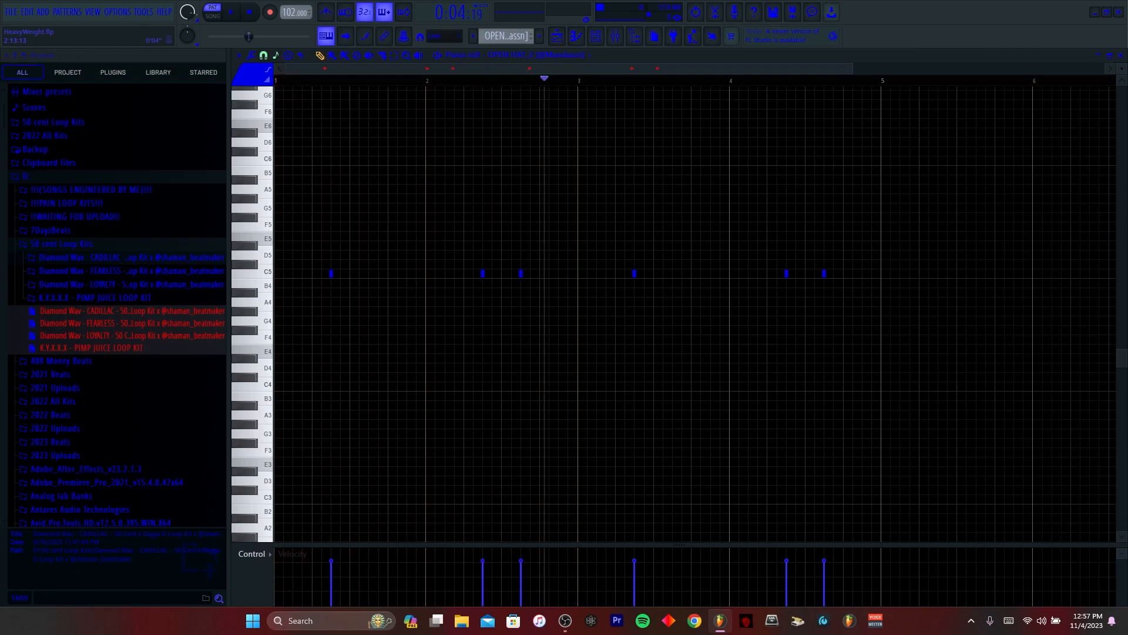
# Open the SHAKER_1 pattern and examine its C5 notes and velocities up close
pyautogui.scroll(-1, 505, 36)
pyautogui.click(538, 56)
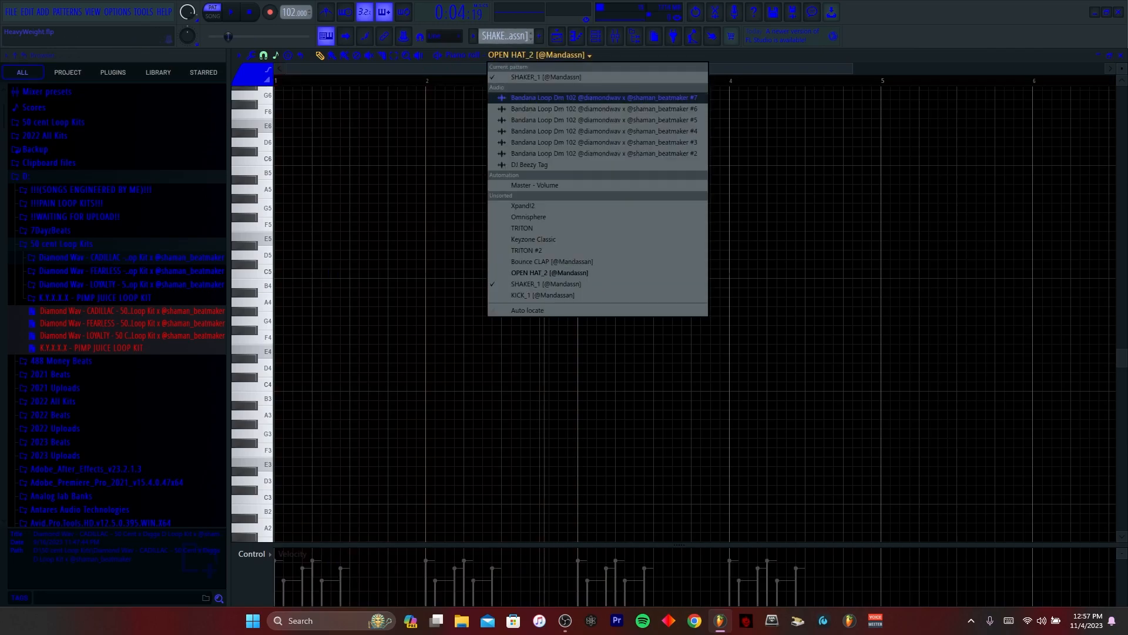
pyautogui.click(546, 284)
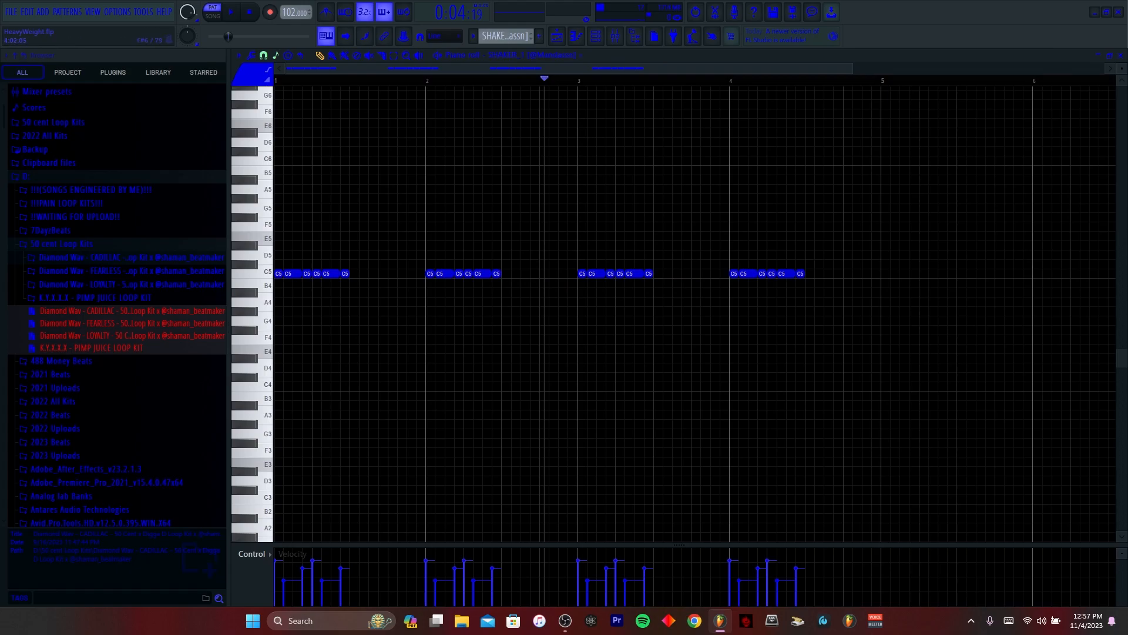
pyautogui.scroll(3, 322, 576)
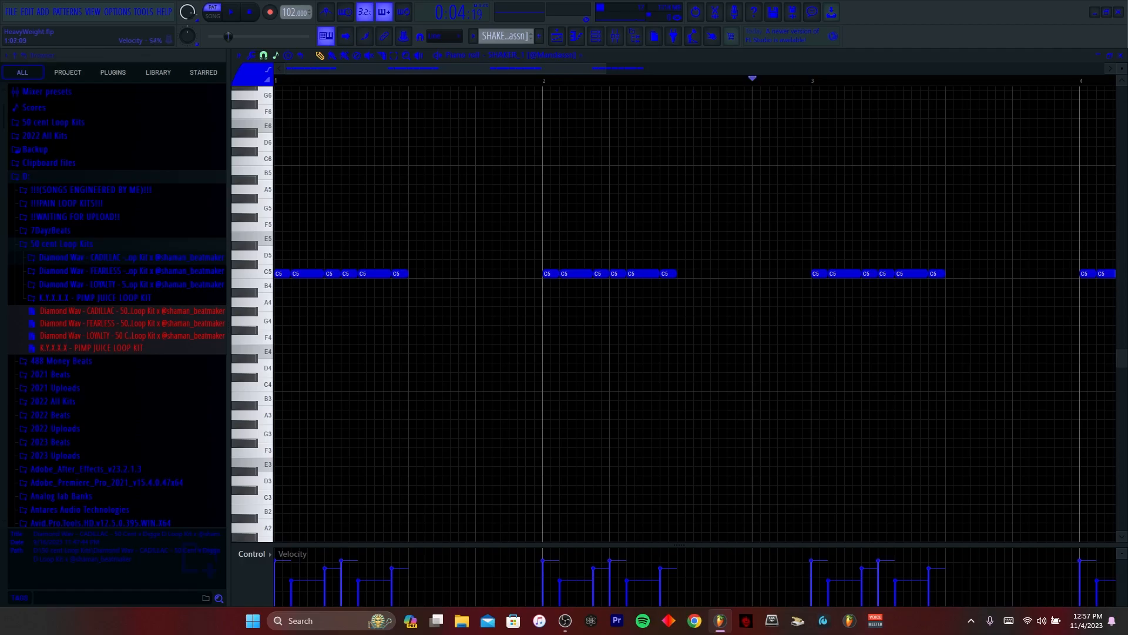
# Unmute Tracks 6 and 14 in the playlist and clear the time selection for song-mode playback
pyautogui.click(557, 36)
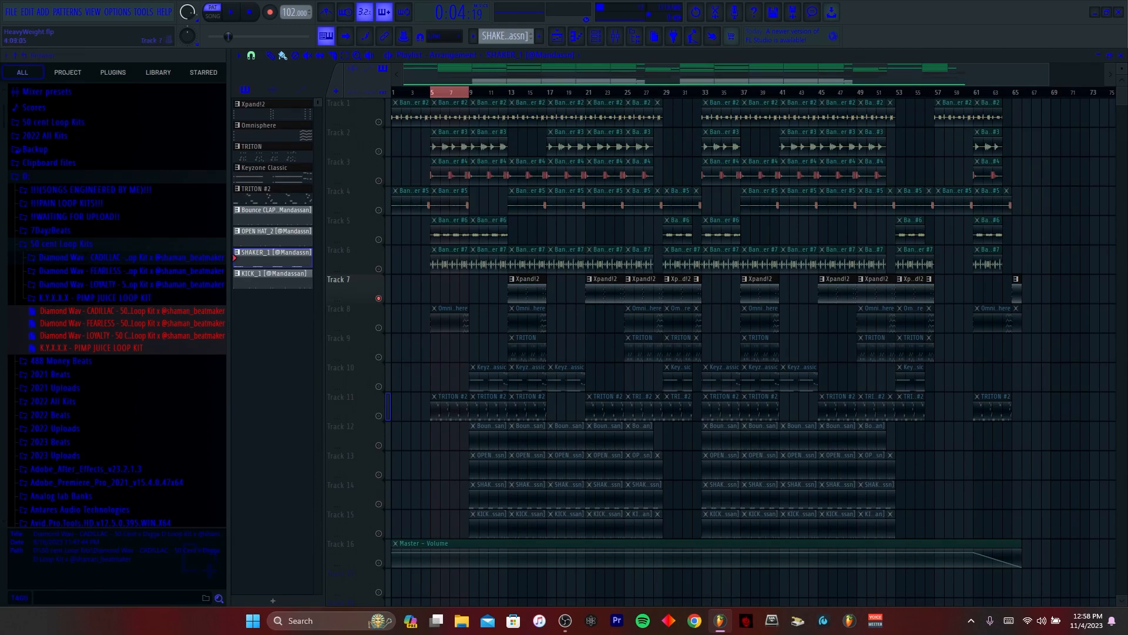
pyautogui.click(378, 269)
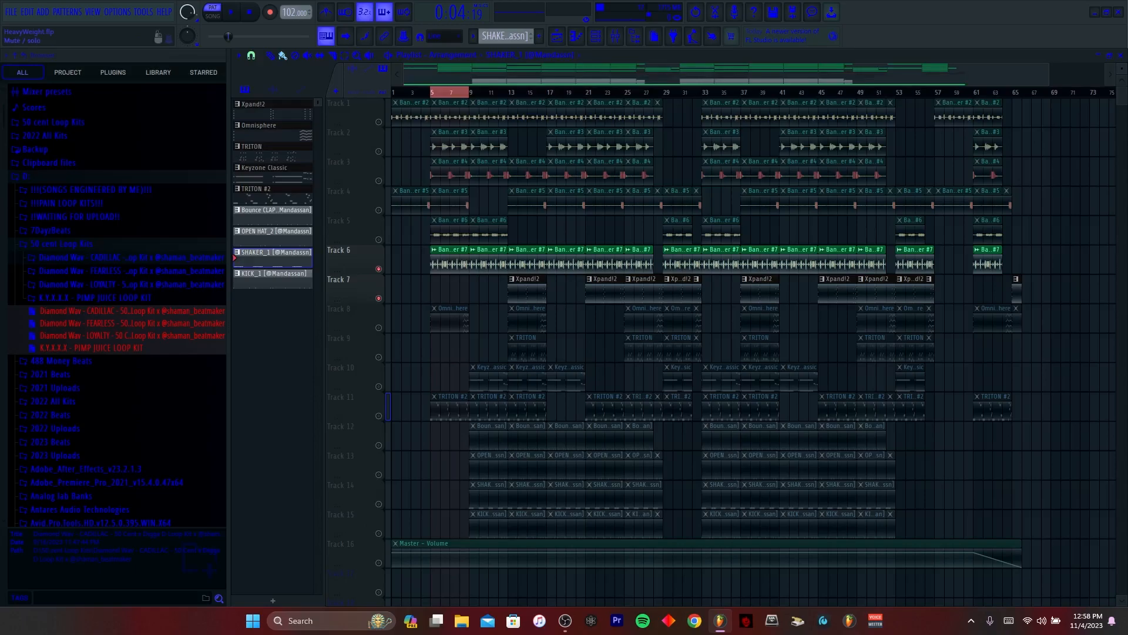
pyautogui.click(379, 504)
pyautogui.press('l')
pyautogui.rightClick(469, 92)
pyautogui.click(470, 93)
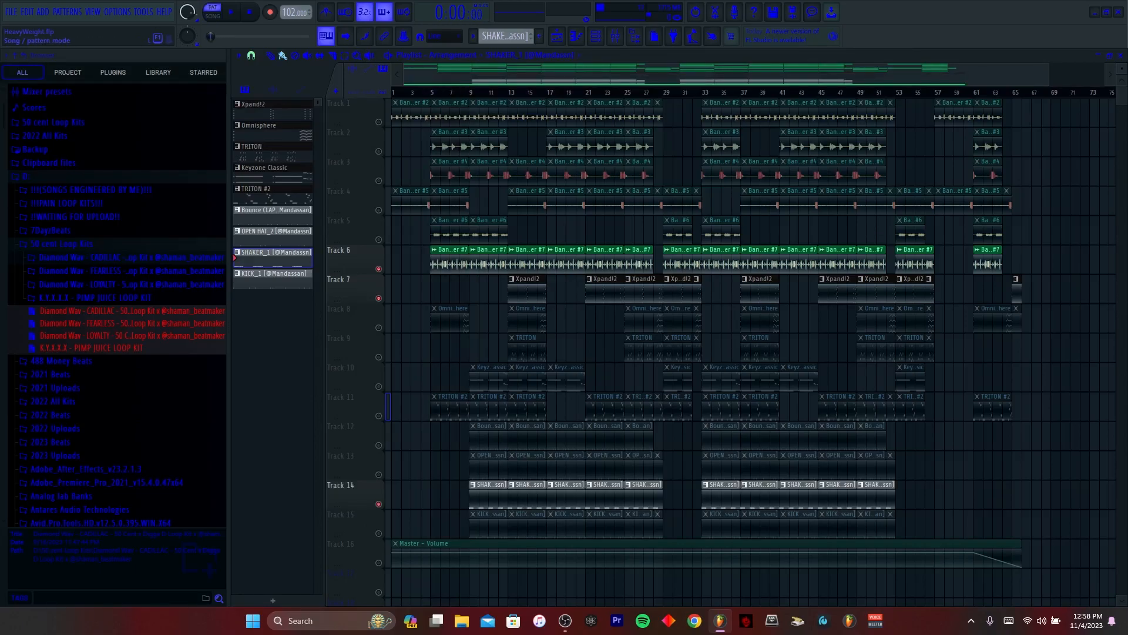
# Play the SHAKER_1 part together with the Track 6 loop while following its four bars of notes
pyautogui.click(576, 36)
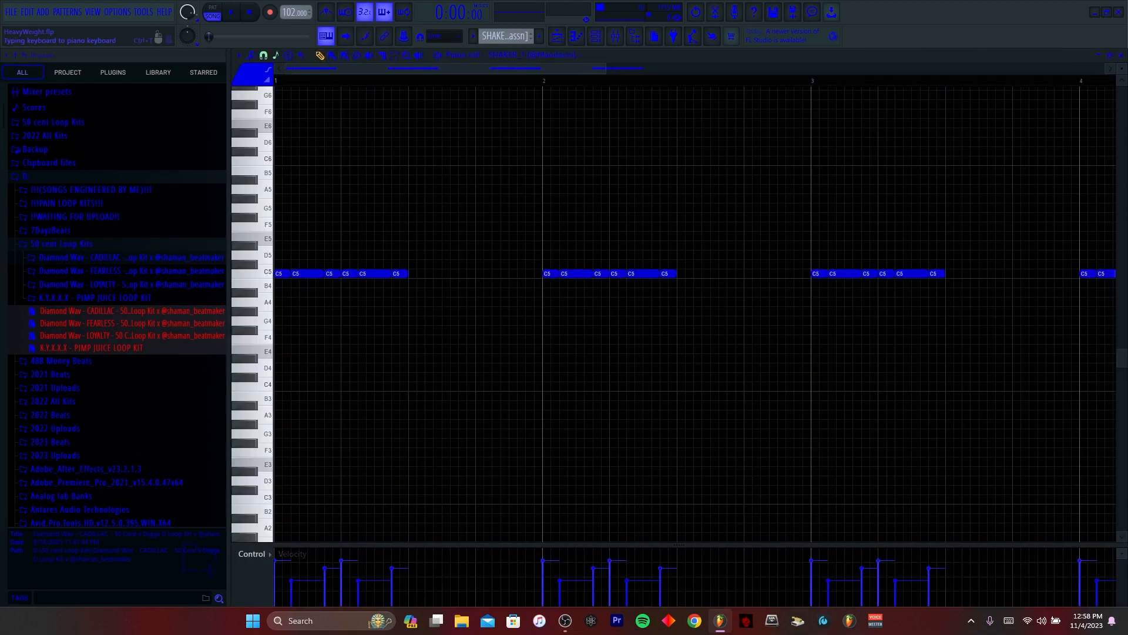
pyautogui.press('F5')
pyautogui.press('space')
pyautogui.press('F7')
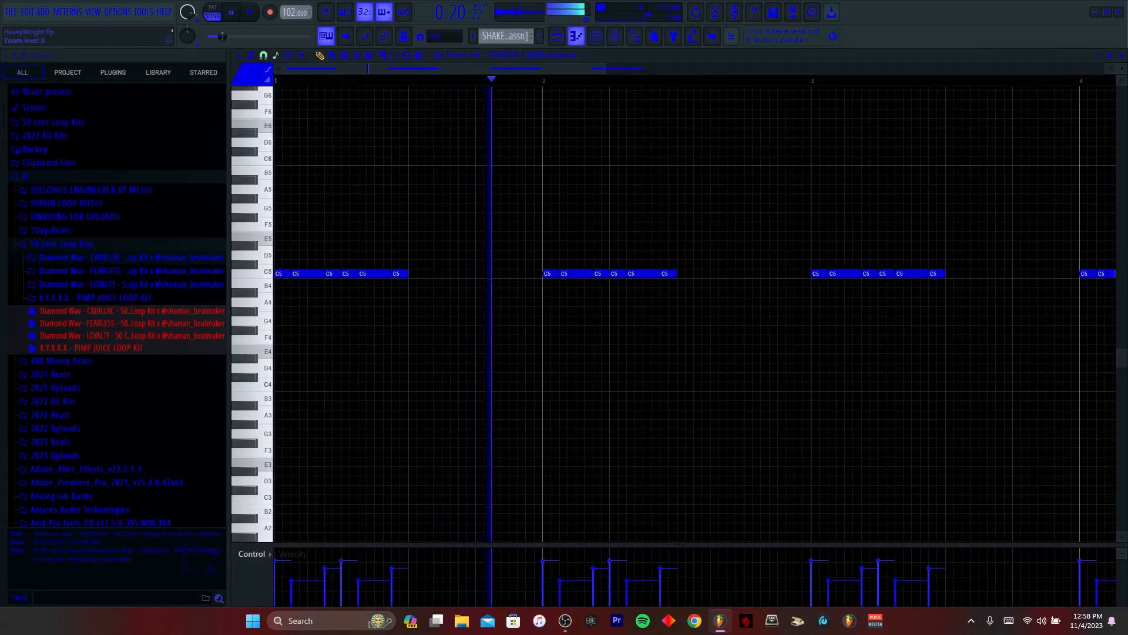
pyautogui.moveTo(606, 69); pyautogui.dragTo(826, 69)
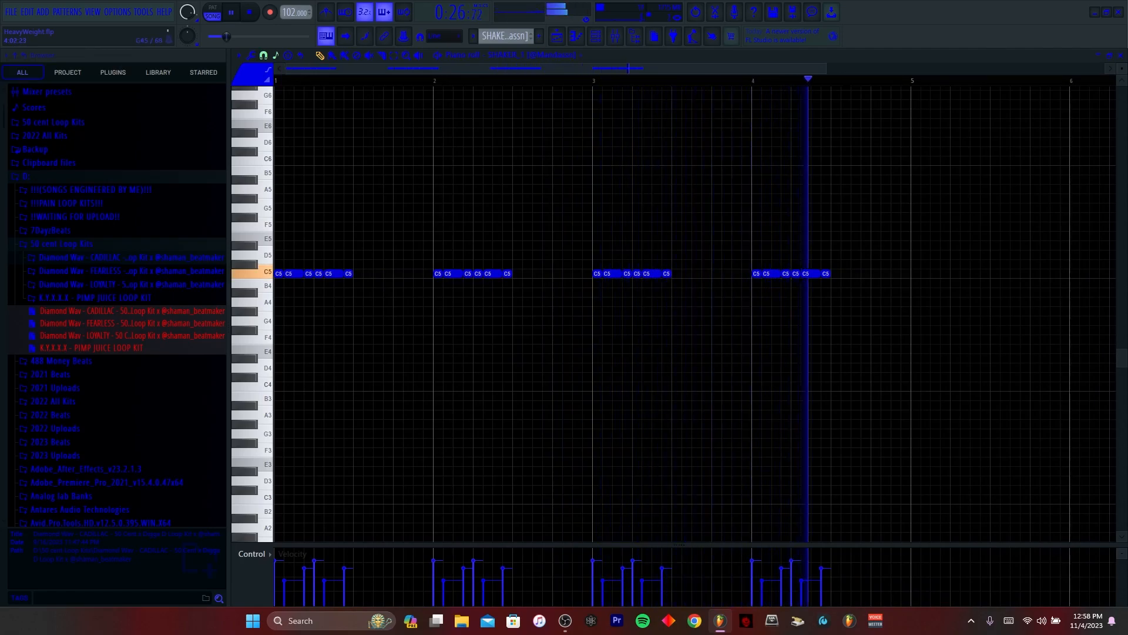
pyautogui.press('space')
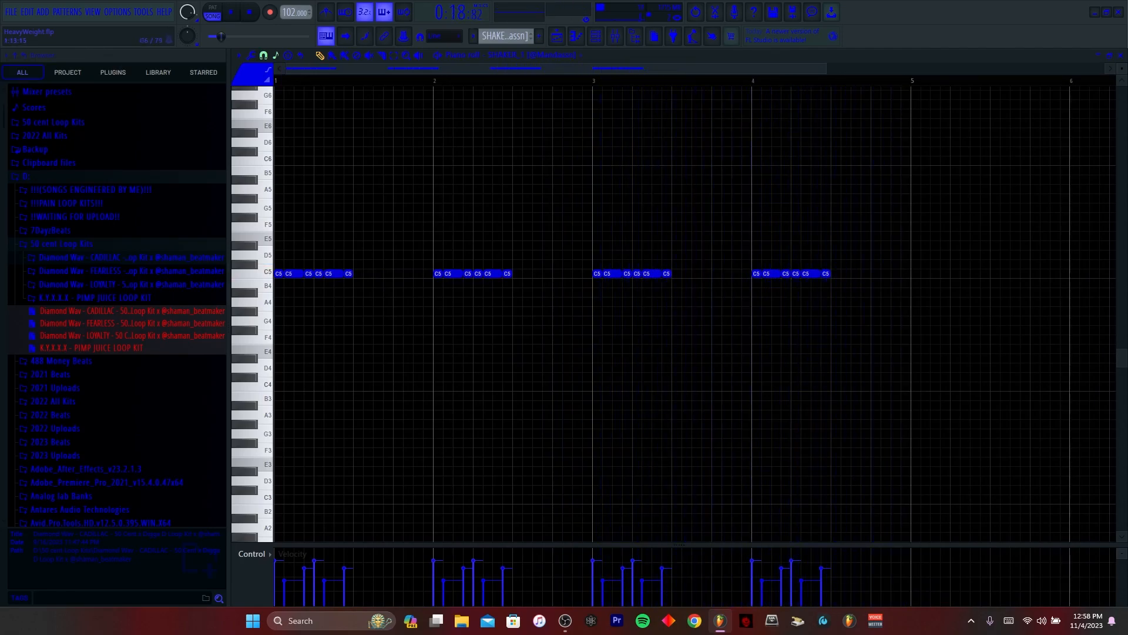
# Lower the velocity of the second SHAKER_1 note in bar 1 and audition it against the loop
pyautogui.scroll(6, 388, 579)
pyautogui.hscroll(-3, 352, 579)
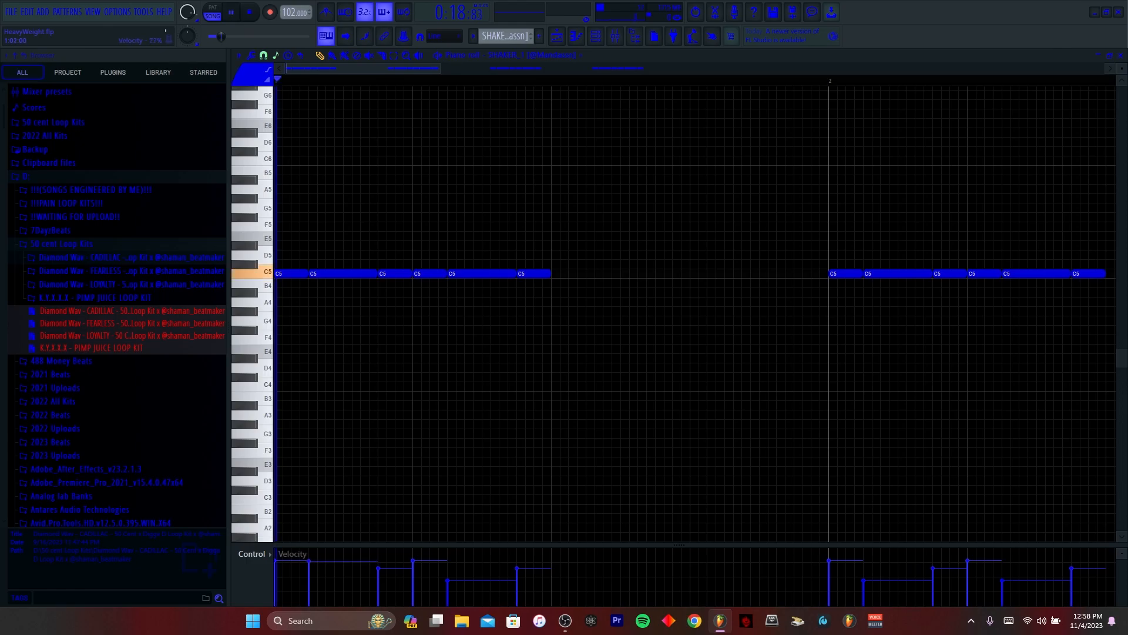
pyautogui.press('space')
pyautogui.moveTo(310, 560); pyautogui.dragTo(374, 574)
pyautogui.press('space')
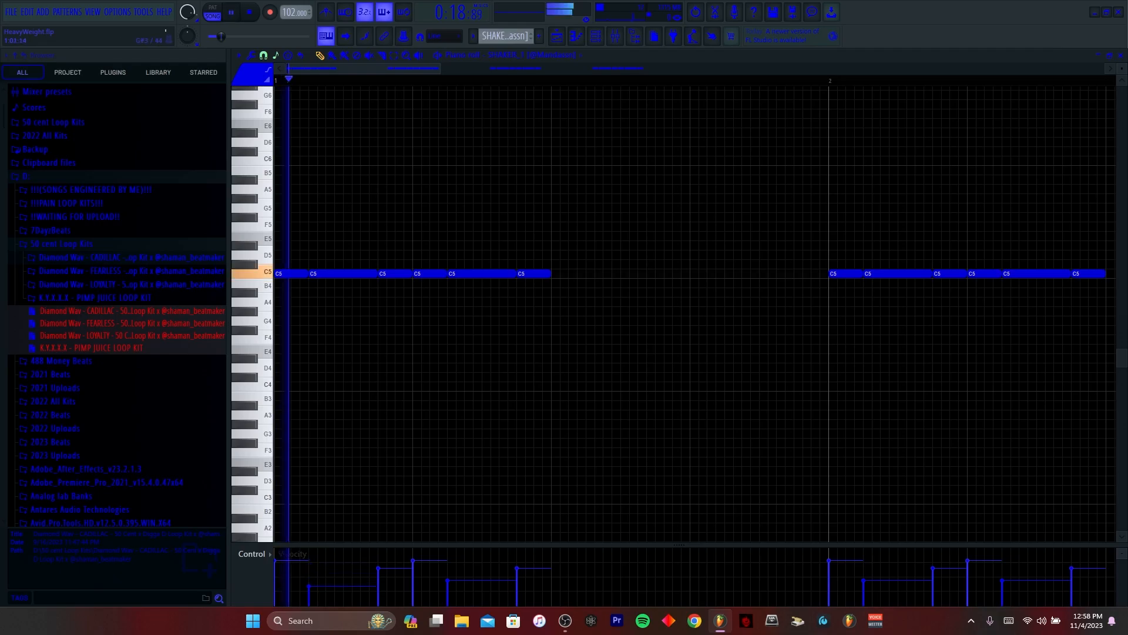
pyautogui.press('space')
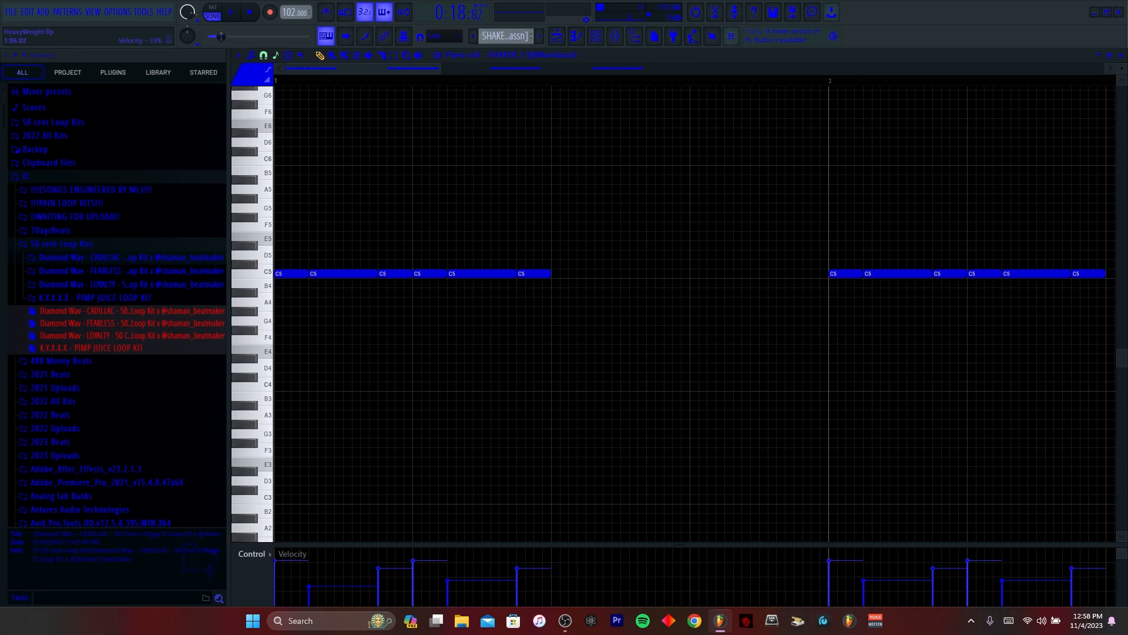
pyautogui.press('space')
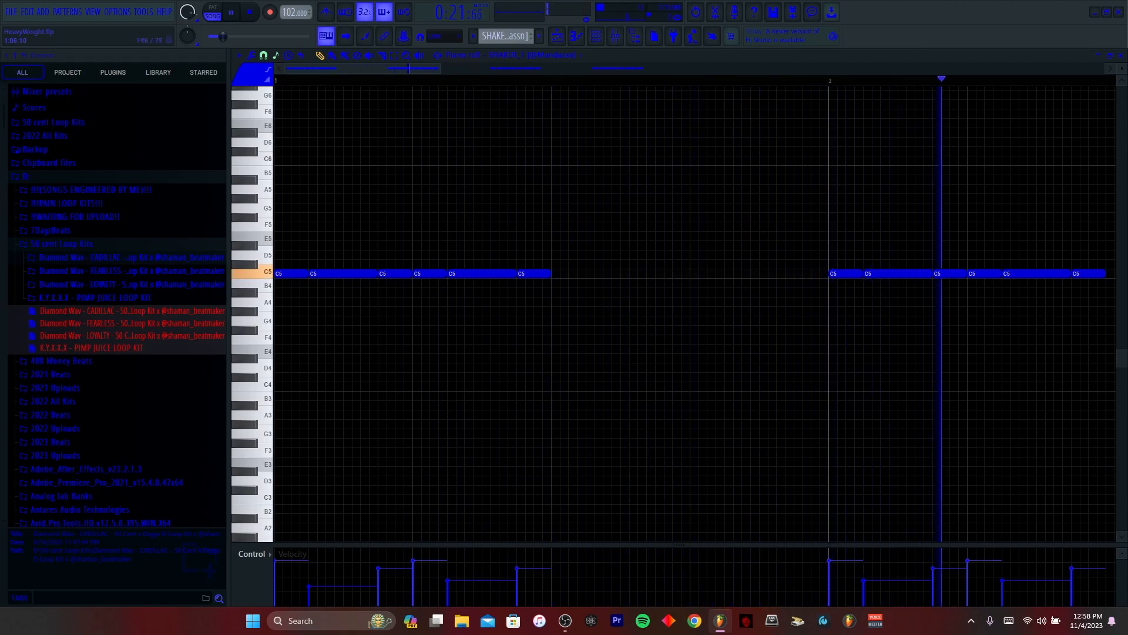
# Show all four bars of the SHAKER_1 pattern and check the drum levels in the mixer
pyautogui.moveTo(440, 68); pyautogui.dragTo(791, 69)
pyautogui.press('space')
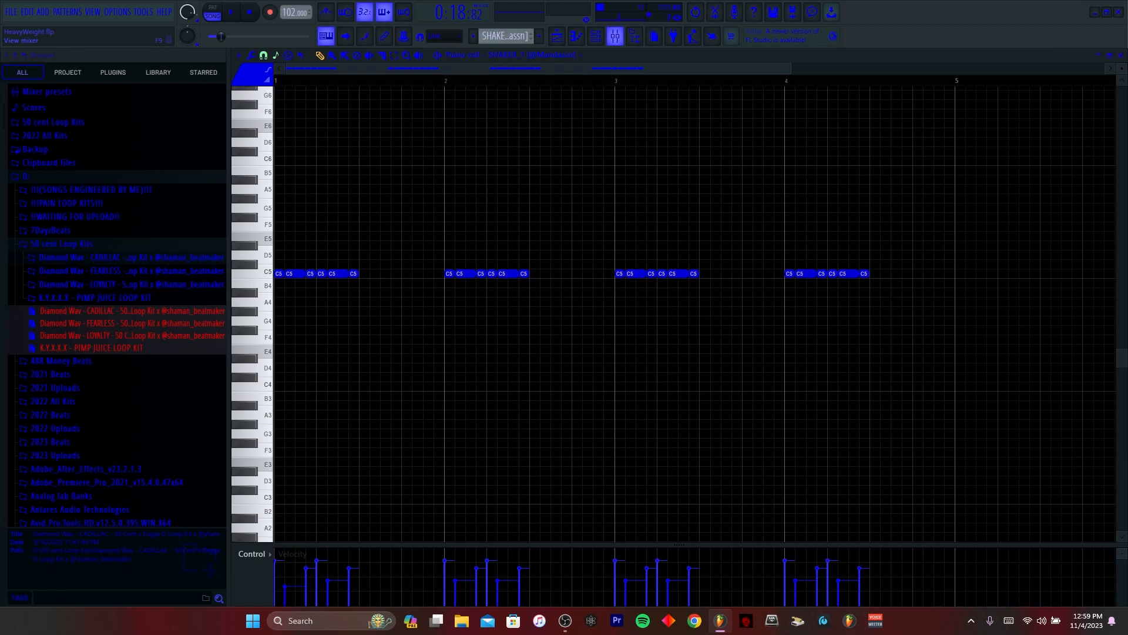
pyautogui.click(615, 36)
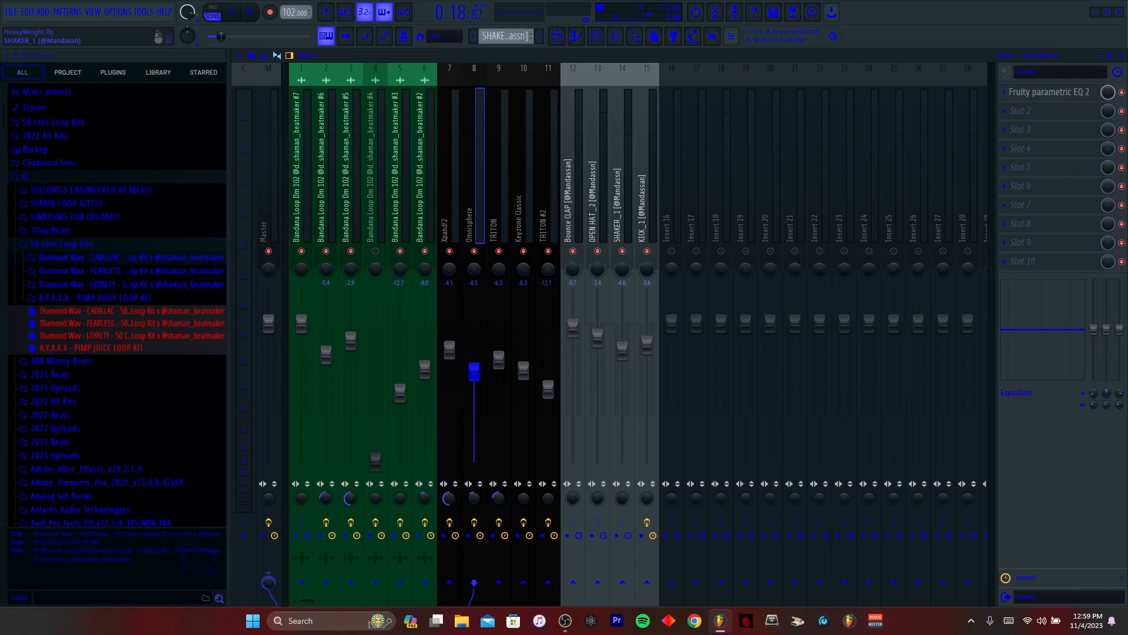
pyautogui.click(577, 36)
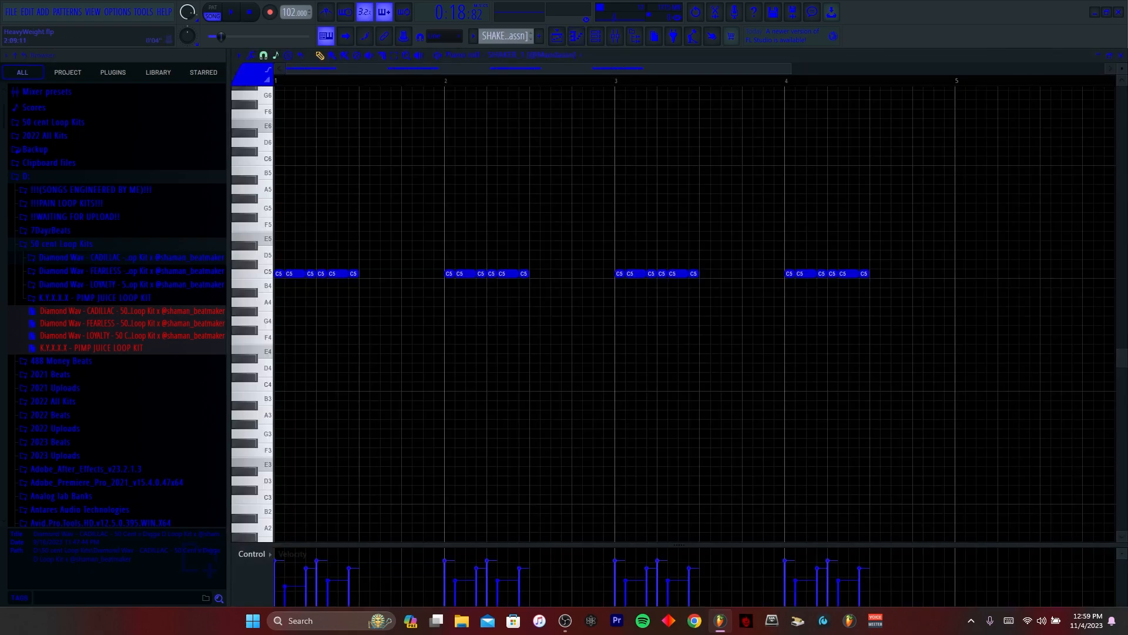
# Open the KICK_1 pattern's notes in the piano roll and view its steps in the channel rack
pyautogui.click(553, 54)
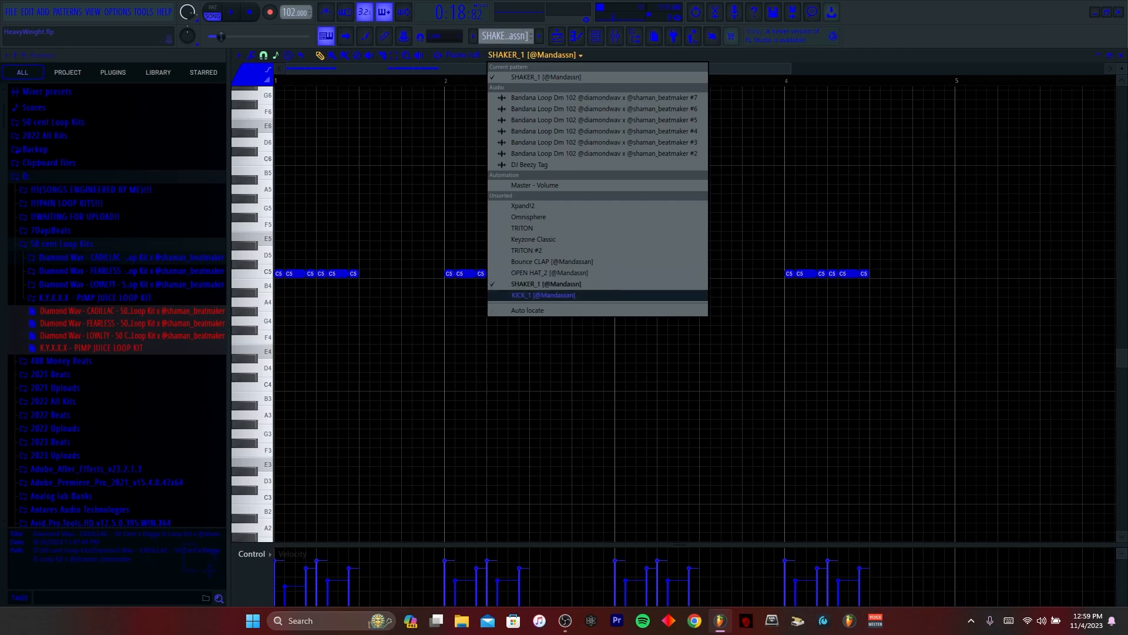
pyautogui.click(552, 287)
pyautogui.scroll(1, 506, 36)
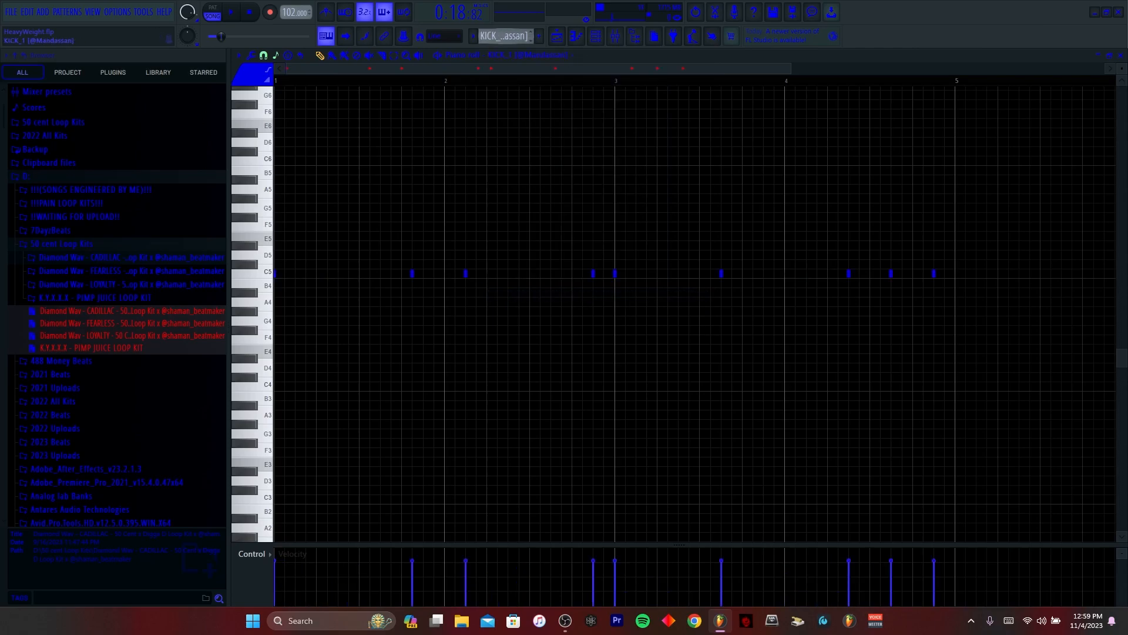
pyautogui.press('F6')
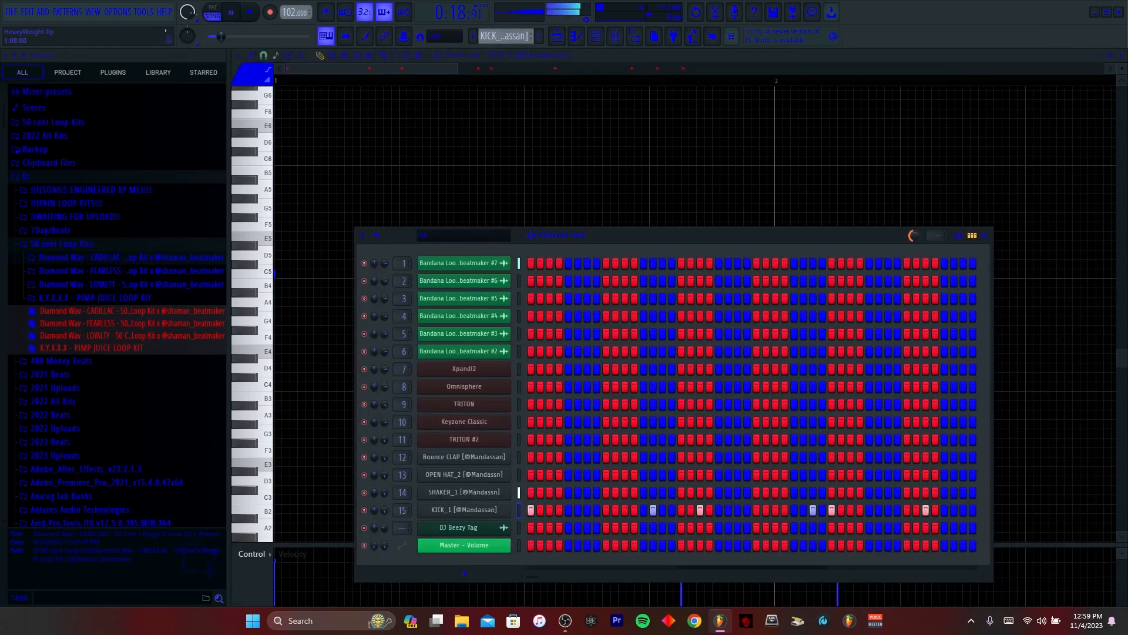
# Play the KICK_1 pattern by itself in pattern mode while viewing all four bars of its notes
pyautogui.press('space')
pyautogui.press('l')
pyautogui.press('space')
pyautogui.press('F6')
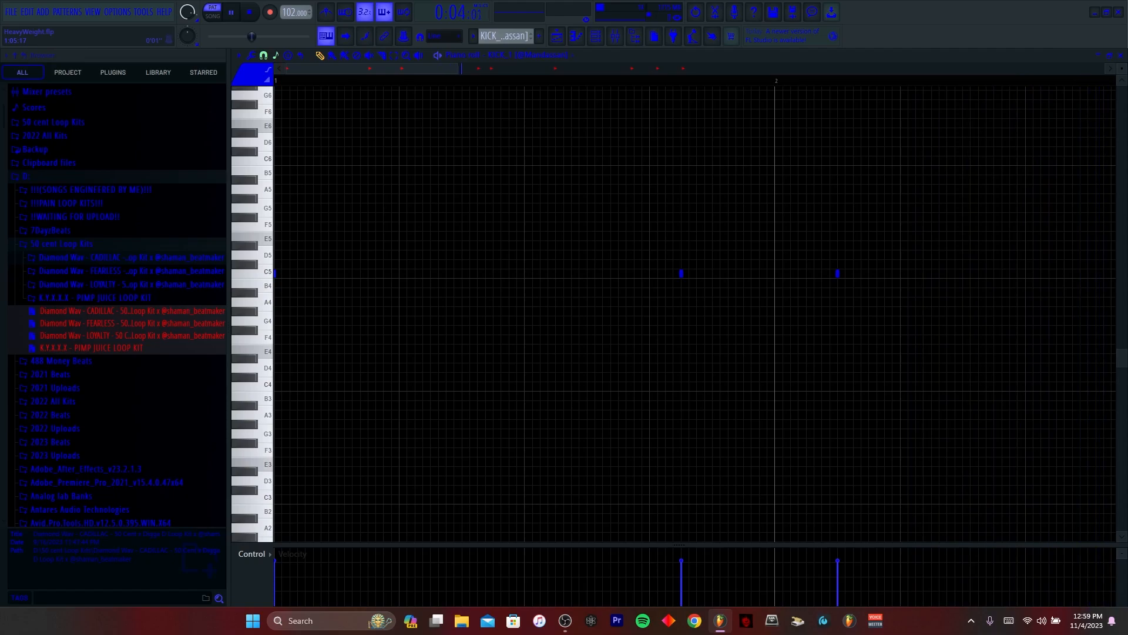
pyautogui.scroll(-5, 619, 349)
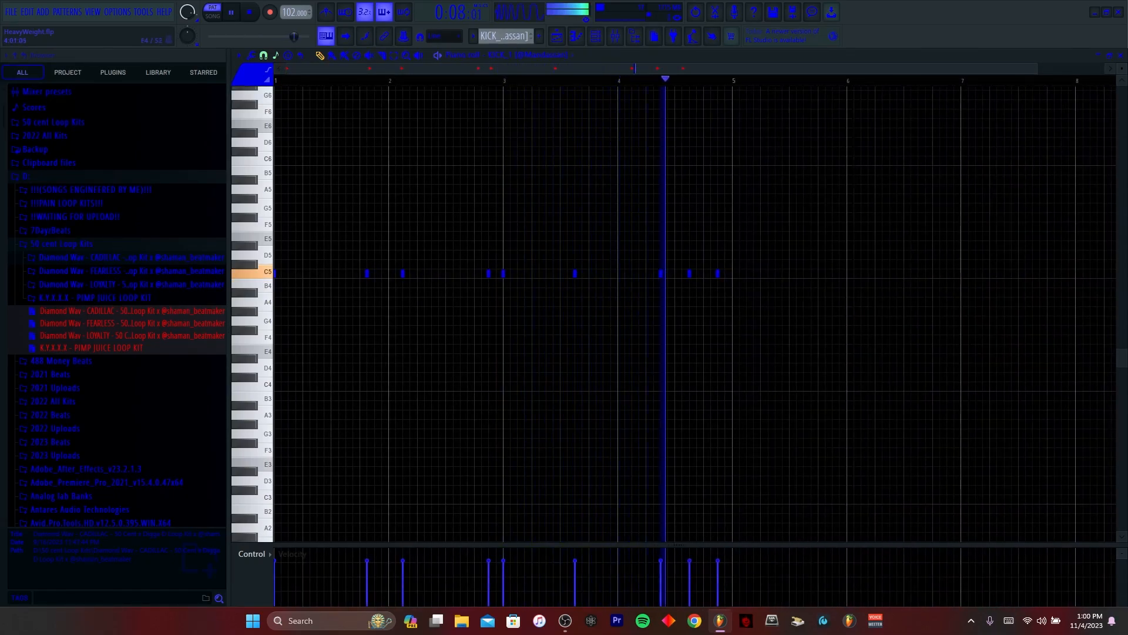
pyautogui.press('space')
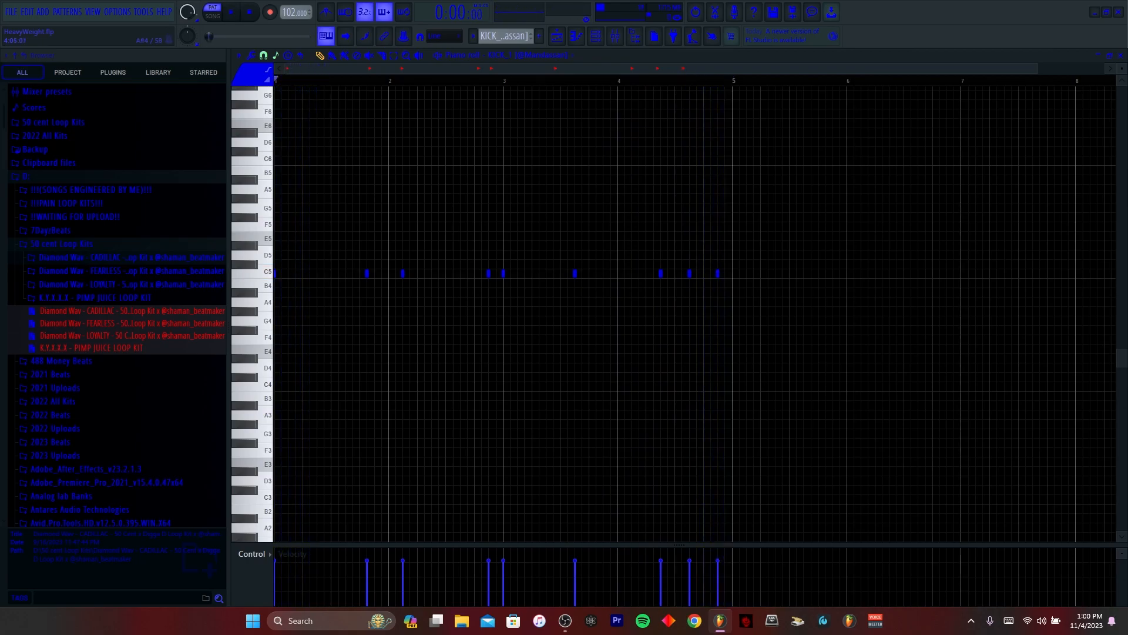
# Check the loop levels in the mixer and unmute every track in the playlist
pyautogui.click(614, 36)
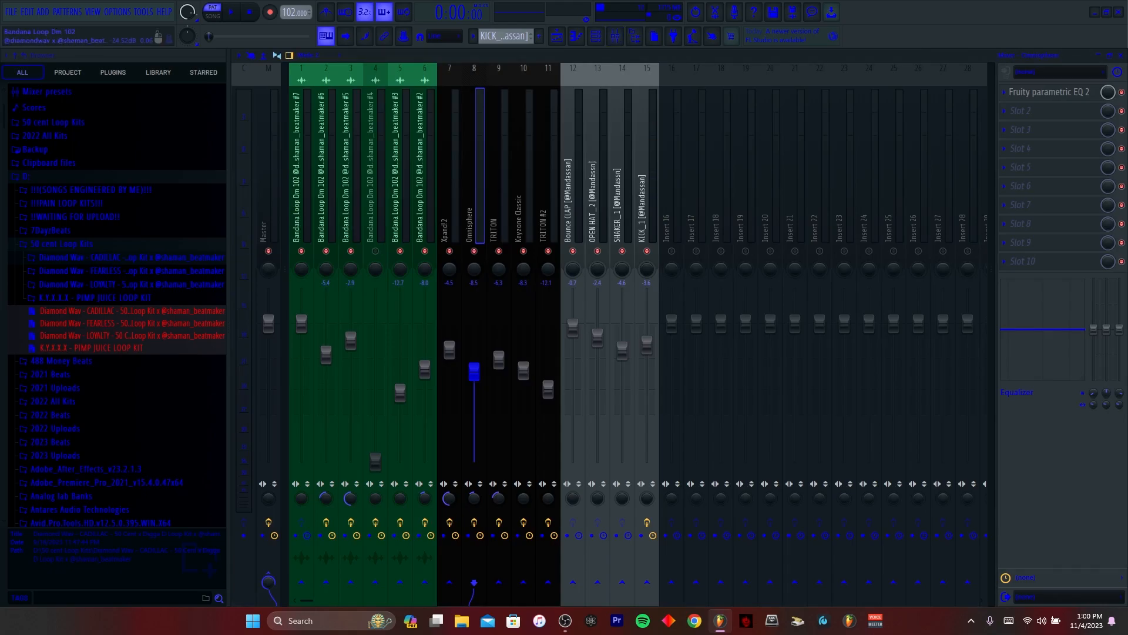
pyautogui.click(298, 170)
pyautogui.click(557, 35)
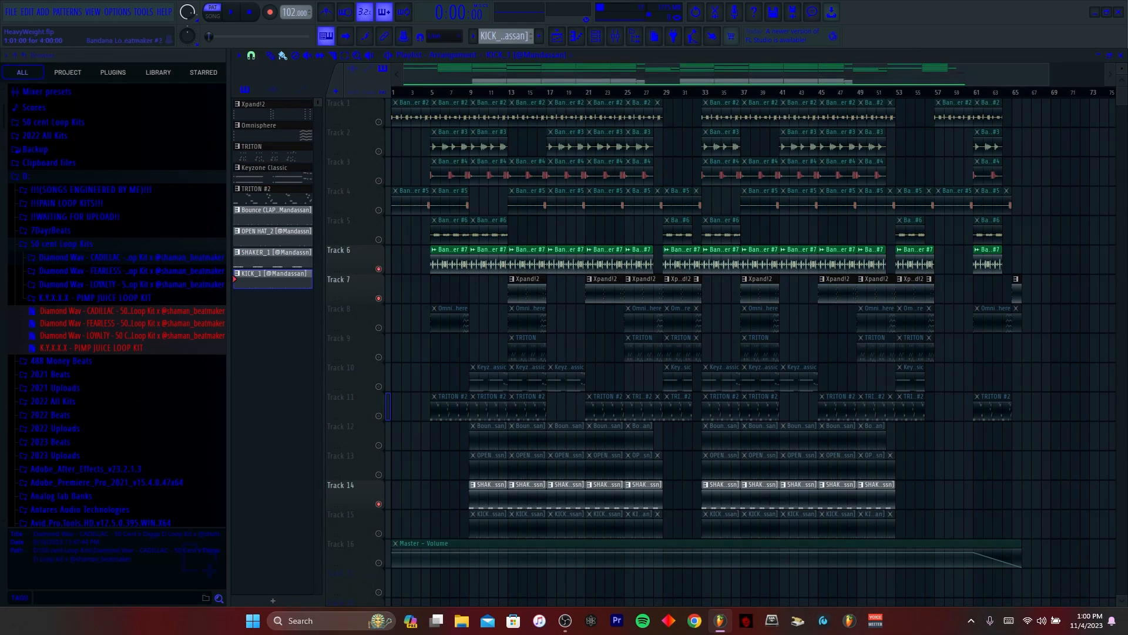
pyautogui.rightClick(378, 122)
pyautogui.rightClick(379, 122)
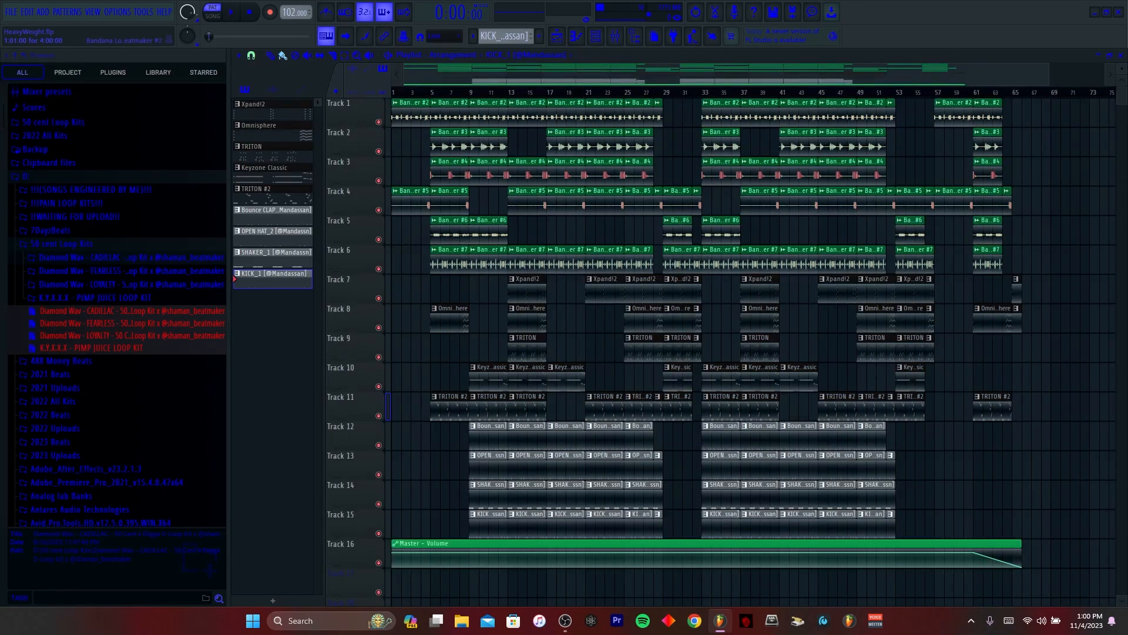
# Select bars 9 to 16 of the arrangement and play that section with all tracks sounding
pyautogui.click(470, 92)
pyautogui.moveTo(470, 92); pyautogui.dragTo(547, 92)
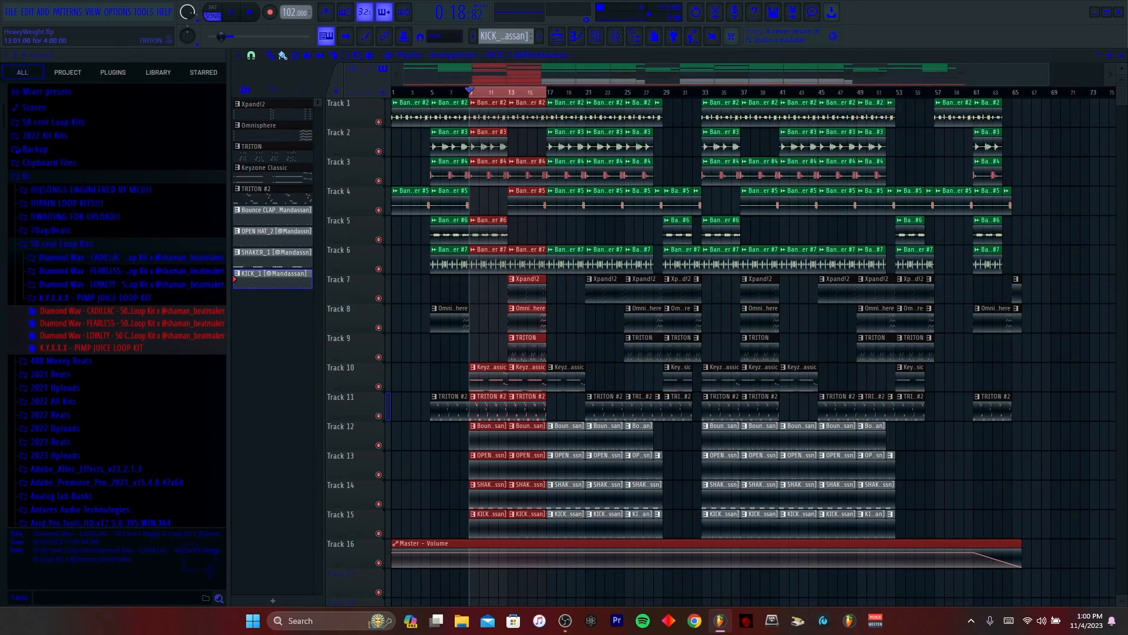
pyautogui.press('space')
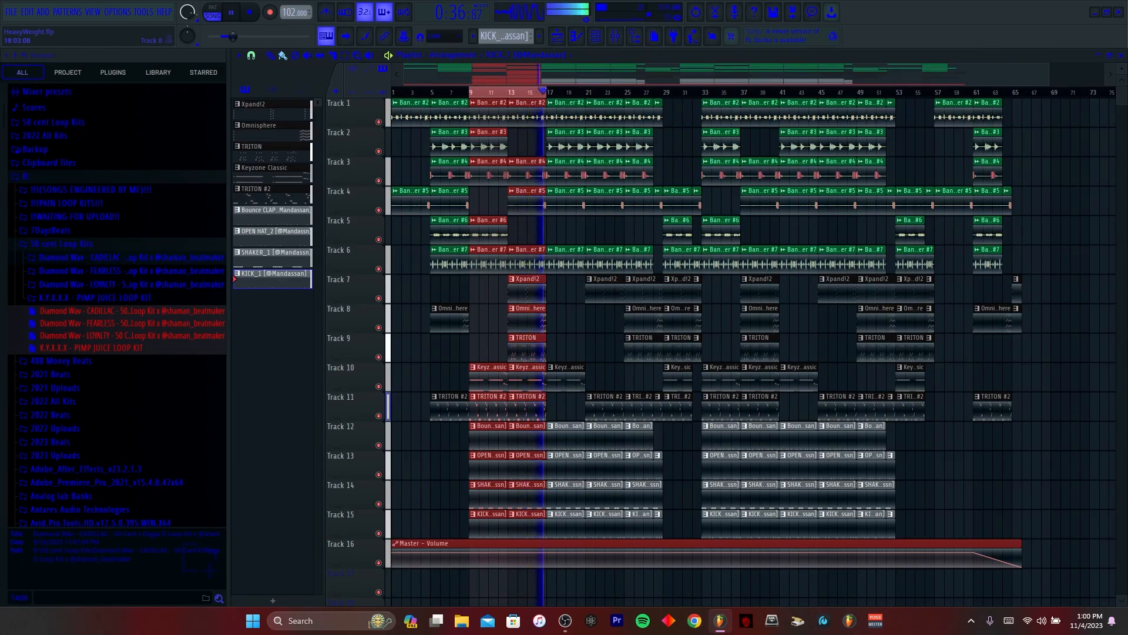
pyautogui.press('space')
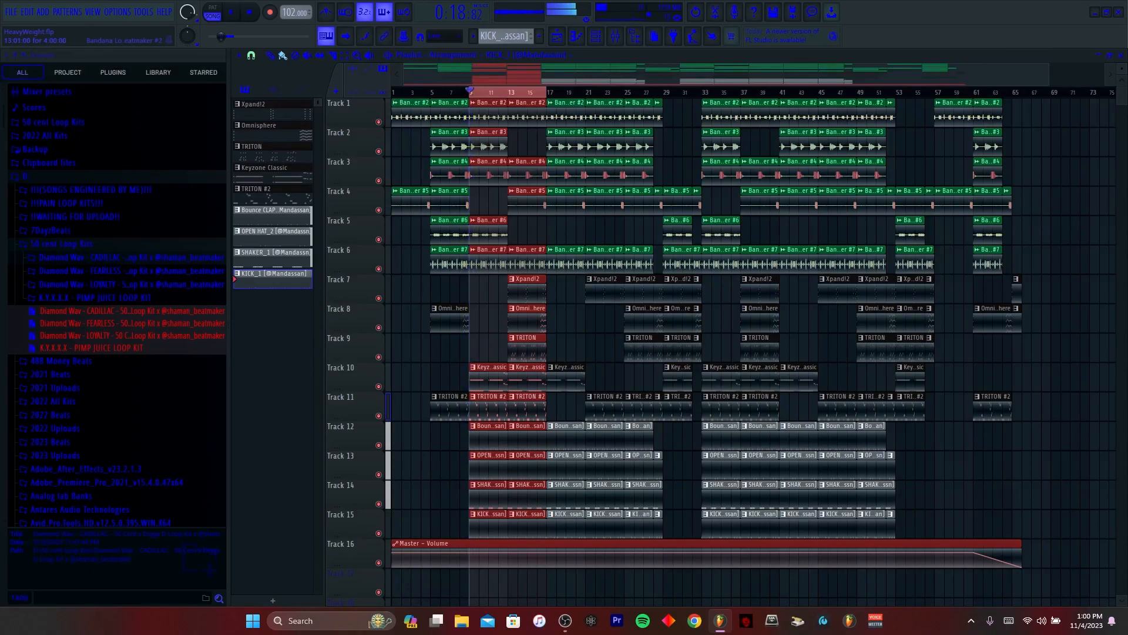
pyautogui.doubleClick(471, 93)
pyautogui.click(393, 92)
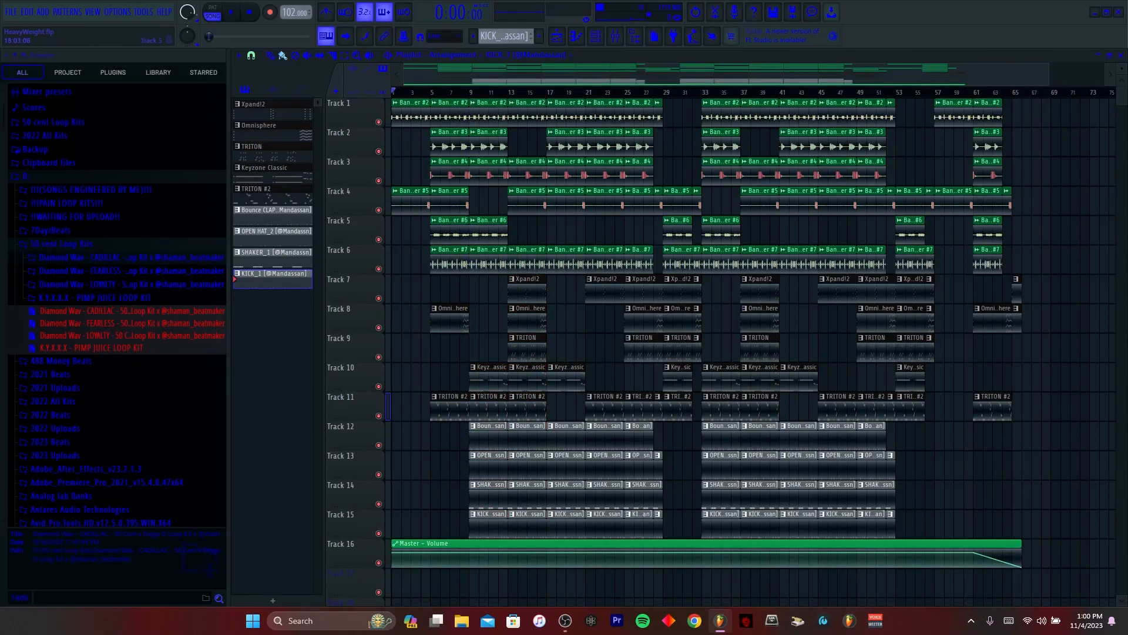
# On the soloed #6 loop, deepen EQ band 4's cut, shift band 5's reduced boost slightly higher in frequency, and review the ValhallaVintageVerb settings
pyautogui.click(615, 36)
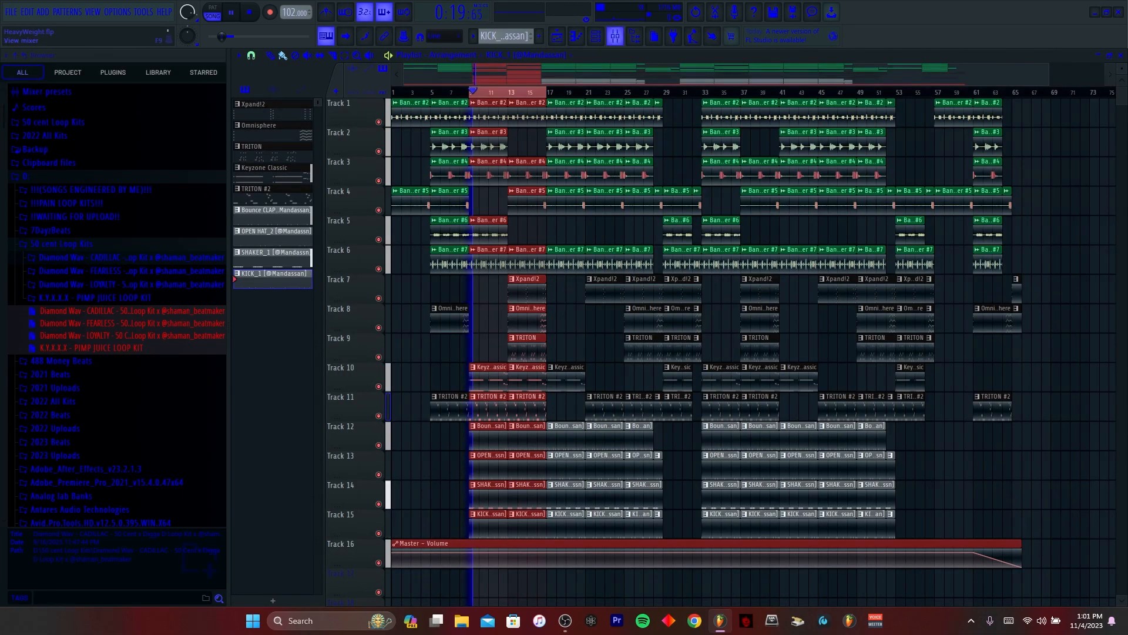
pyautogui.press('F9')
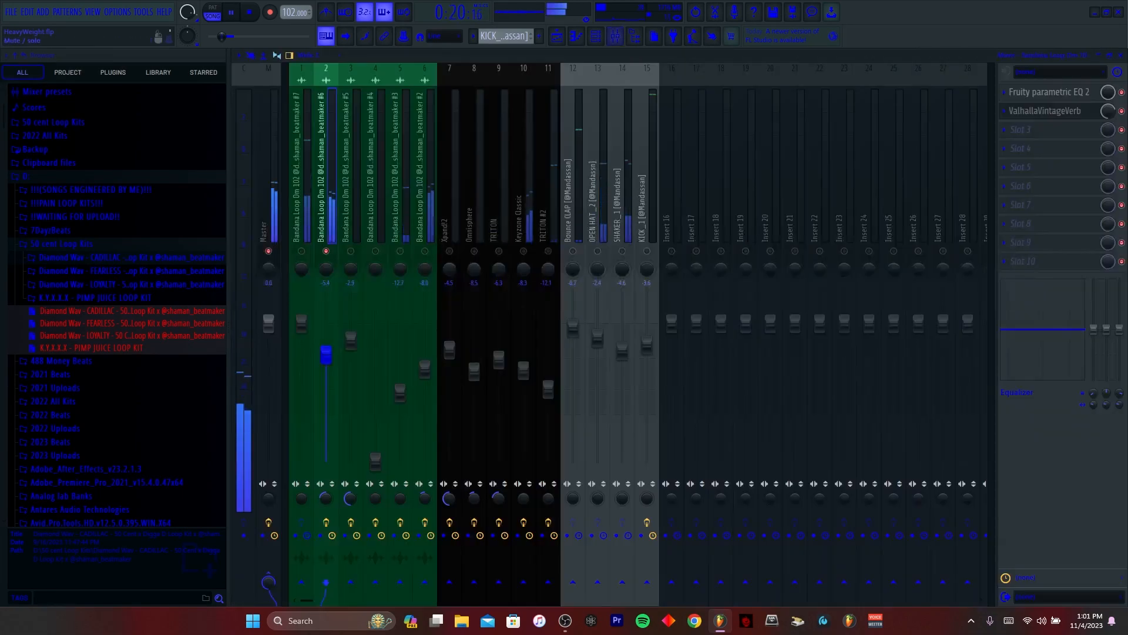
pyautogui.click(1049, 92)
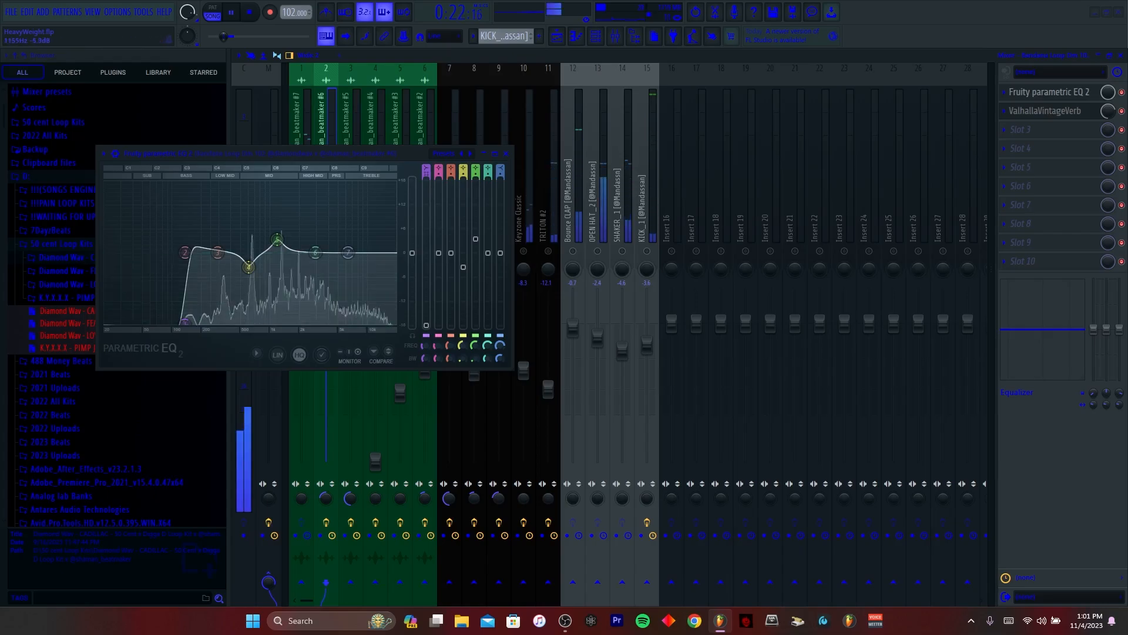
pyautogui.moveTo(249, 267); pyautogui.dragTo(253, 276)
pyautogui.moveTo(278, 239); pyautogui.dragTo(288, 242)
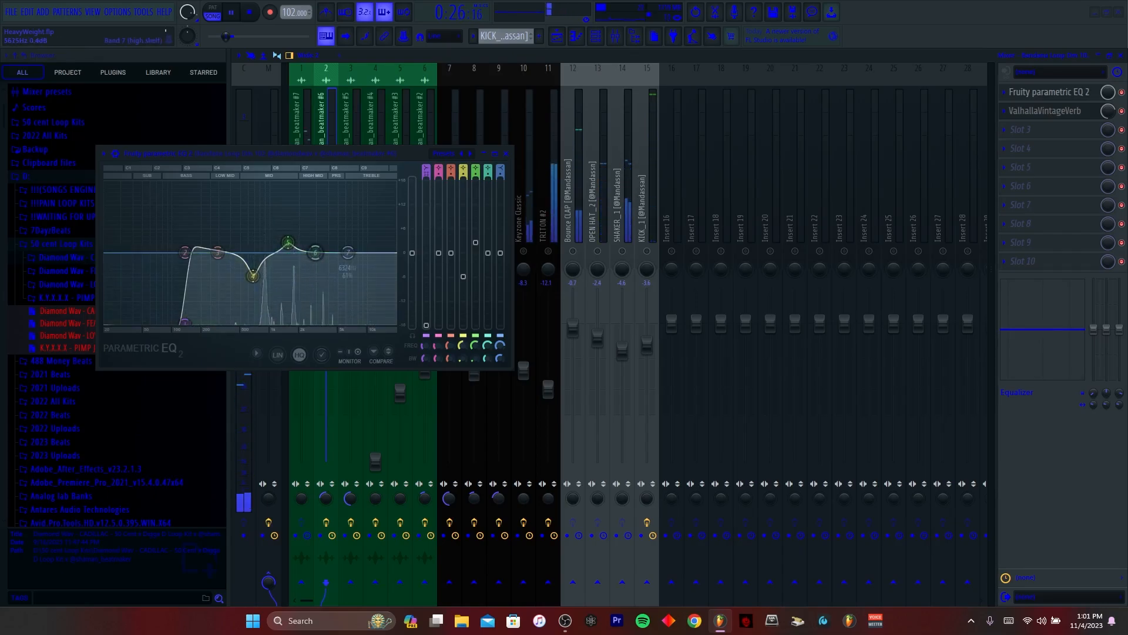
pyautogui.click(506, 153)
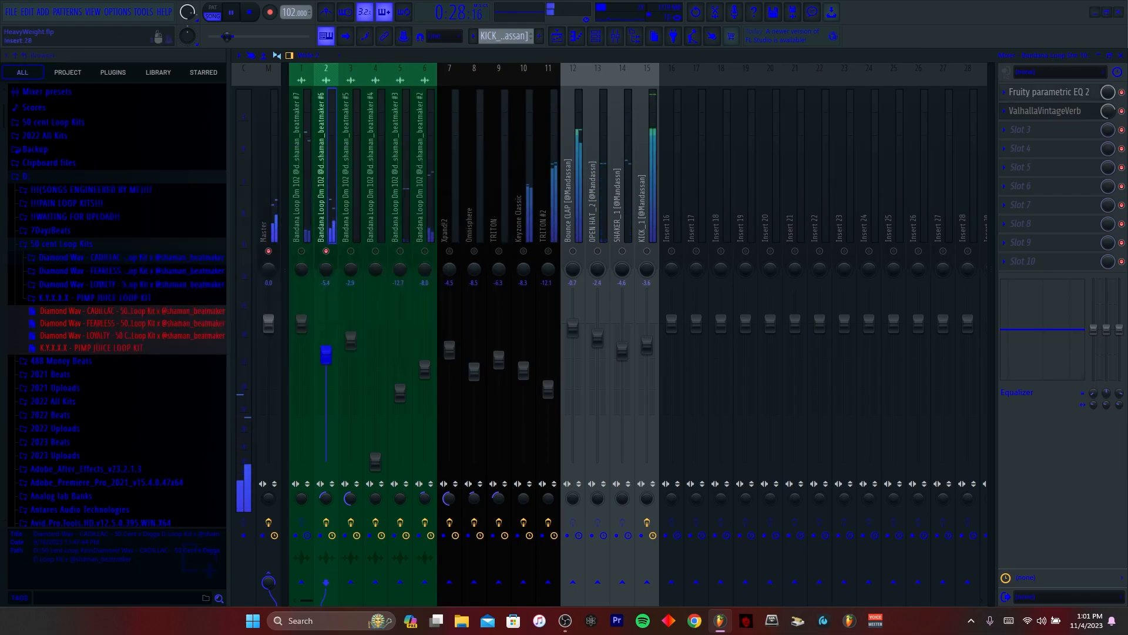
pyautogui.click(1046, 110)
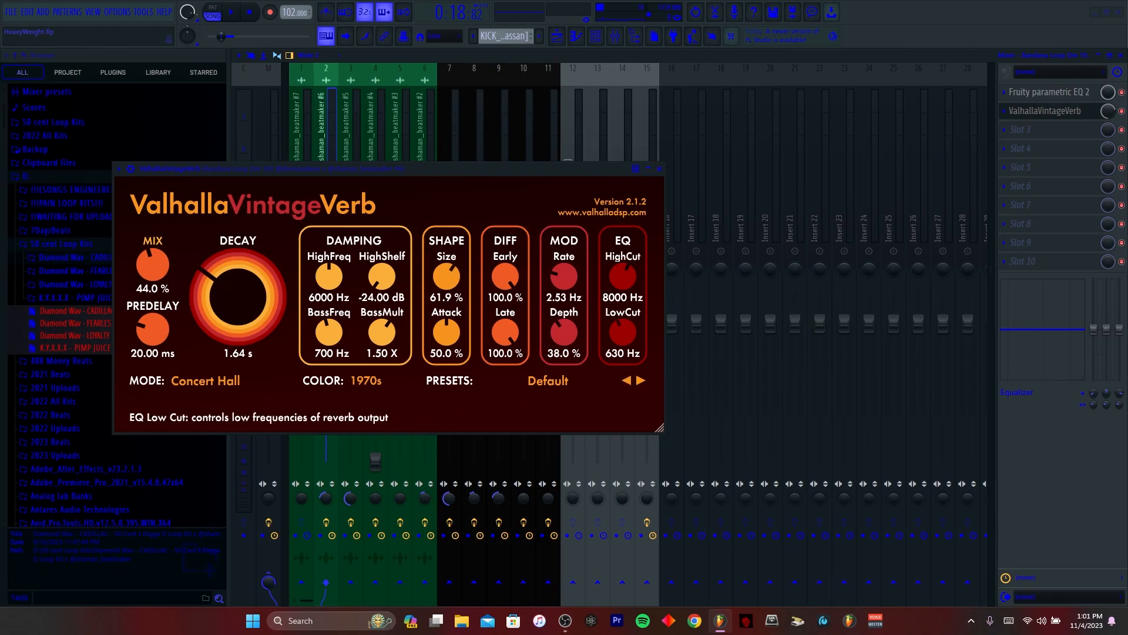
pyautogui.click(659, 168)
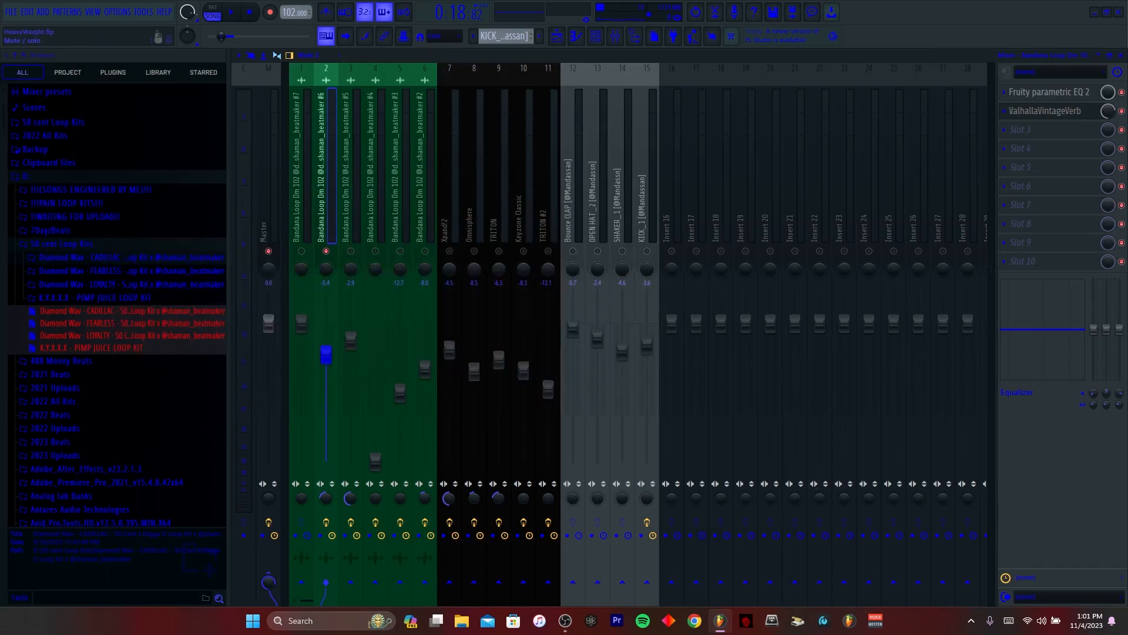
# Solo the #5 loop on mixer track 3 and audition it in the playlist from around bar 8
pyautogui.click(351, 251)
pyautogui.click(349, 194)
pyautogui.press('space')
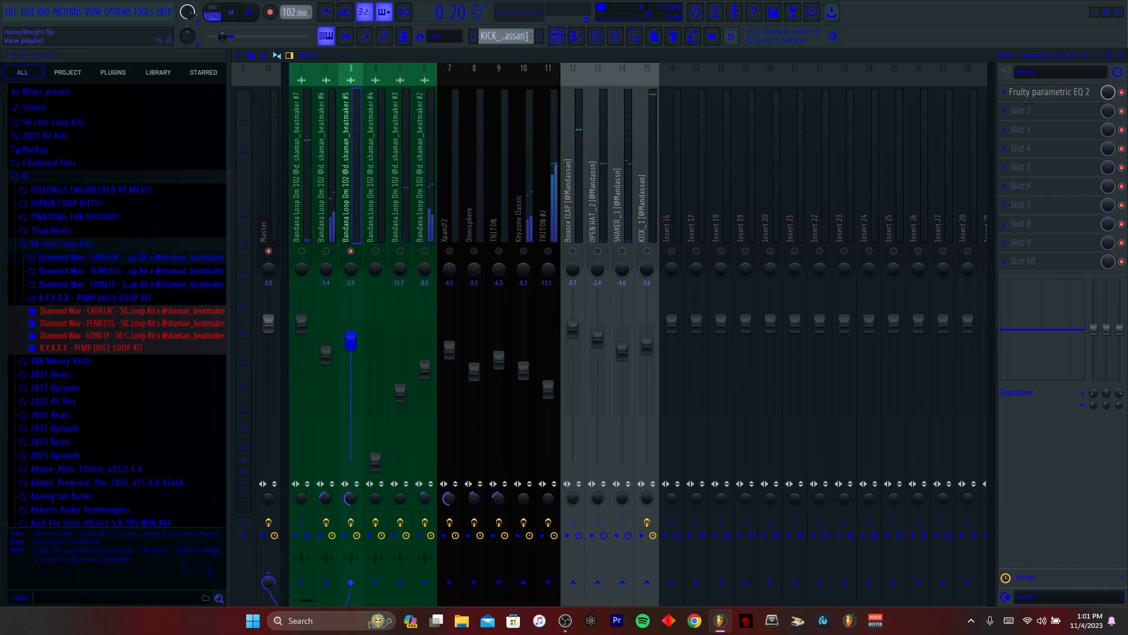
pyautogui.click(557, 36)
pyautogui.press('space')
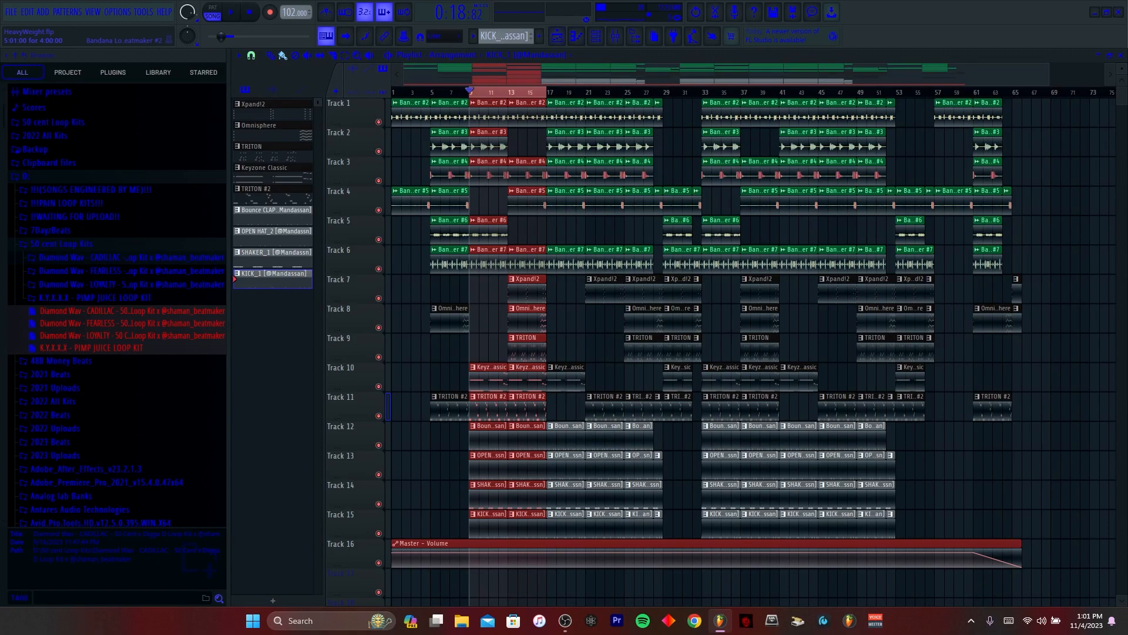
pyautogui.press('space')
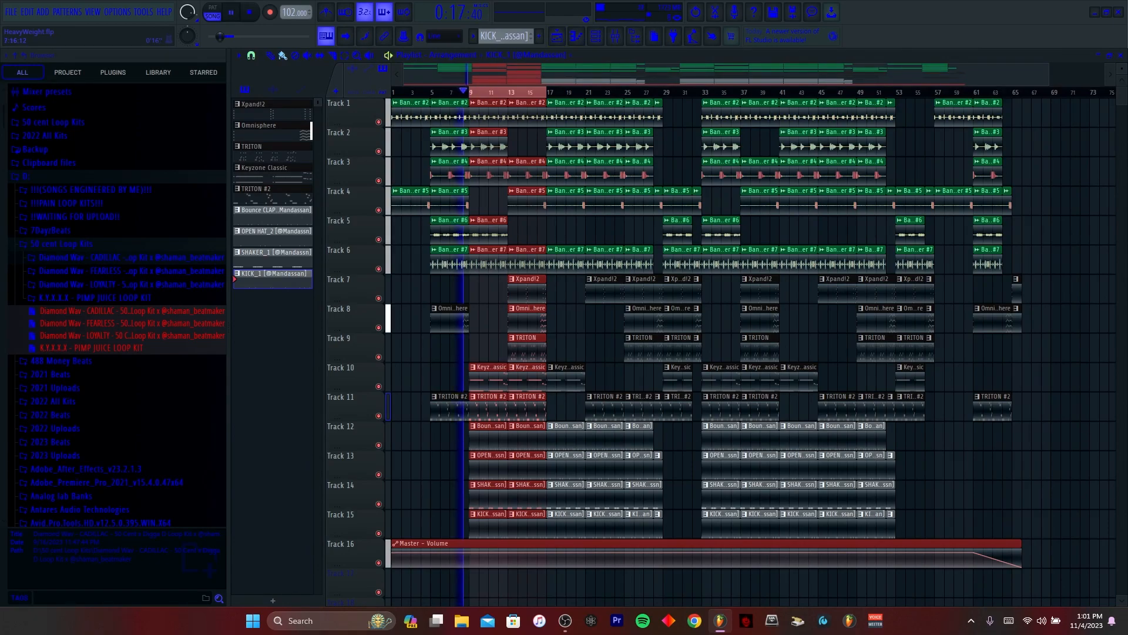
pyautogui.press('space')
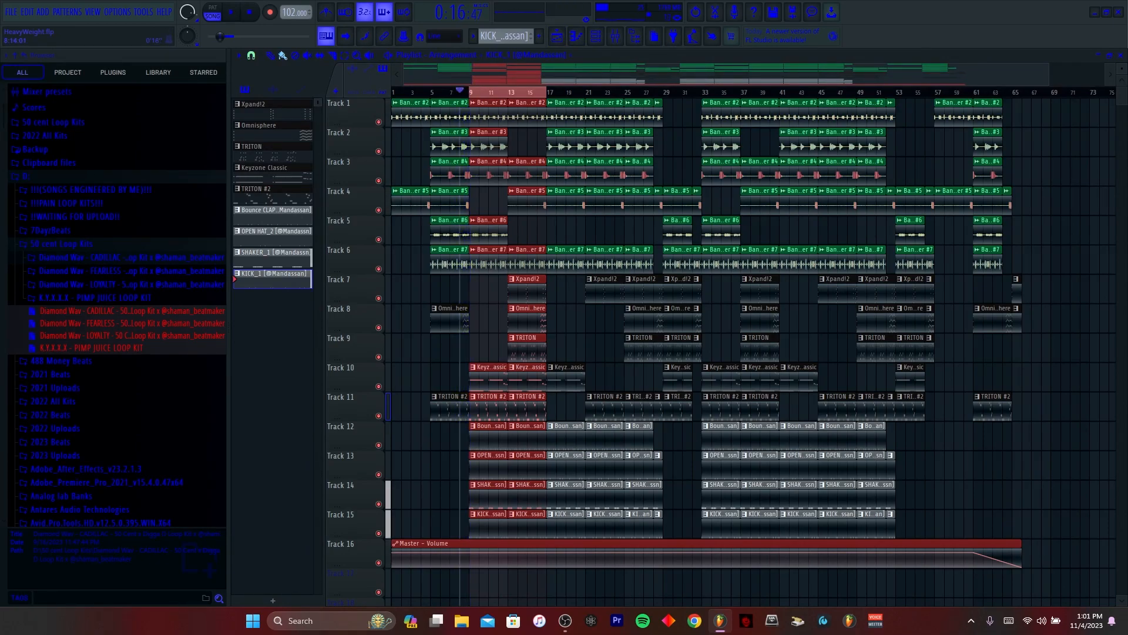
# Solo the #3 loop on mixer track 5, audition it while reviewing its Fruity Parametric EQ 2, and lower its volume to -13.1 dB
pyautogui.press('F9')
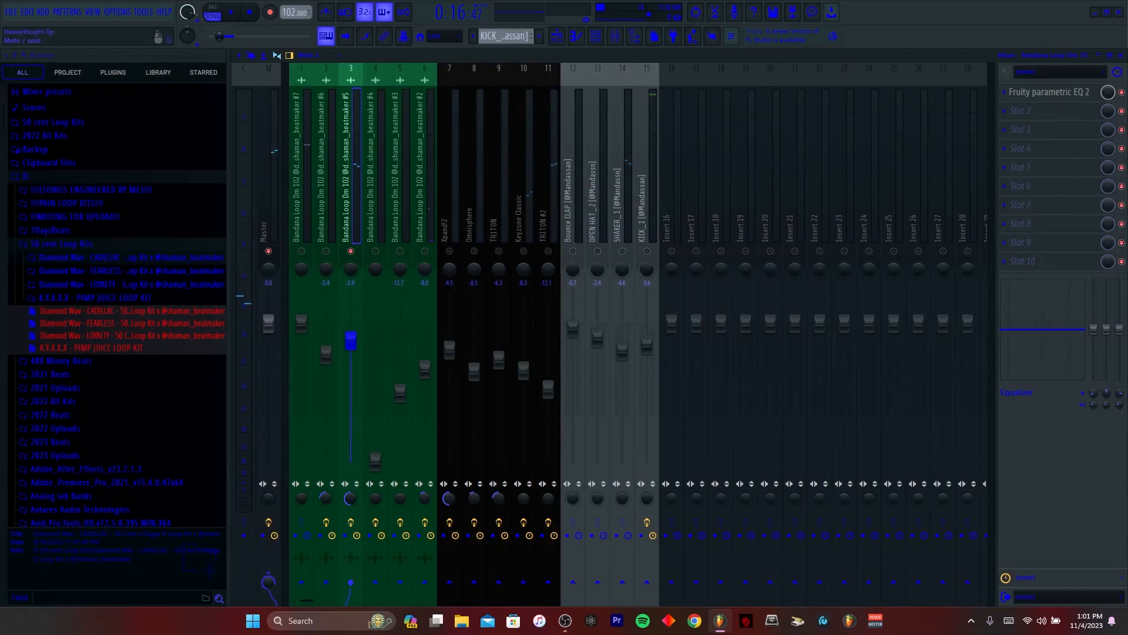
pyautogui.click(376, 461)
pyautogui.click(400, 393)
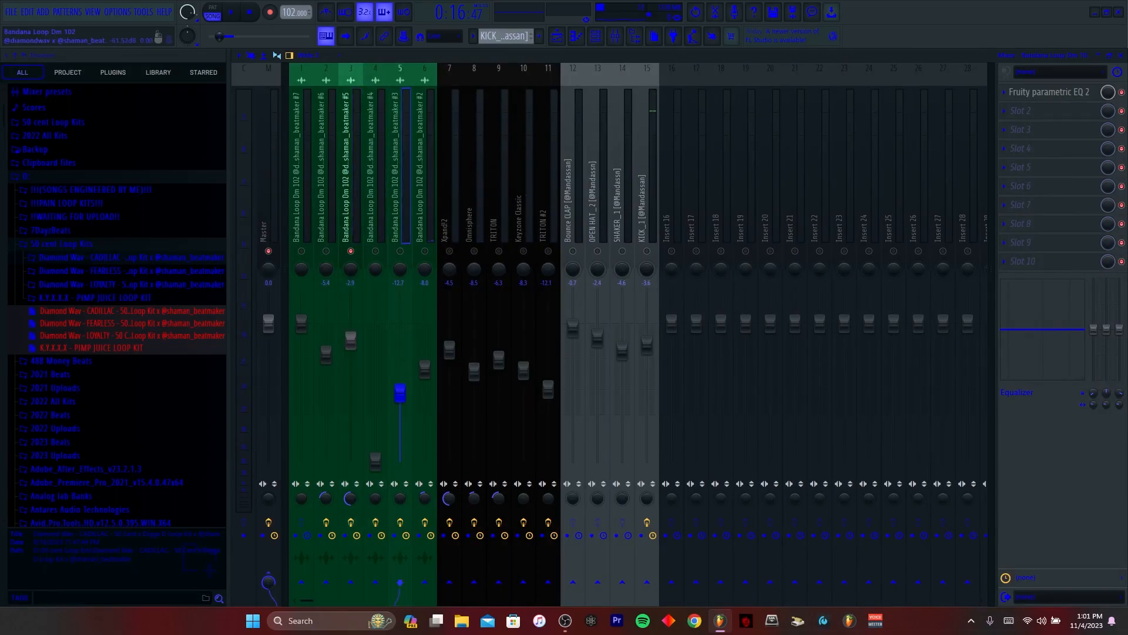
pyautogui.click(400, 251)
pyautogui.press('space')
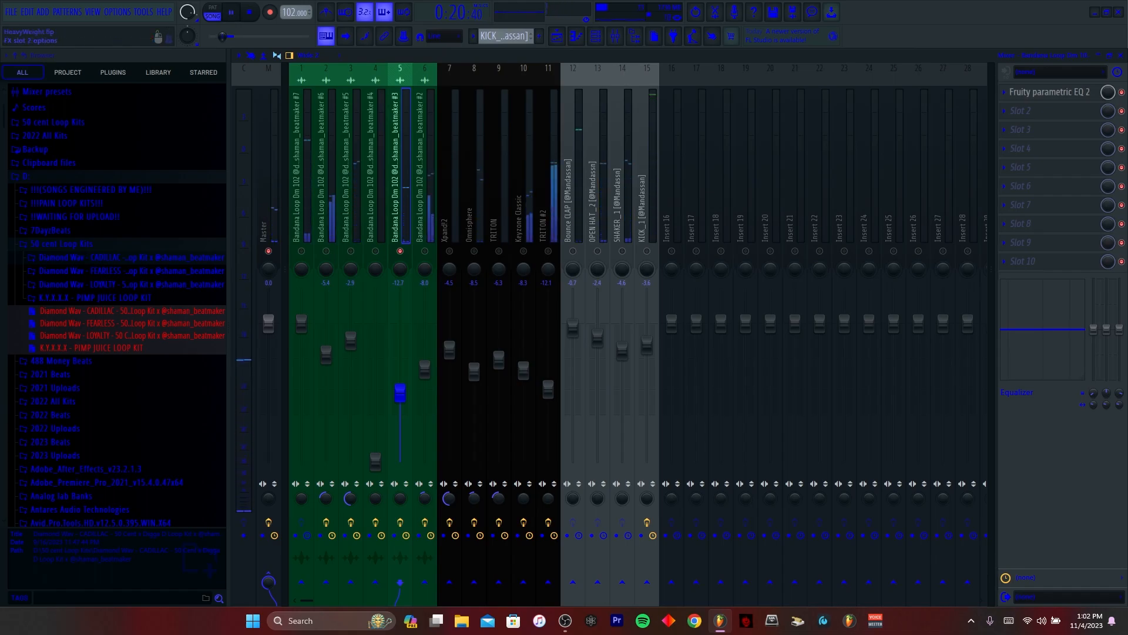
pyautogui.click(1049, 92)
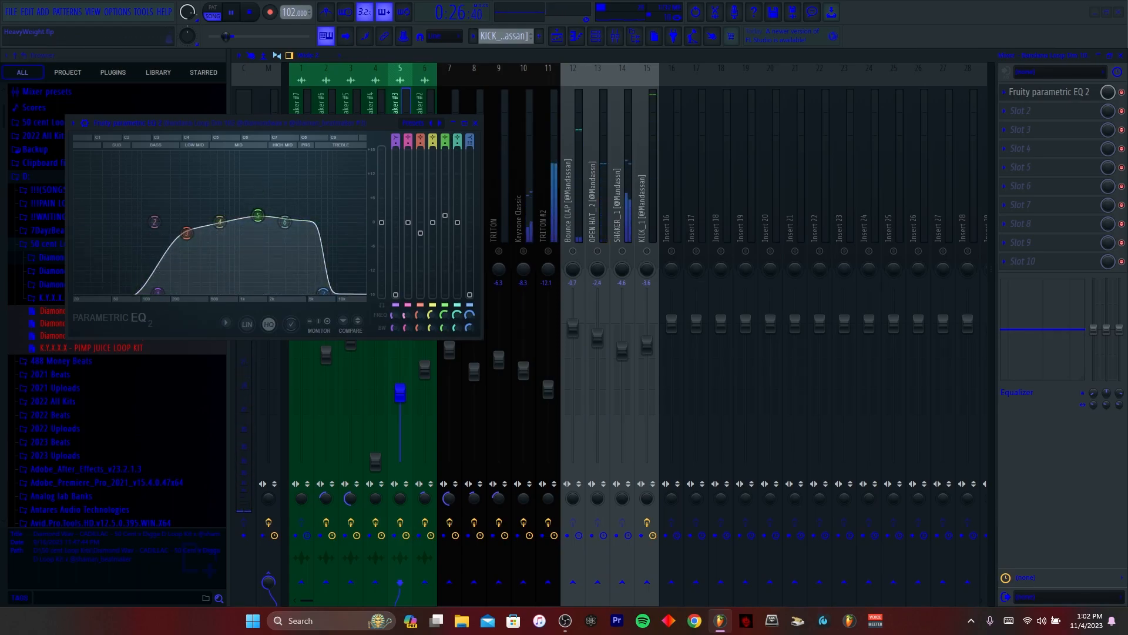
pyautogui.click(475, 123)
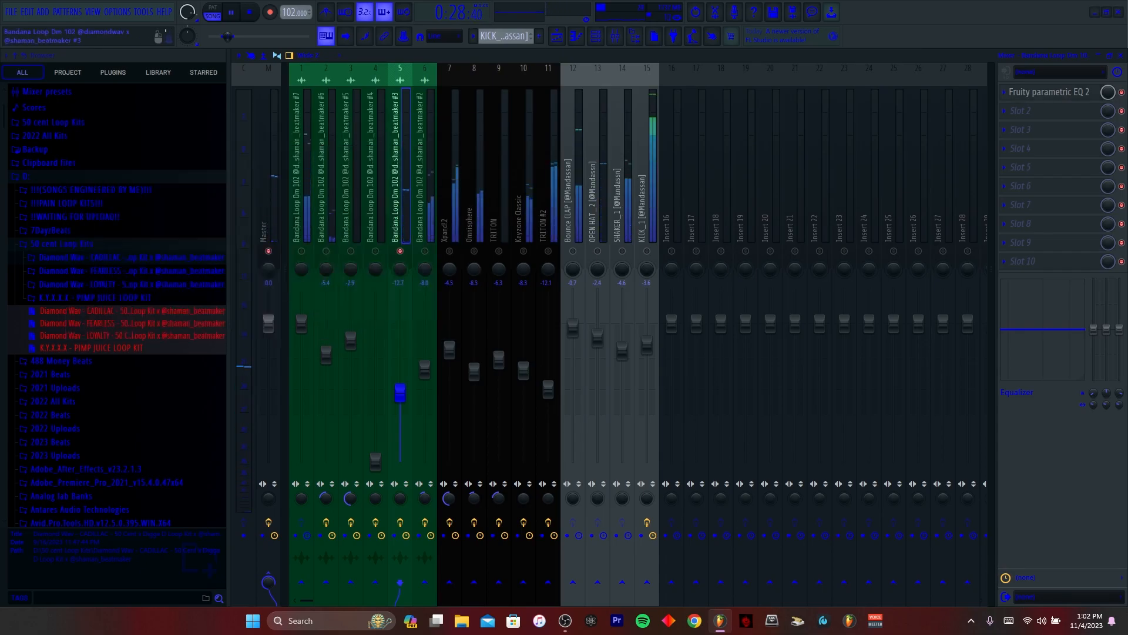
pyautogui.press('space')
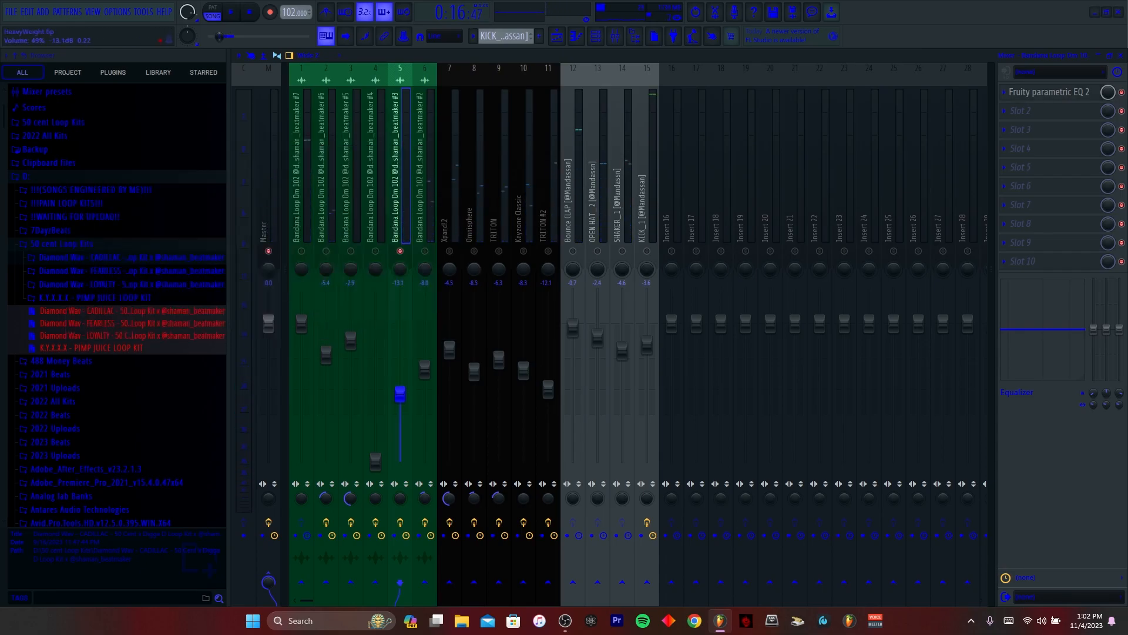
# Solo the #2 loop on mixer track 6, review its EQ and ValhallaVintageVerb settings, and audition the processed sound
pyautogui.rightClick(425, 251)
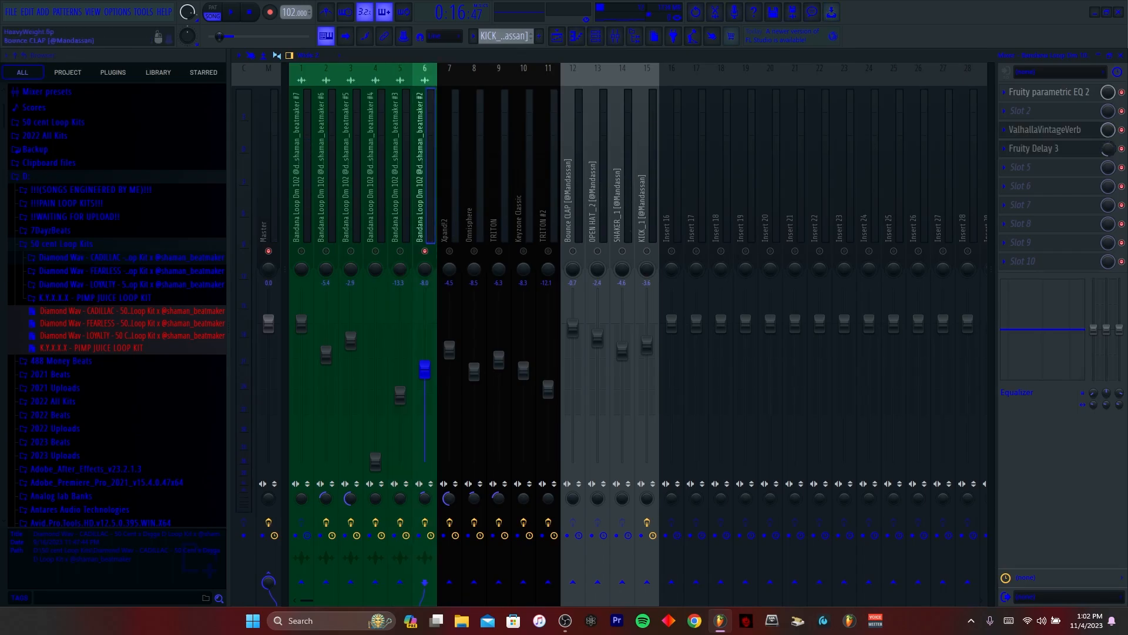
pyautogui.click(1050, 92)
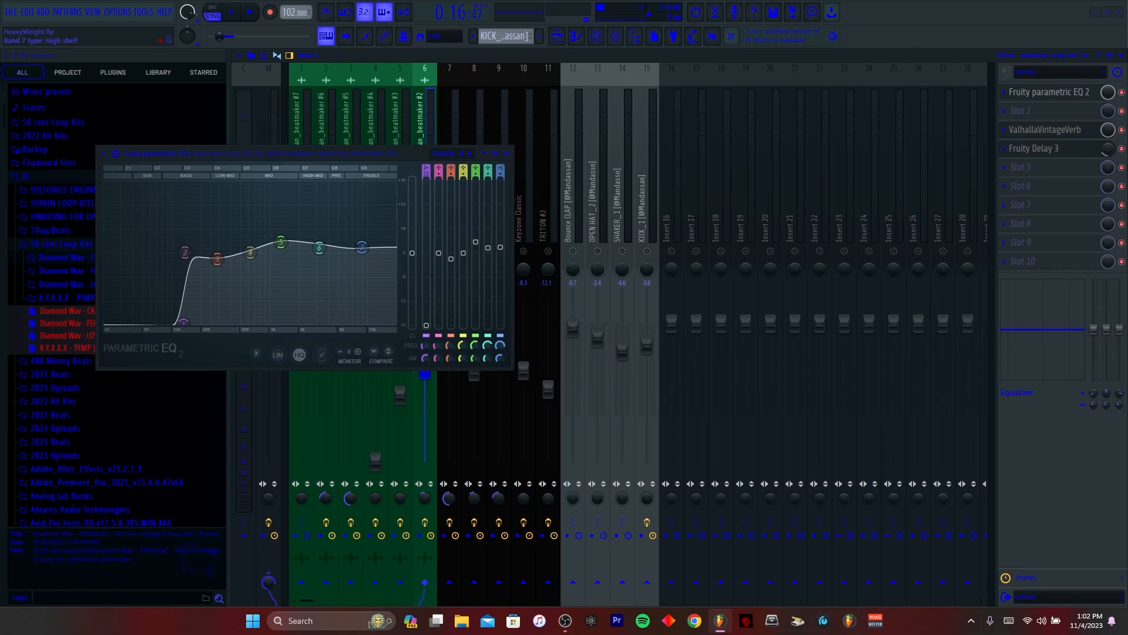
pyautogui.click(506, 153)
pyautogui.click(1044, 129)
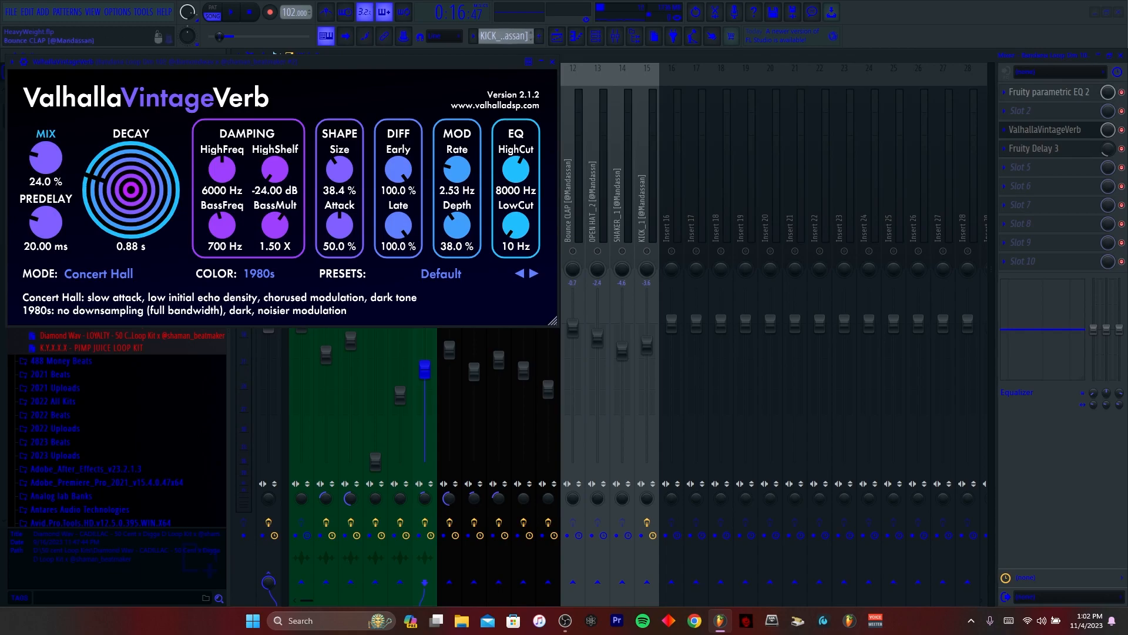
pyautogui.click(553, 62)
pyautogui.press('space')
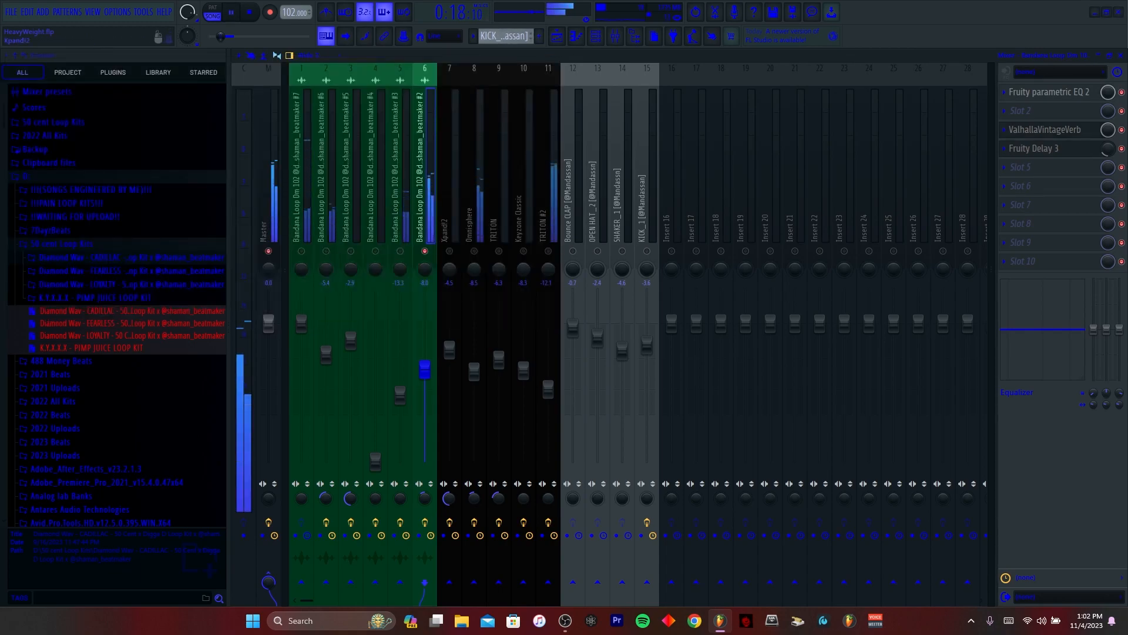
pyautogui.press('space')
pyautogui.press('space')
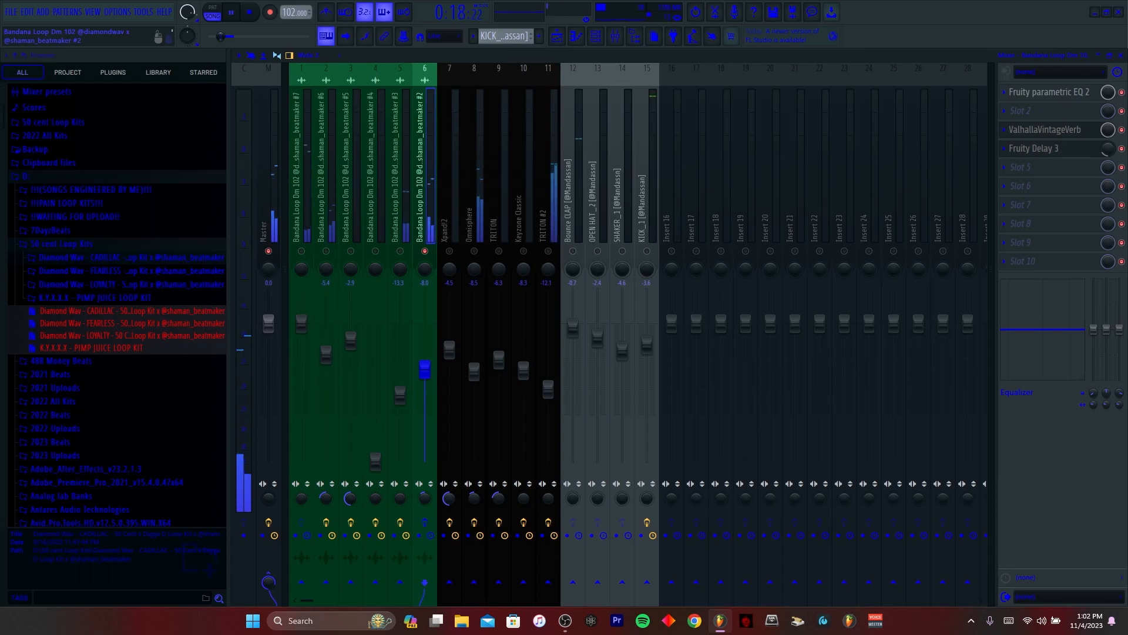
# Stop playback, re-enable the effects on the #2 loop's track, and solo Xpand!2 on mixer track 7 for audition
pyautogui.press('space')
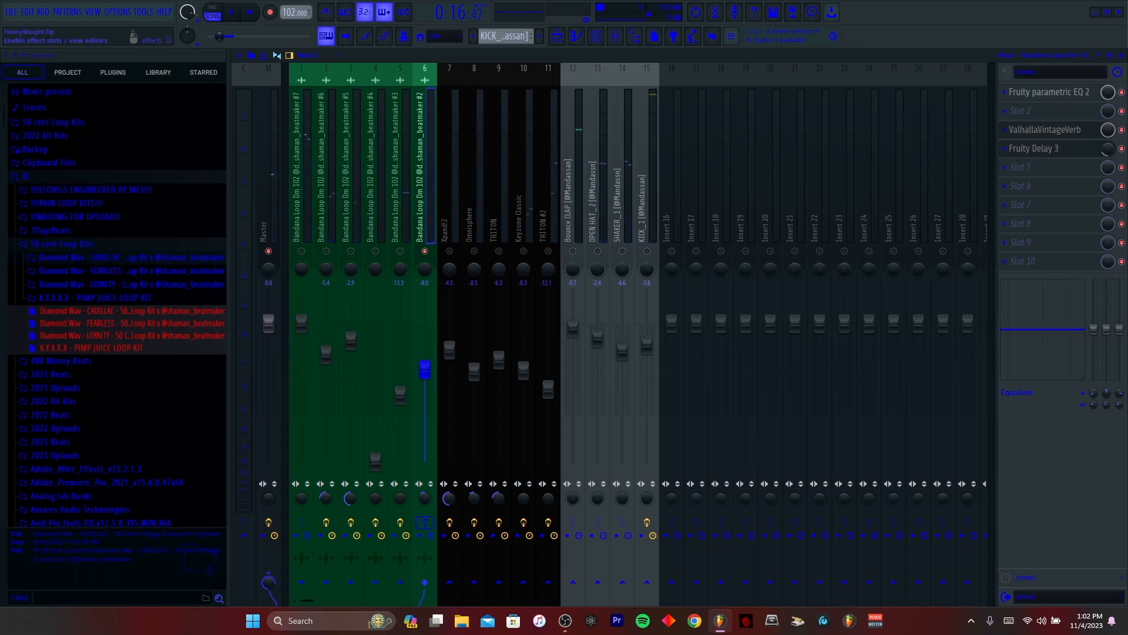
pyautogui.click(424, 521)
pyautogui.click(449, 350)
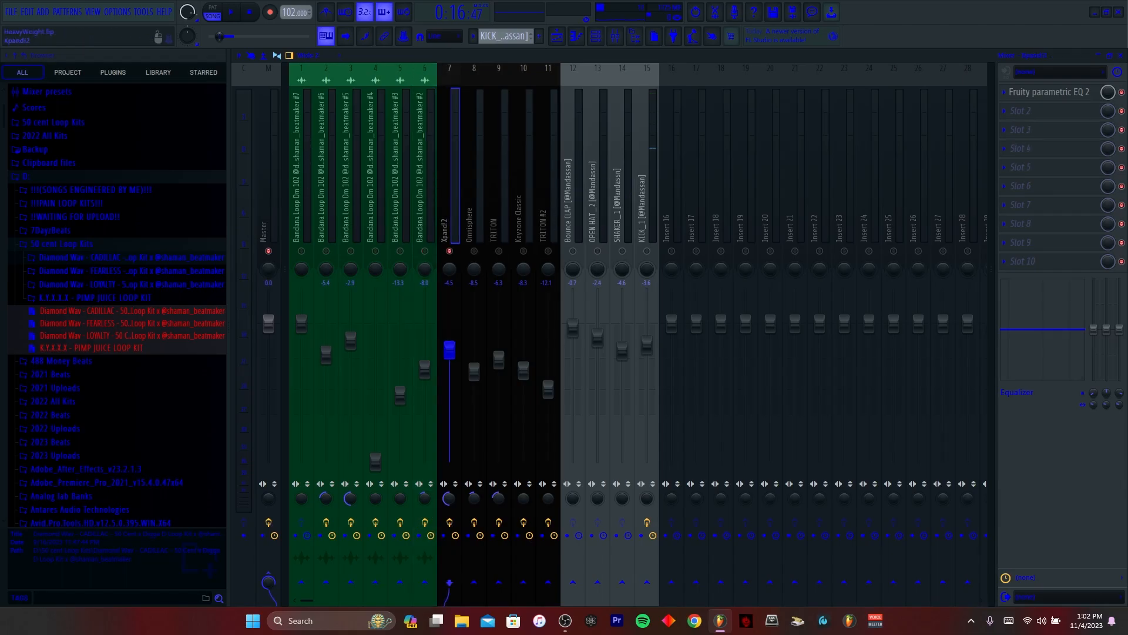
pyautogui.press('F5')
pyautogui.press('space')
pyautogui.press('F9')
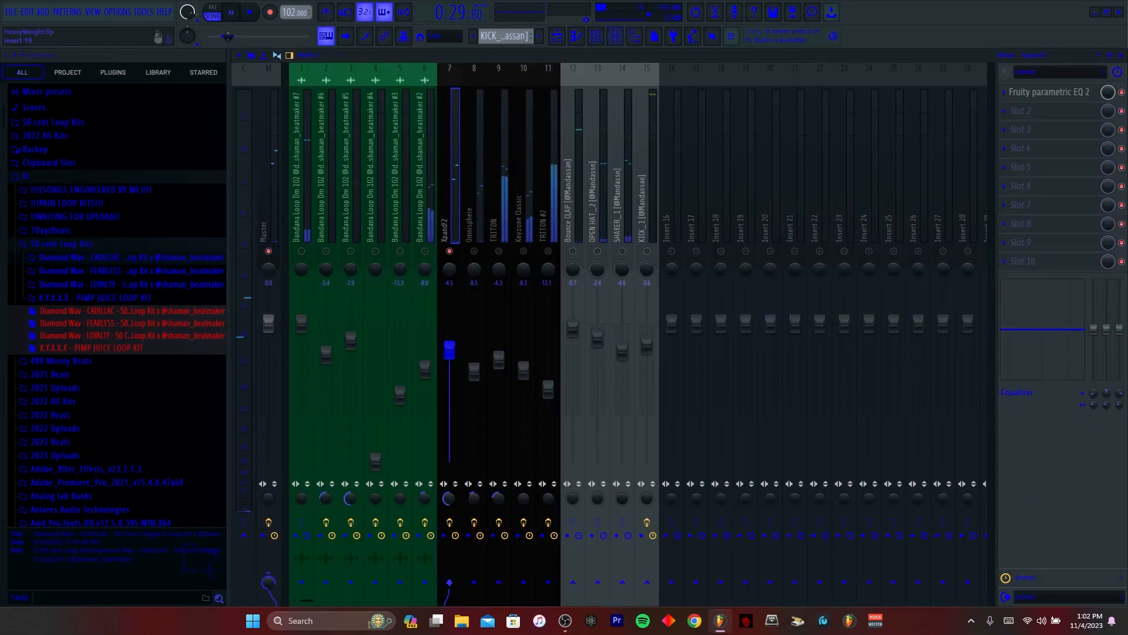
# Review the Fruity Parametric EQ 2 curve on the Xpand!2 track and audition the soloed sound
pyautogui.click(1049, 92)
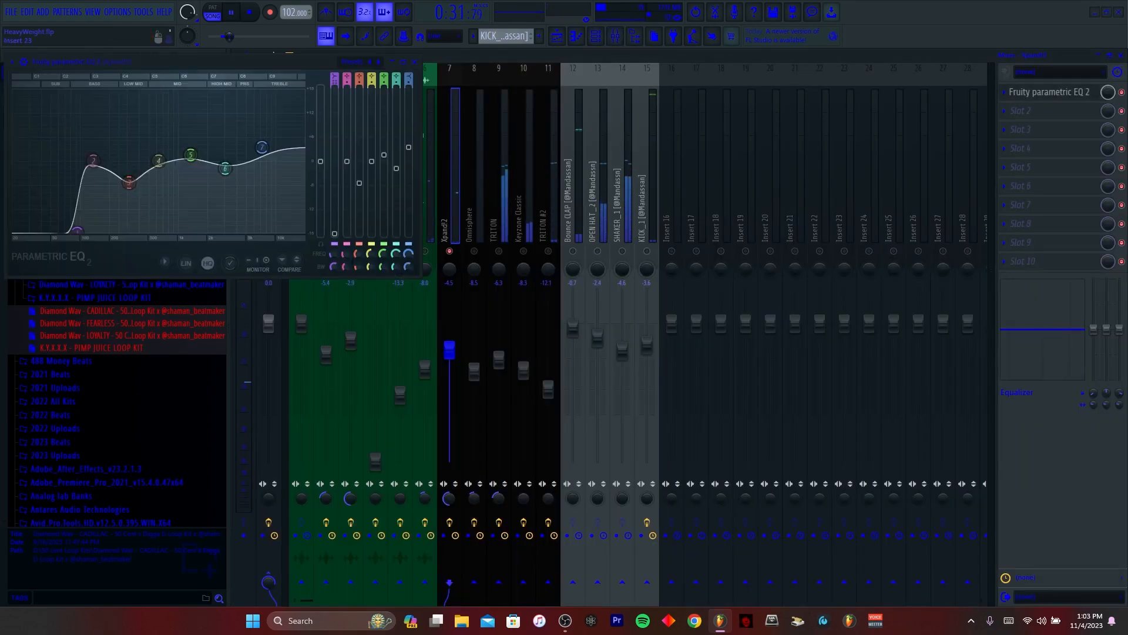
pyautogui.moveTo(225, 169); pyautogui.dragTo(262, 146)
pyautogui.click(415, 61)
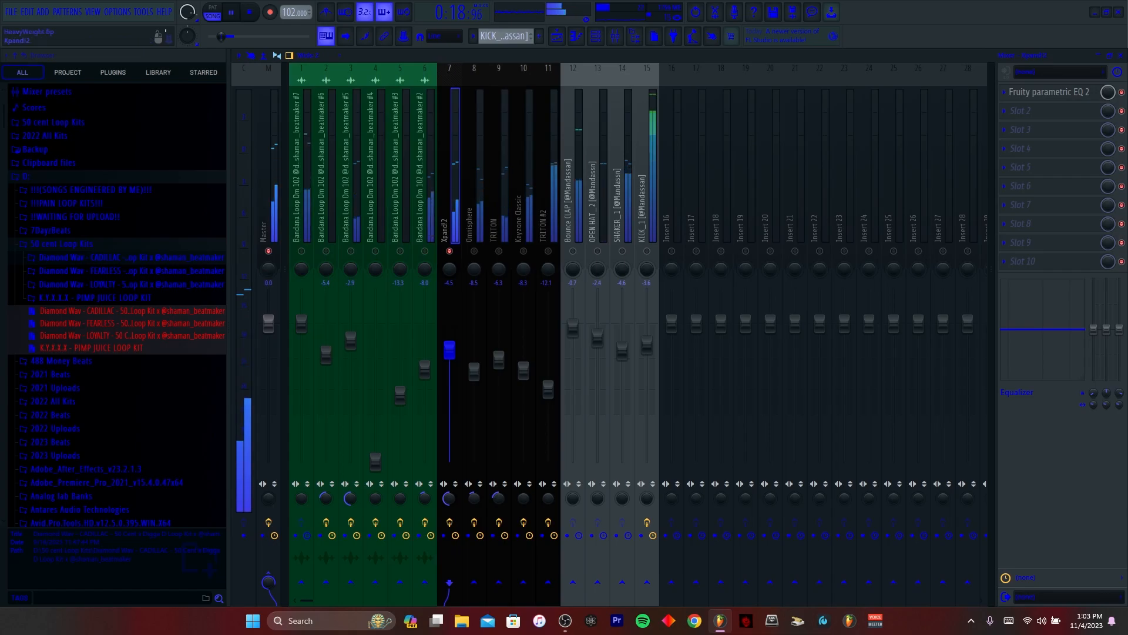
pyautogui.press('space')
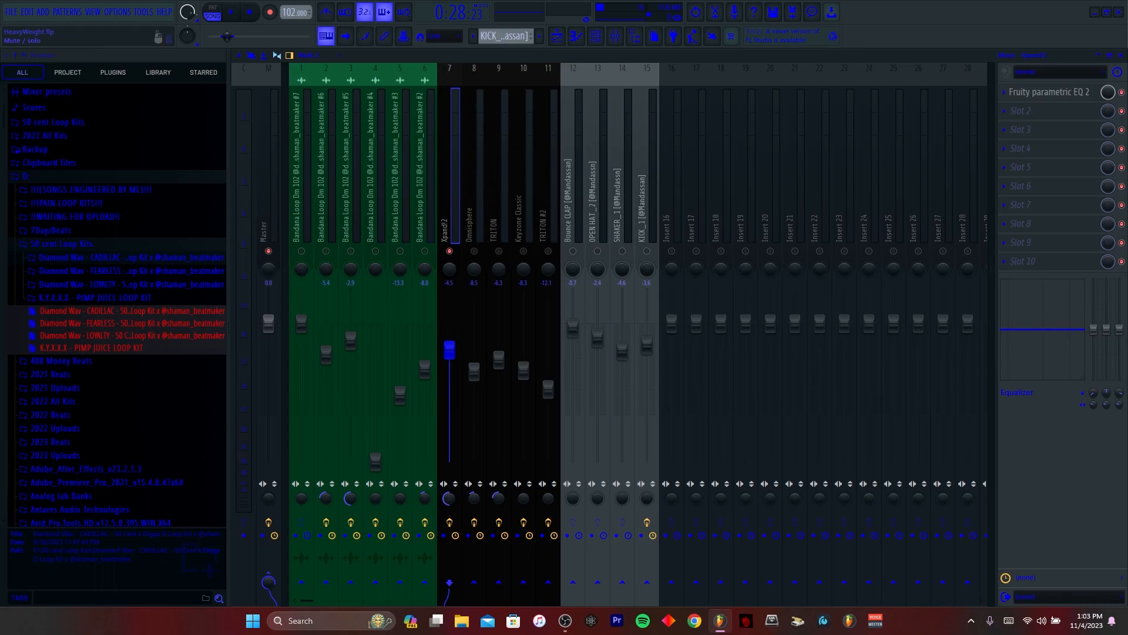
# Solo Omnisphere on mixer track 8 and audition it while reviewing its Fruity Parametric EQ 2
pyautogui.click(472, 211)
pyautogui.press('space')
pyautogui.click(1049, 92)
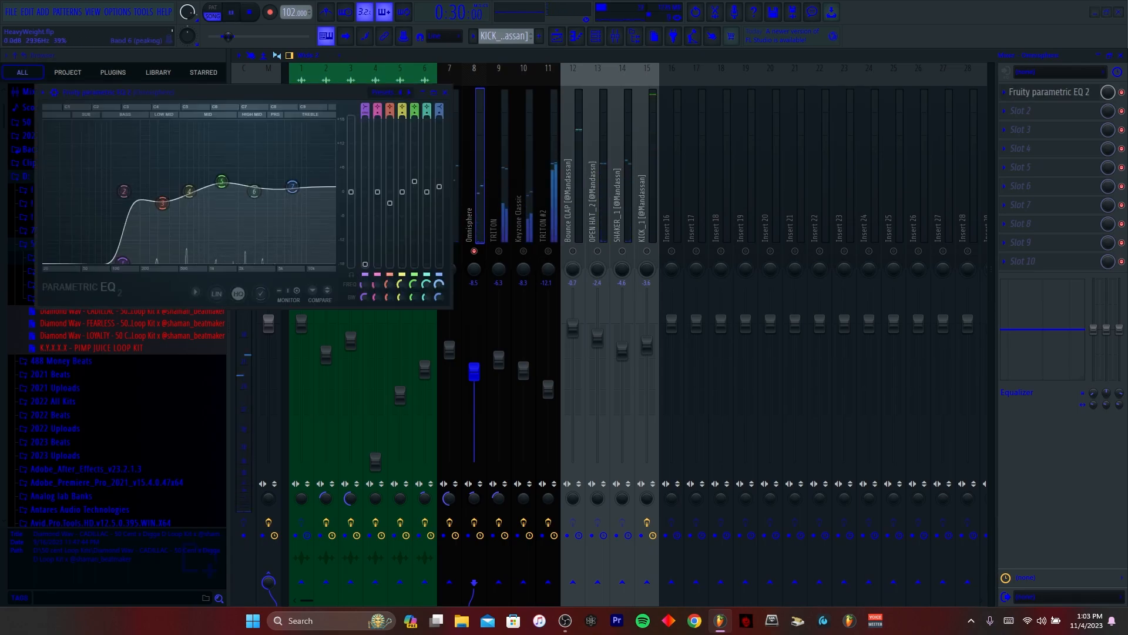
pyautogui.click(445, 92)
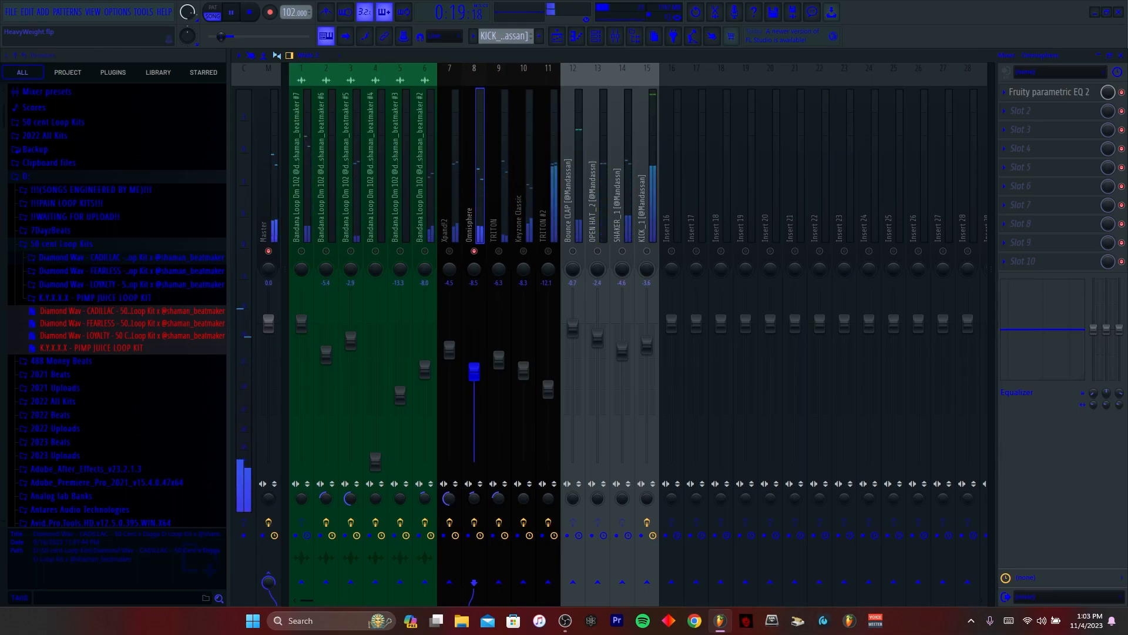
pyautogui.press('space')
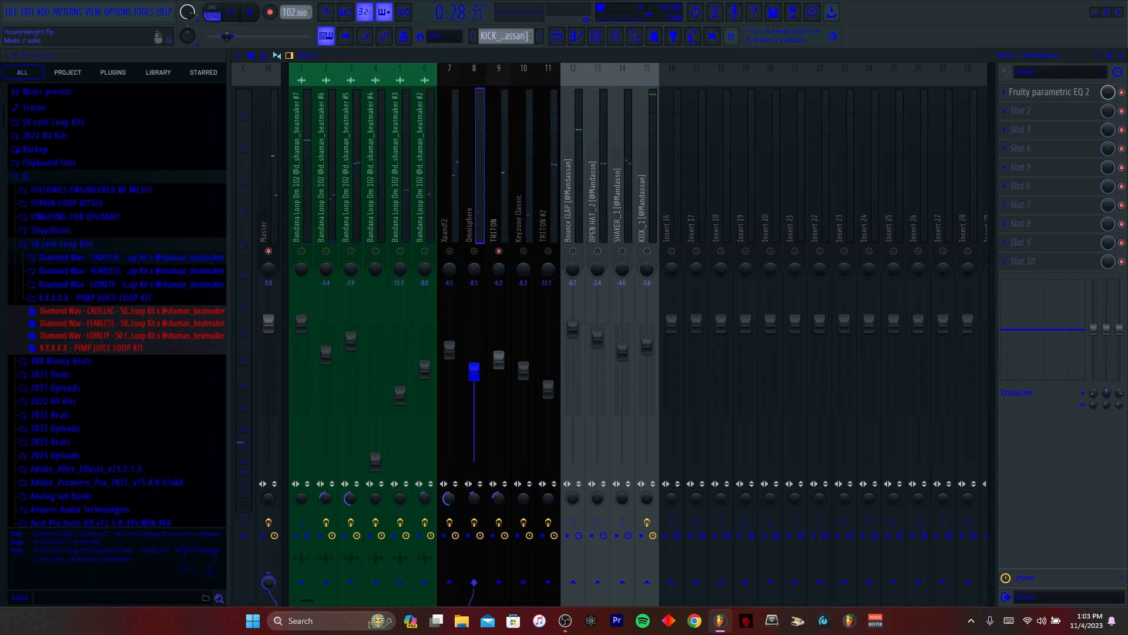
# Solo the TRITON on mixer track 9 and audition it while examining its Fruity Parametric EQ 2, especially band 4
pyautogui.click(499, 203)
pyautogui.press('space')
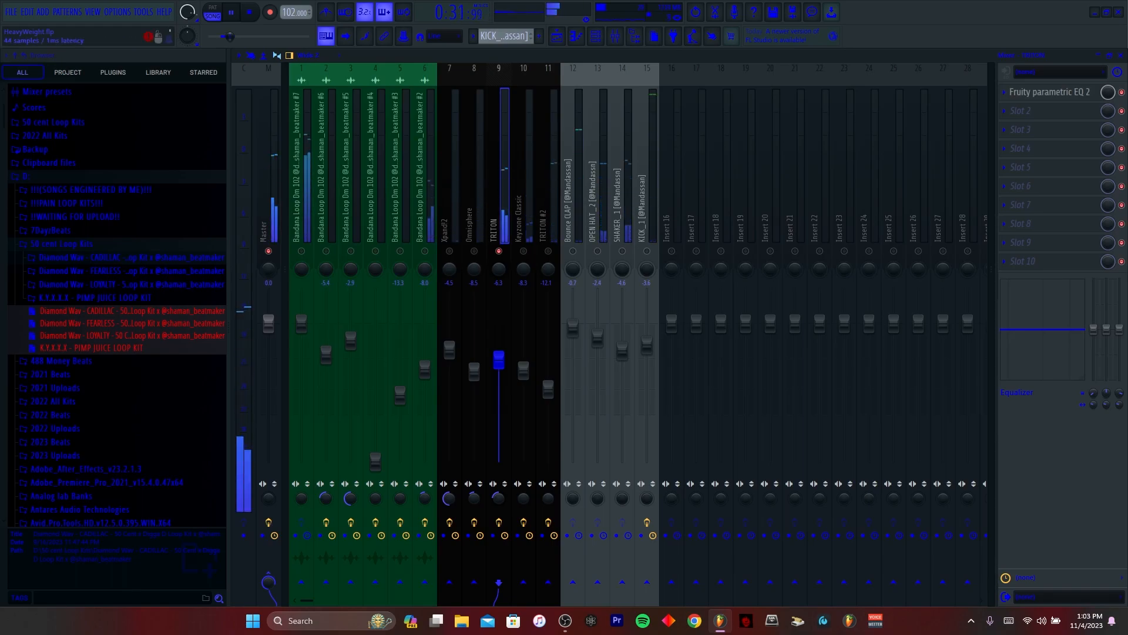
pyautogui.click(1049, 92)
pyautogui.moveTo(218, 232); pyautogui.dragTo(216, 235)
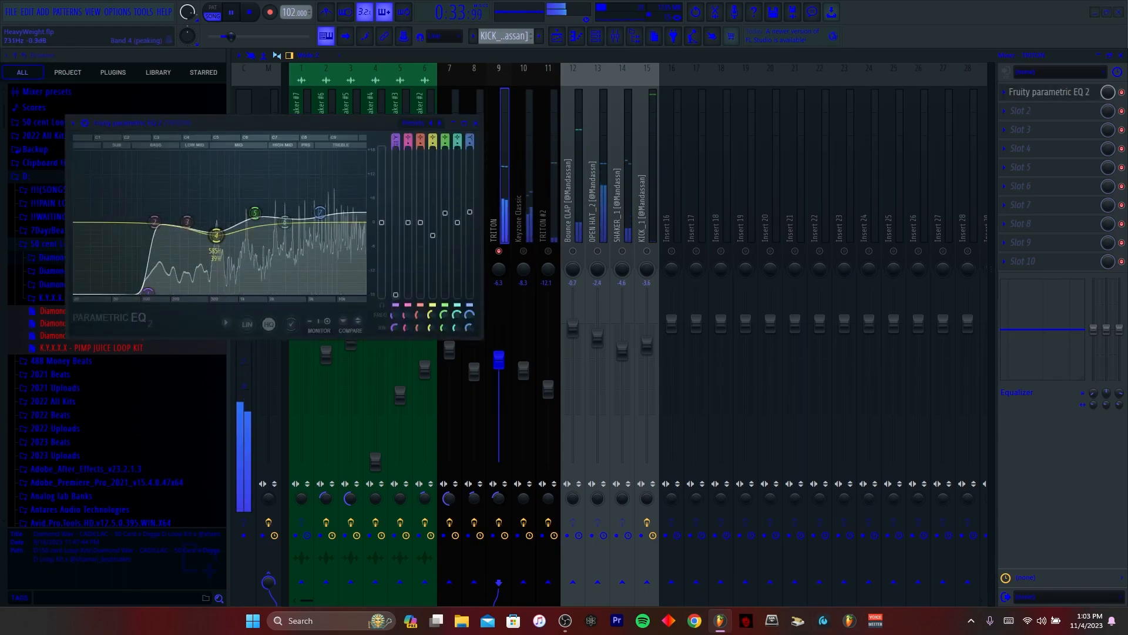
pyautogui.click(476, 124)
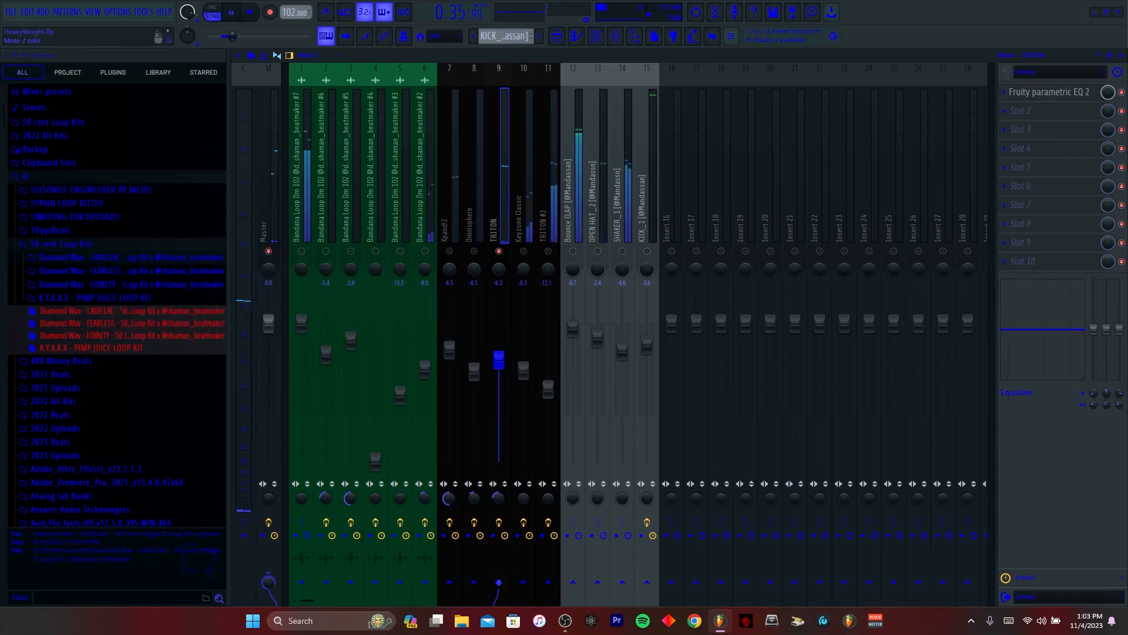
pyautogui.press('space')
# Solo Keyzone Classic on mixer track 10 and review its Fruity Parametric EQ 2 low and high cuts
pyautogui.click(523, 206)
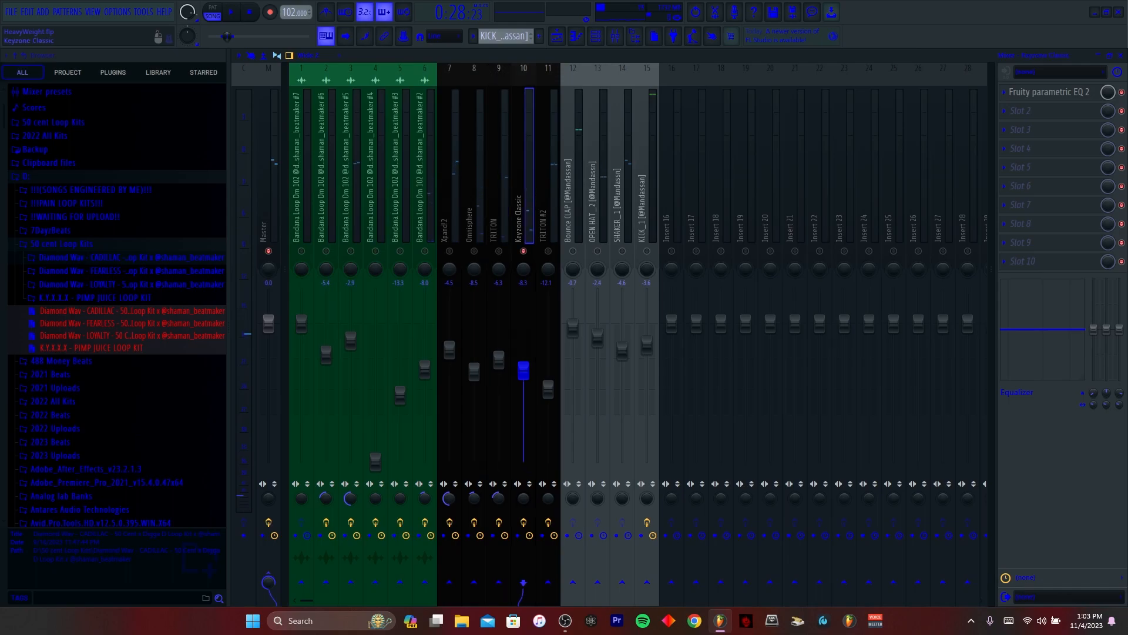
pyautogui.click(1049, 92)
pyautogui.moveTo(172, 322); pyautogui.dragTo(177, 322)
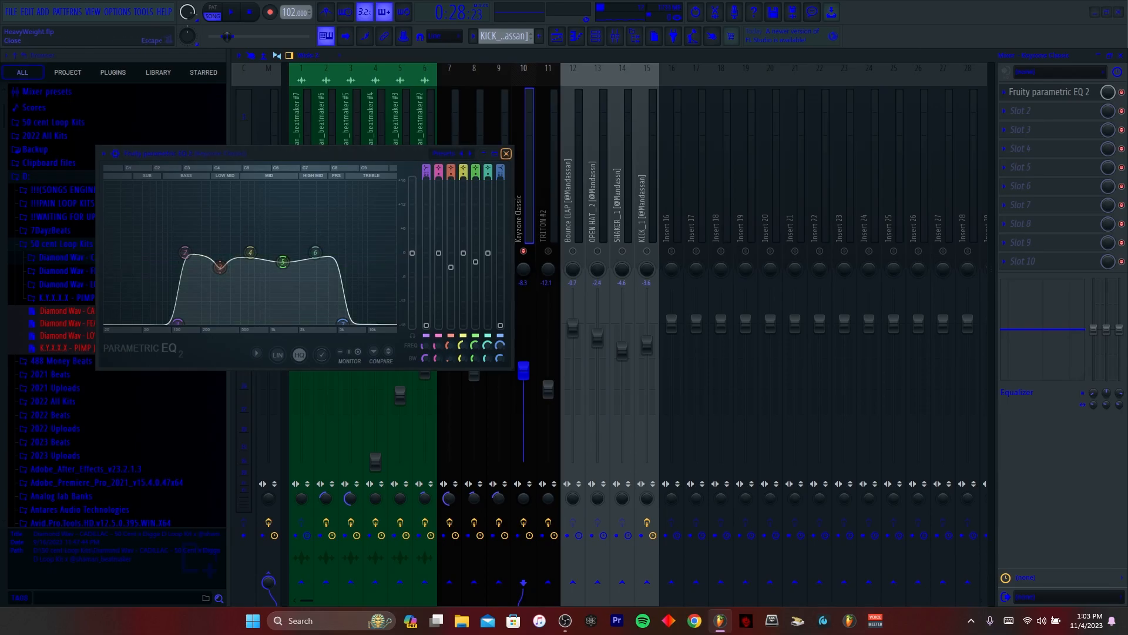
pyautogui.click(507, 153)
# Audition Keyzone Classic with its effects bypassed for comparison, stop playback, and re-enable the effects
pyautogui.press('space')
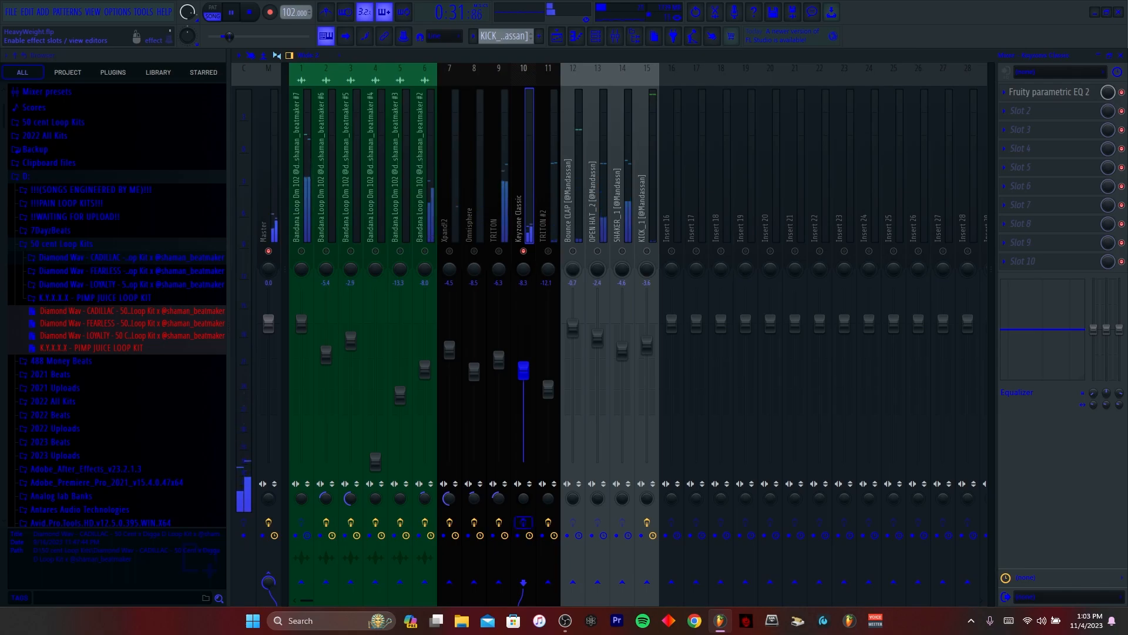
pyautogui.click(524, 523)
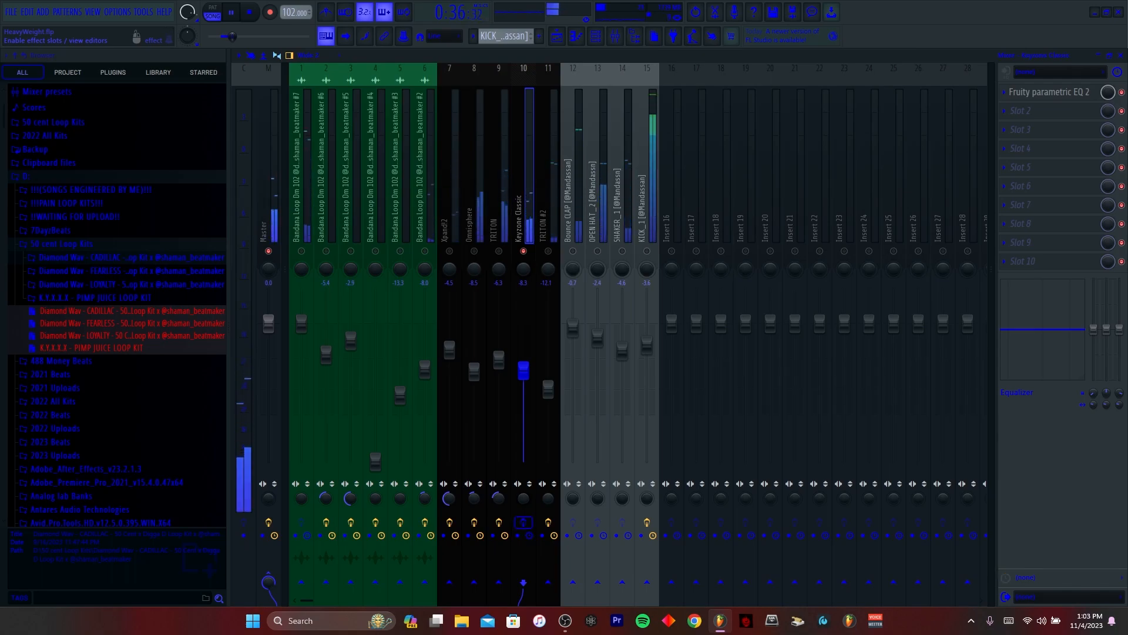
pyautogui.press('space')
pyautogui.click(524, 522)
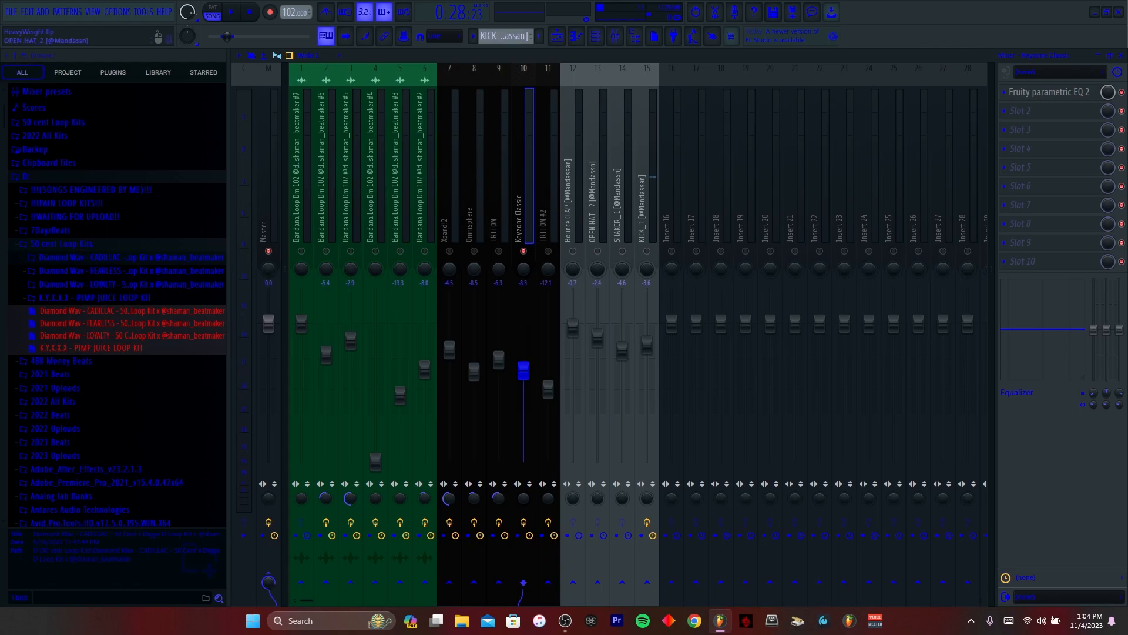
# Solo TRITON #2 on mixer track 11 and review its Sausage Fattener fatness and color settings
pyautogui.click(546, 225)
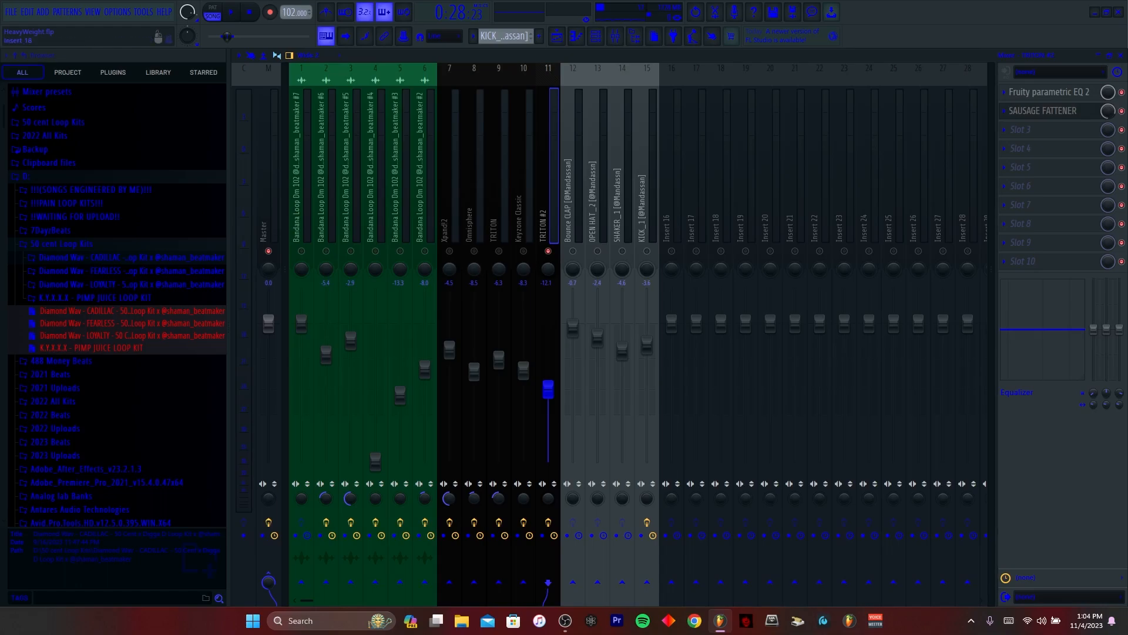
pyautogui.click(1043, 110)
pyautogui.moveTo(252, 154); pyautogui.dragTo(253, 155)
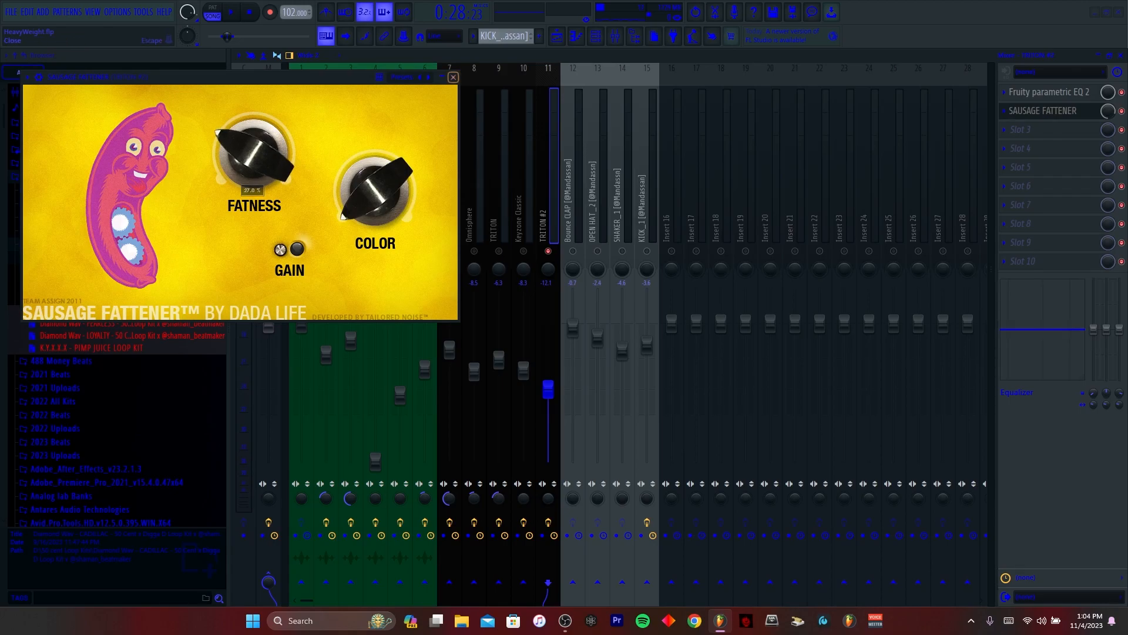
pyautogui.click(453, 77)
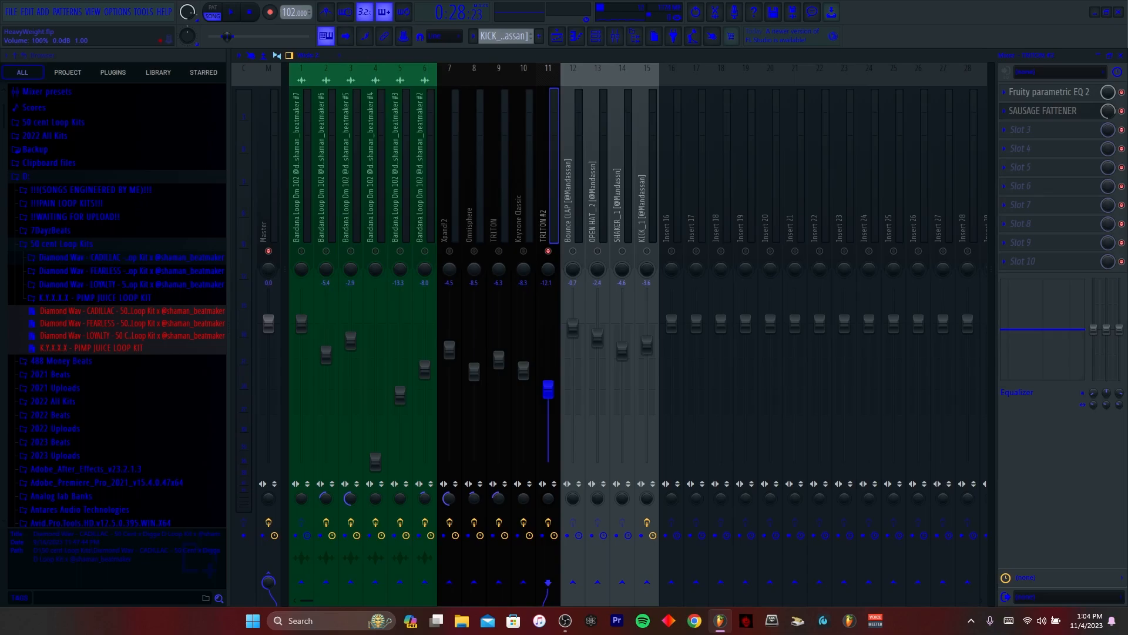
# In TRITON #2's Fruity Parametric EQ 2, slightly reduce band 2's low-end boost and check band 3's cut
pyautogui.click(1049, 93)
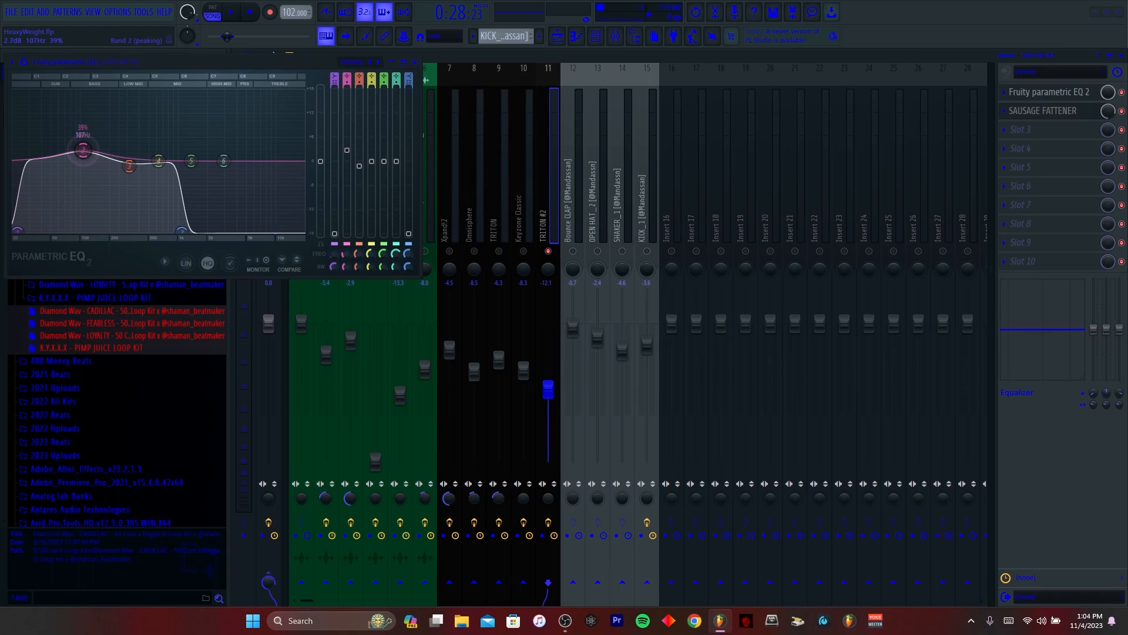
pyautogui.moveTo(84, 151); pyautogui.dragTo(83, 152)
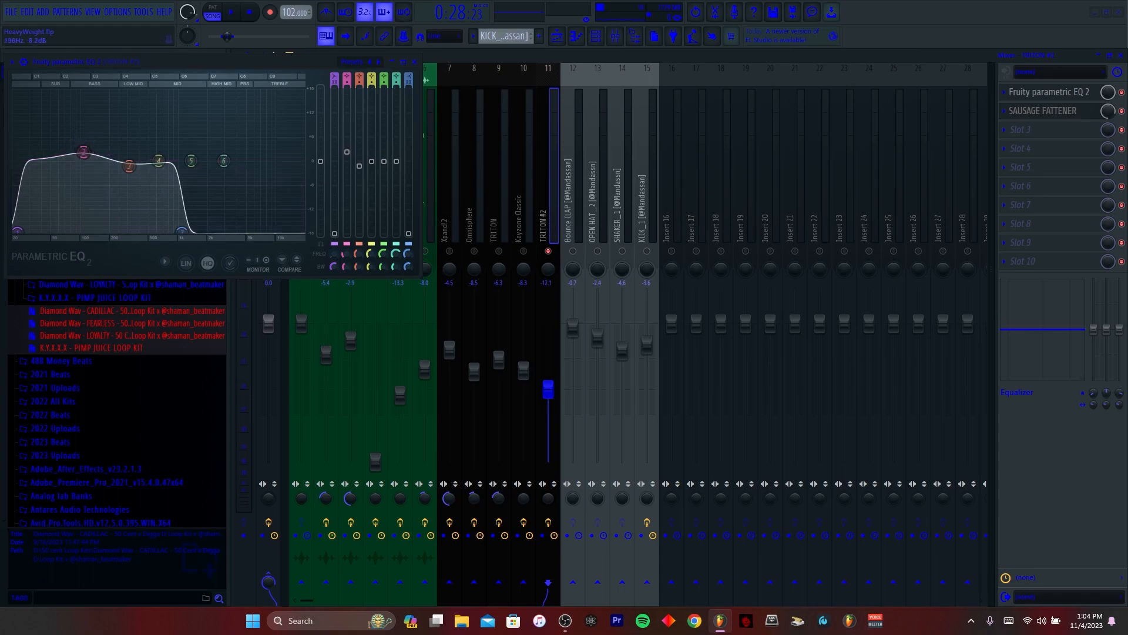
pyautogui.moveTo(129, 166); pyautogui.dragTo(129, 165)
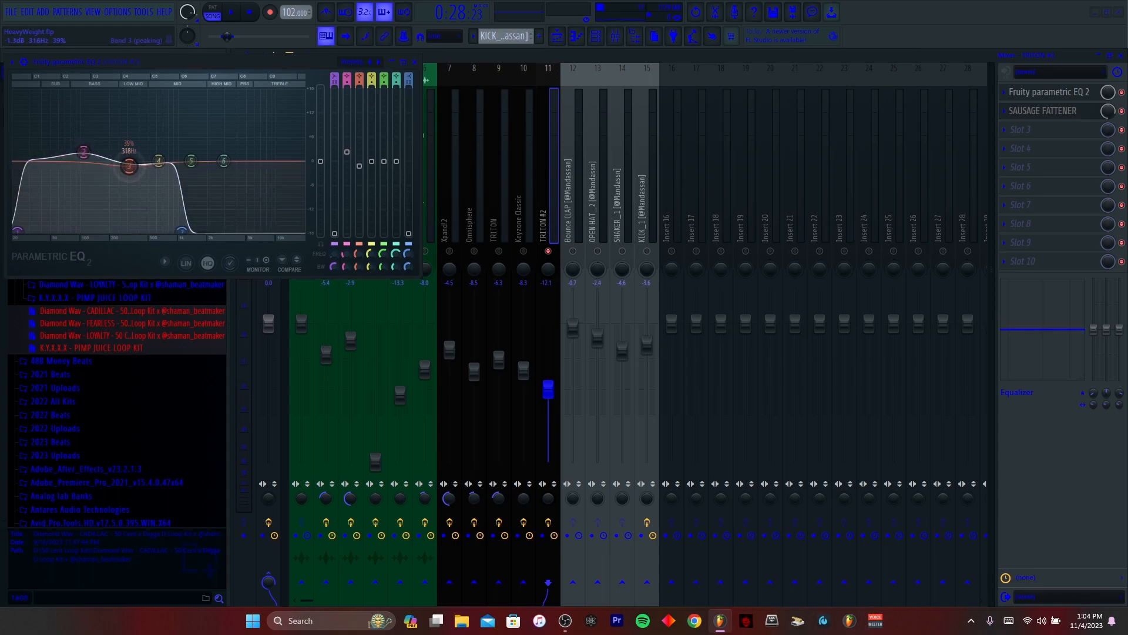
pyautogui.click(415, 62)
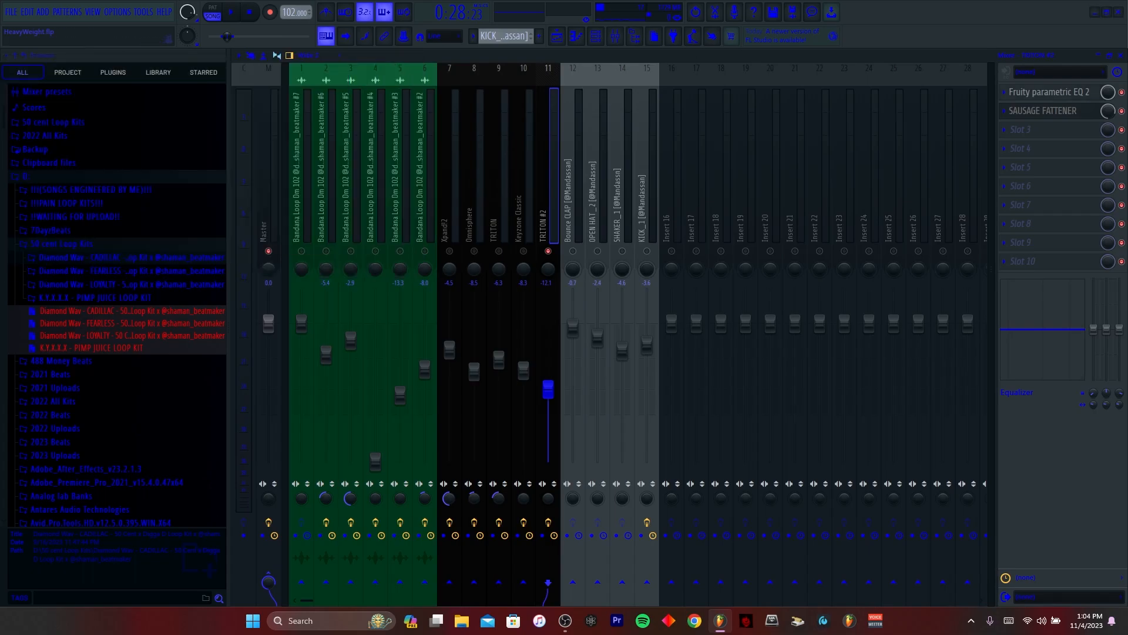
# Audition the soloed TRITON #2 while checking the effect slots of the kick, shaker, hat and clap tracks
pyautogui.press('space')
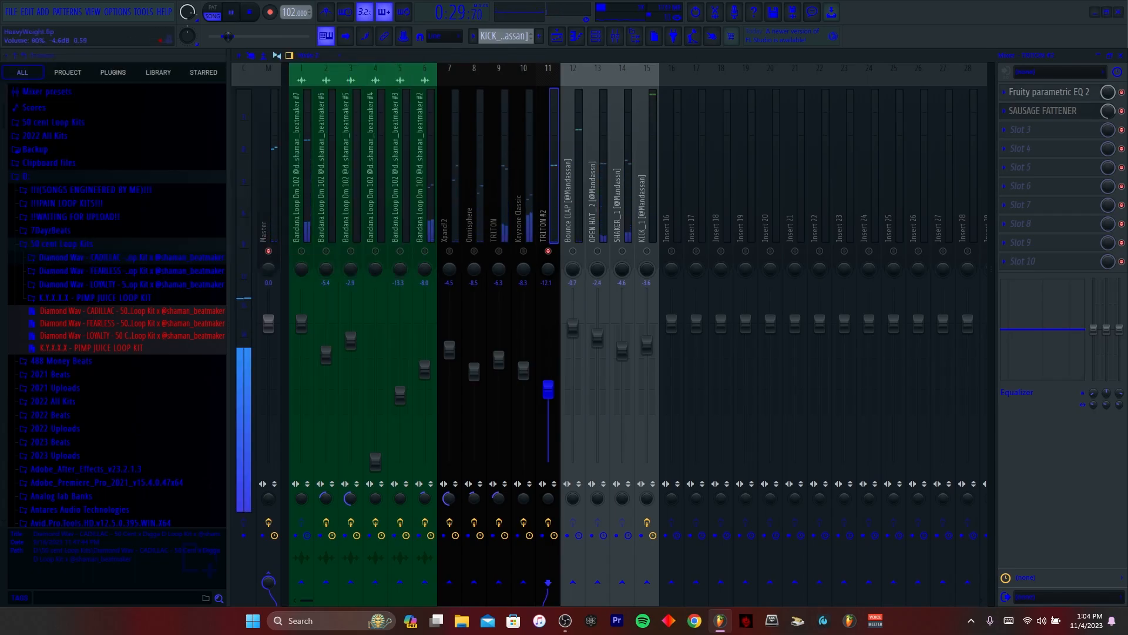
pyautogui.click(647, 199)
pyautogui.click(622, 200)
pyautogui.click(597, 200)
pyautogui.click(573, 199)
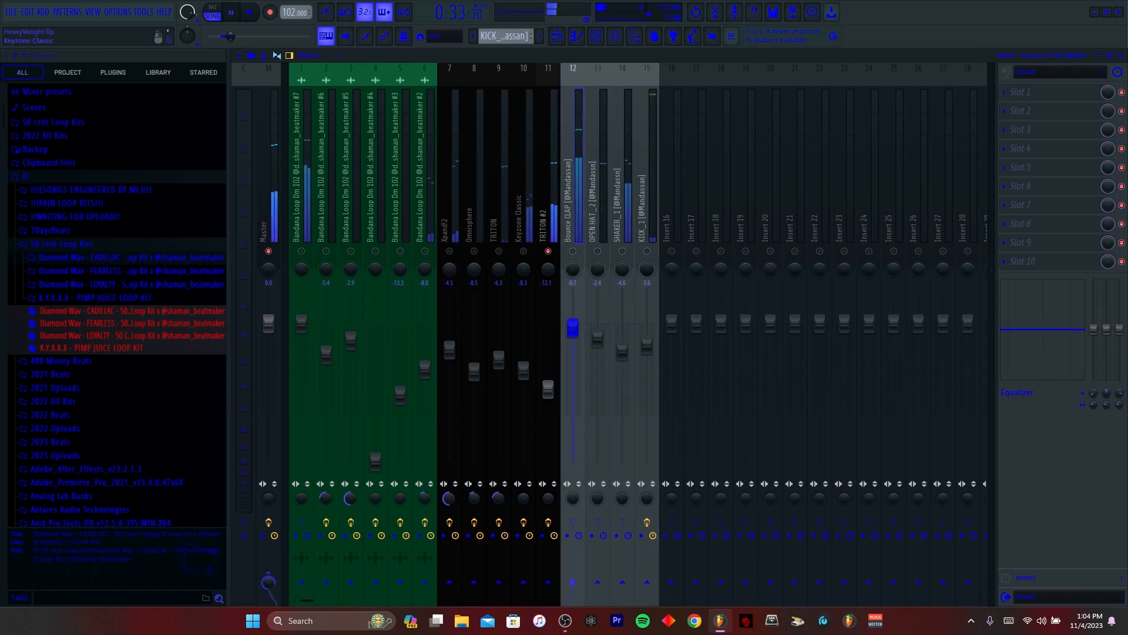
pyautogui.click(548, 200)
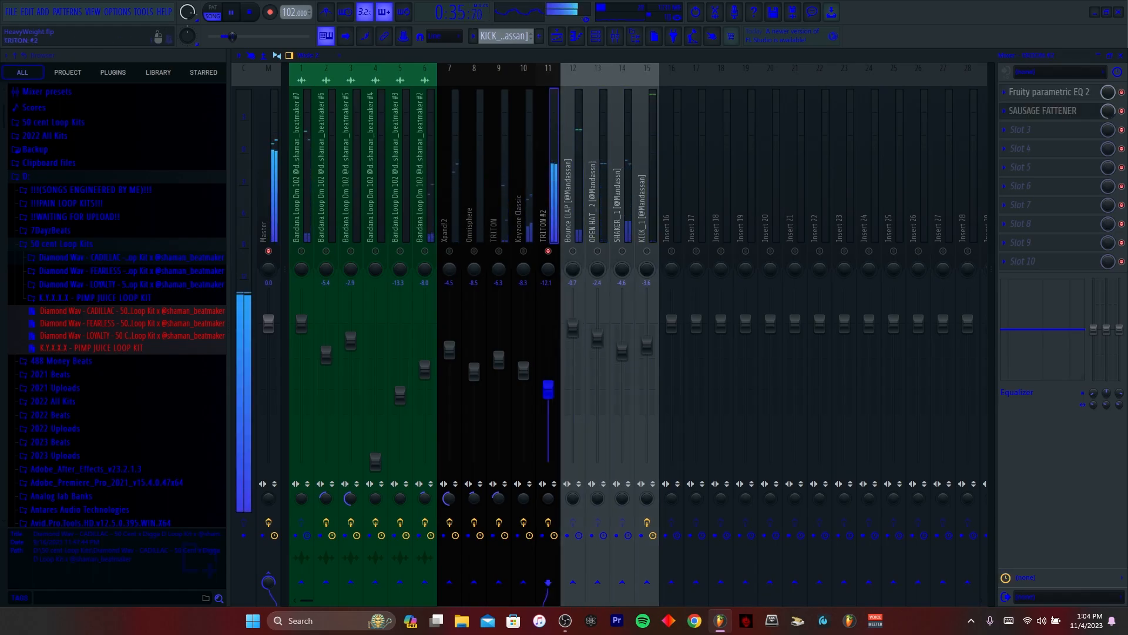
pyautogui.press('space')
# Unmute the Bounce CLAP, OPEN HAT_2, SHAKER_1 and KICK_1 mixer tracks alongside TRITON #2
pyautogui.click(573, 251)
pyautogui.click(598, 251)
pyautogui.click(622, 251)
pyautogui.click(647, 251)
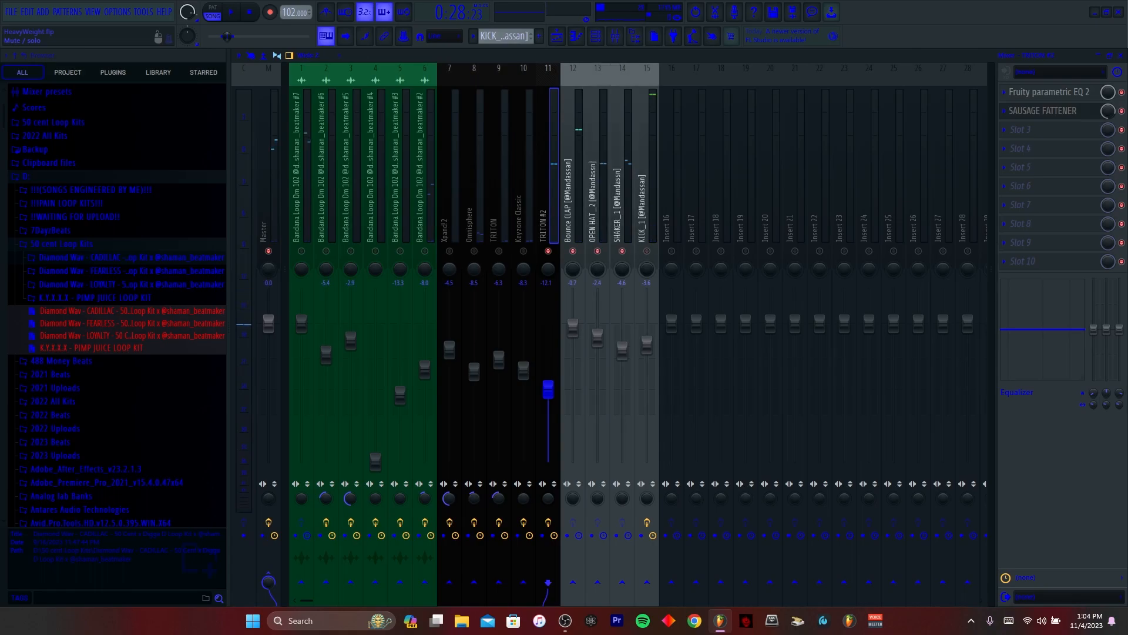
# On KICK_1's mixer track 15, slightly reduce the low-end boost of band 2 in Fruity Parametric EQ 2
pyautogui.click(622, 200)
pyautogui.click(647, 200)
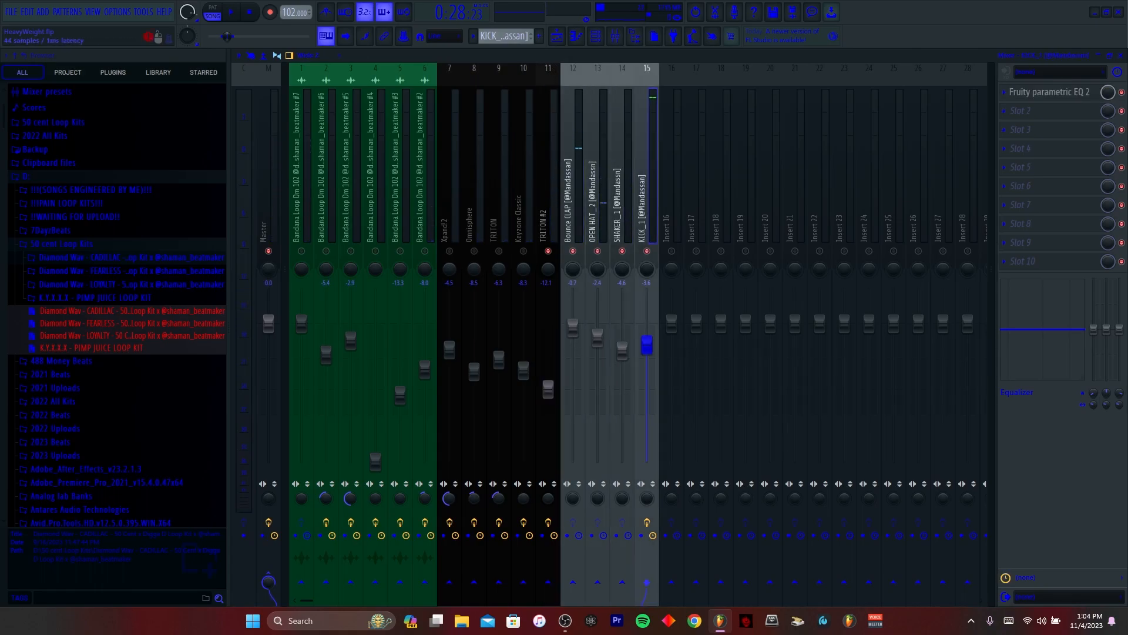
pyautogui.click(1052, 92)
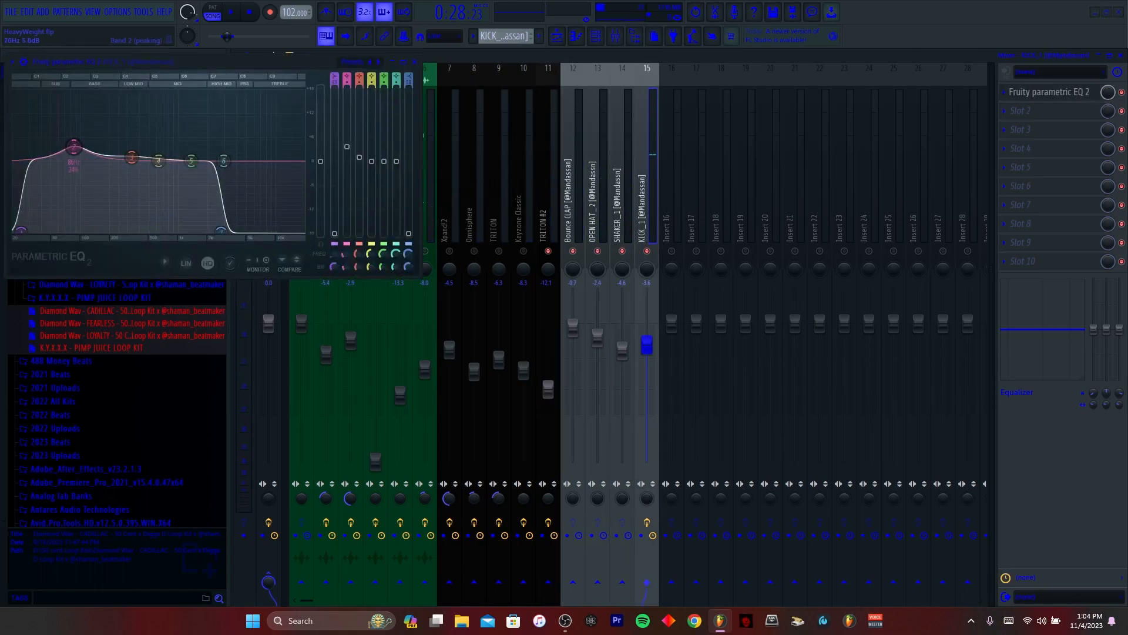
pyautogui.moveTo(74, 145); pyautogui.dragTo(71, 149)
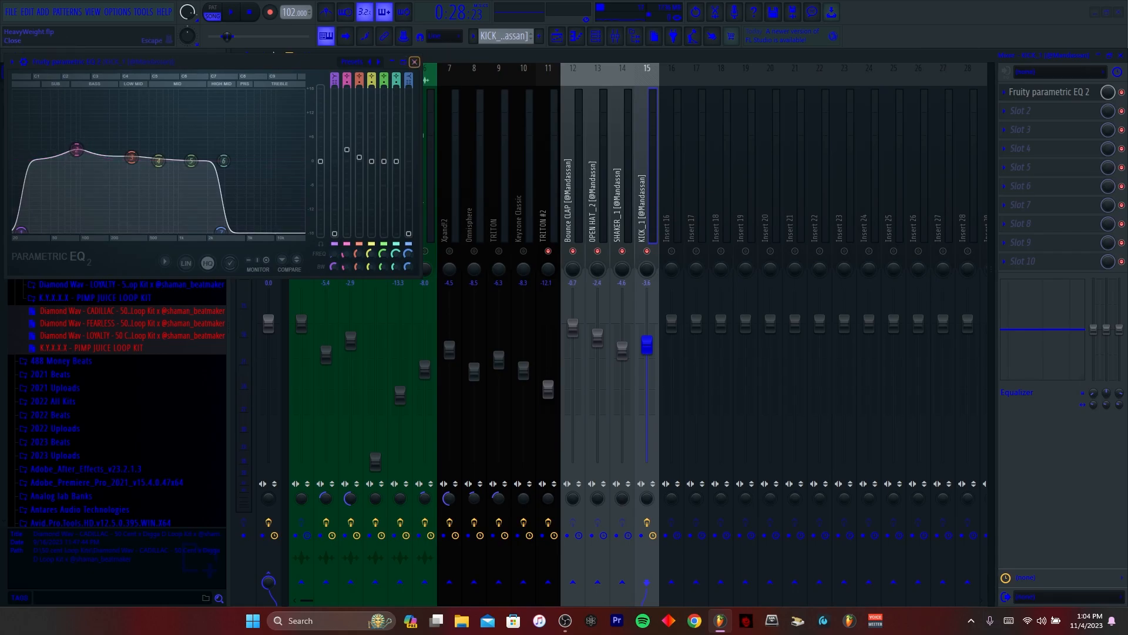
pyautogui.click(414, 61)
# Open the KICK_1 channel's sampler settings, adjust its precomputed effects, and preview the kick sample
pyautogui.click(595, 37)
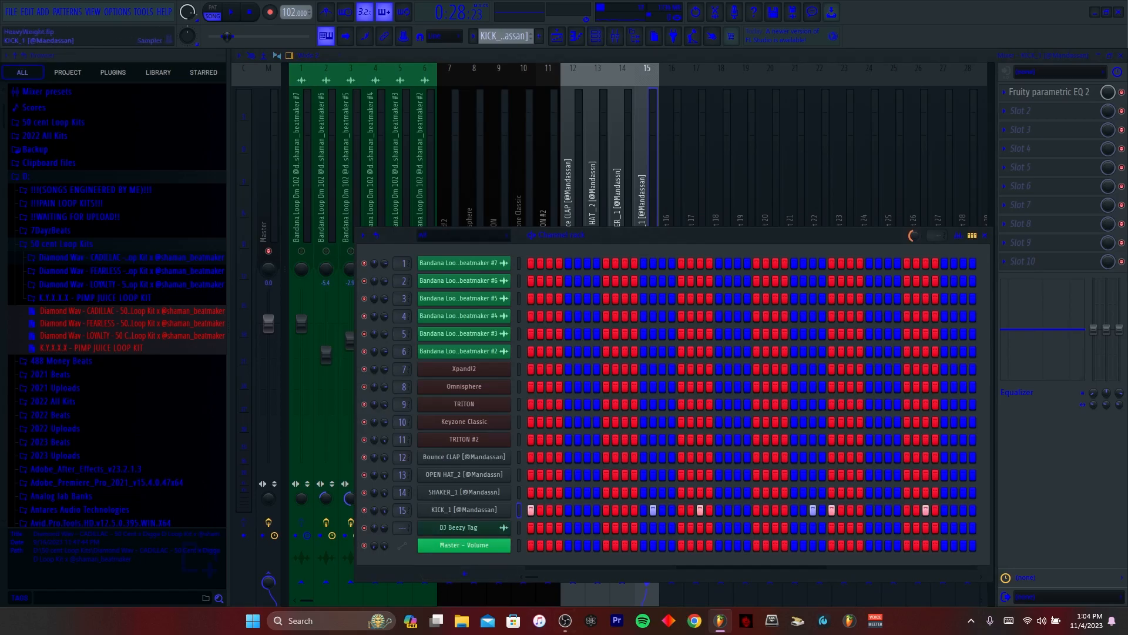
pyautogui.click(464, 510)
pyautogui.click(194, 155)
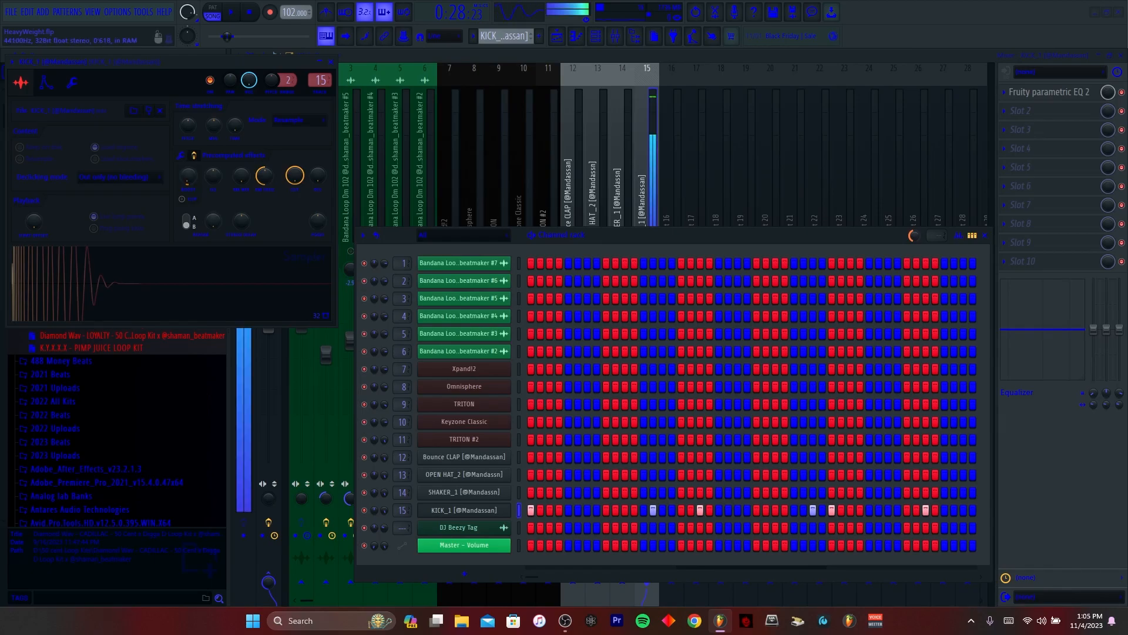
pyautogui.click(176, 276)
pyautogui.moveTo(188, 175); pyautogui.dragTo(188, 171)
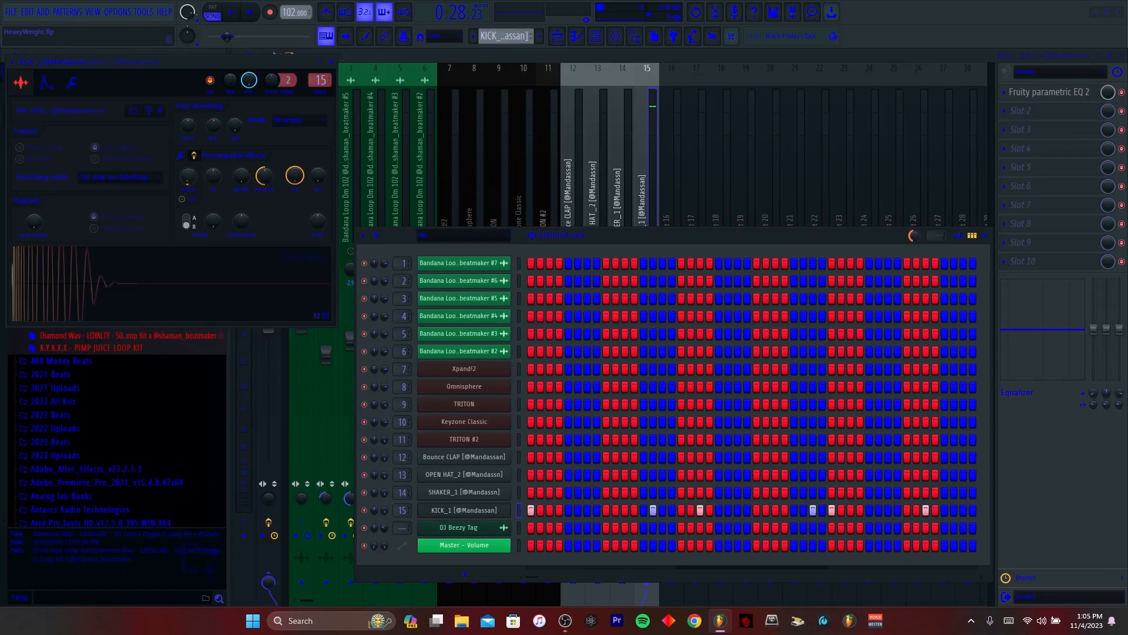
pyautogui.click(188, 285)
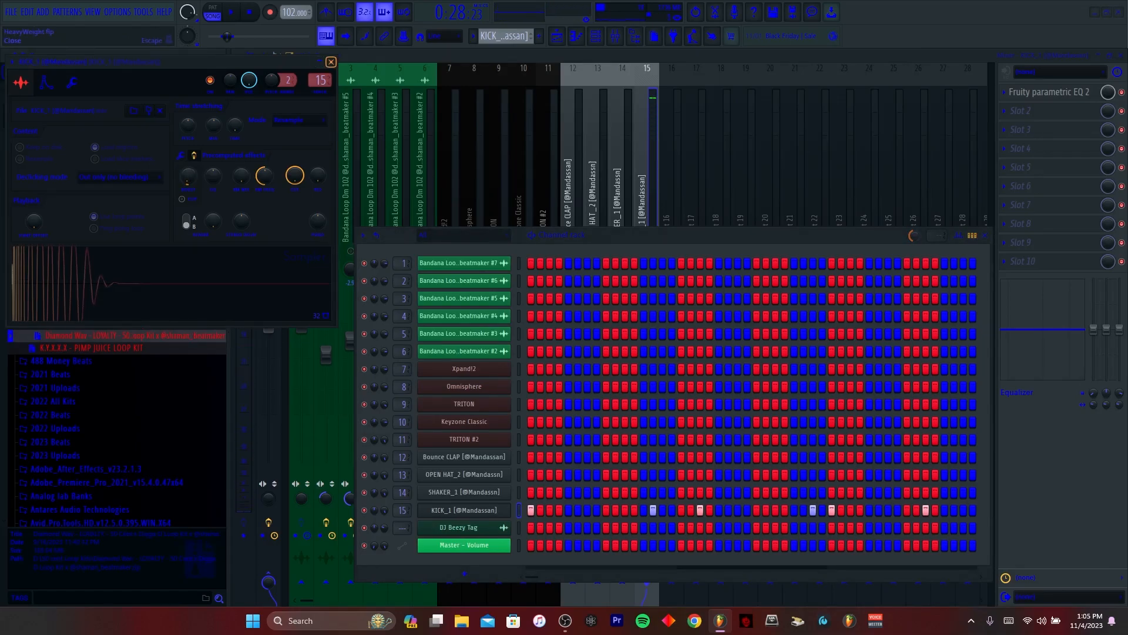
# Open Ozone 8 Elements on the Master mixer track and apply the Gentle Polish equalizer preset
pyautogui.click(331, 61)
pyautogui.click(985, 235)
pyautogui.moveTo(646, 176); pyautogui.dragTo(300, 176)
pyautogui.click(268, 177)
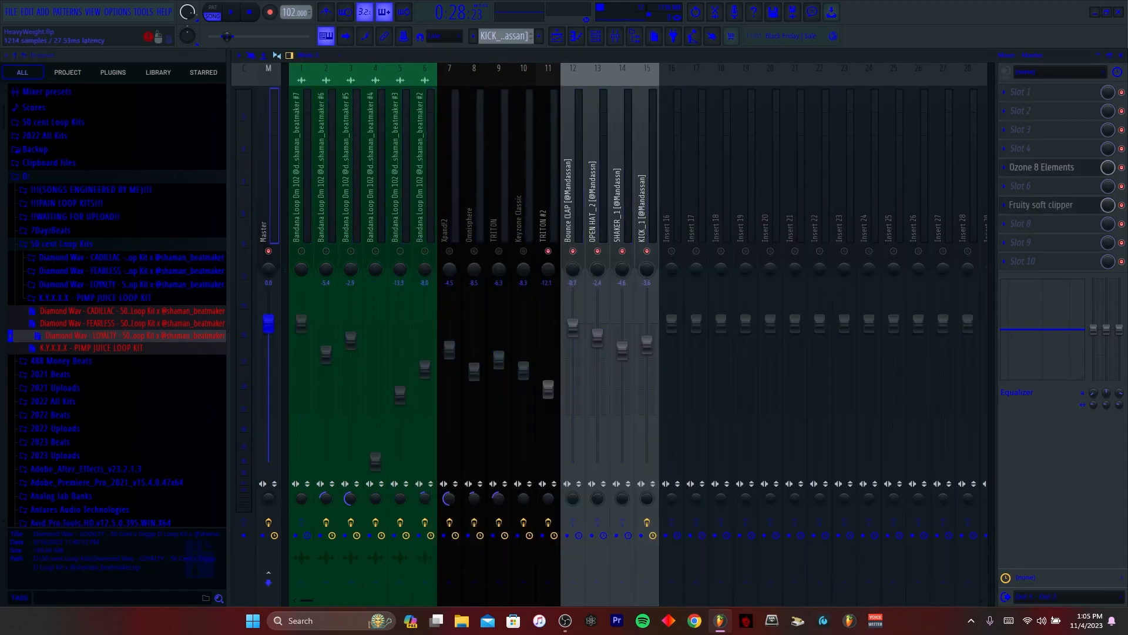
pyautogui.click(1042, 167)
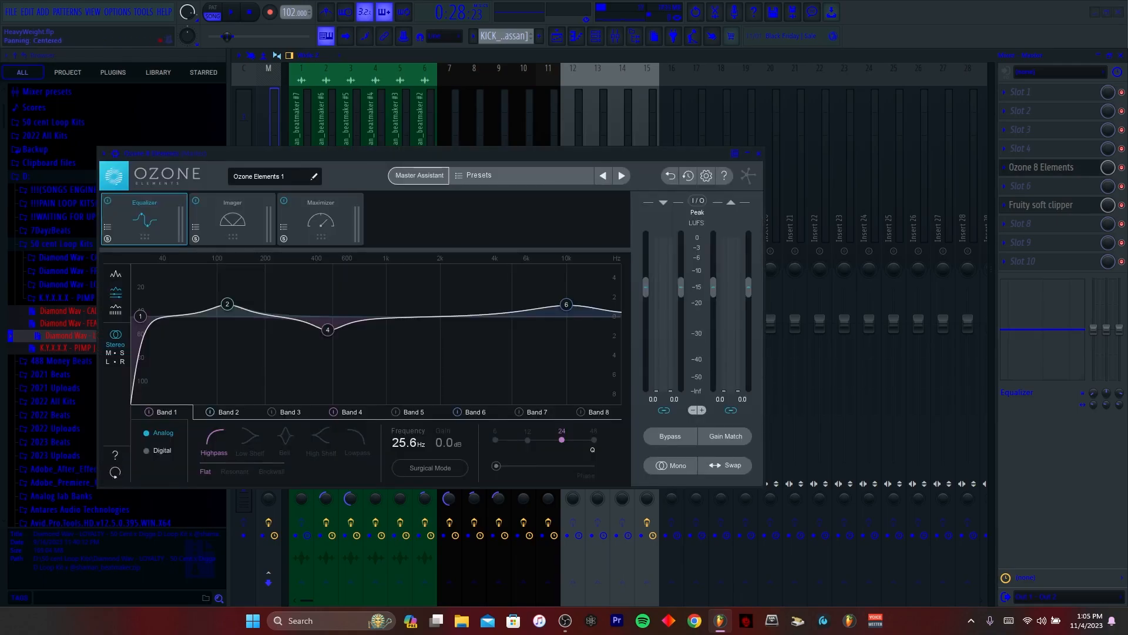
pyautogui.click(477, 175)
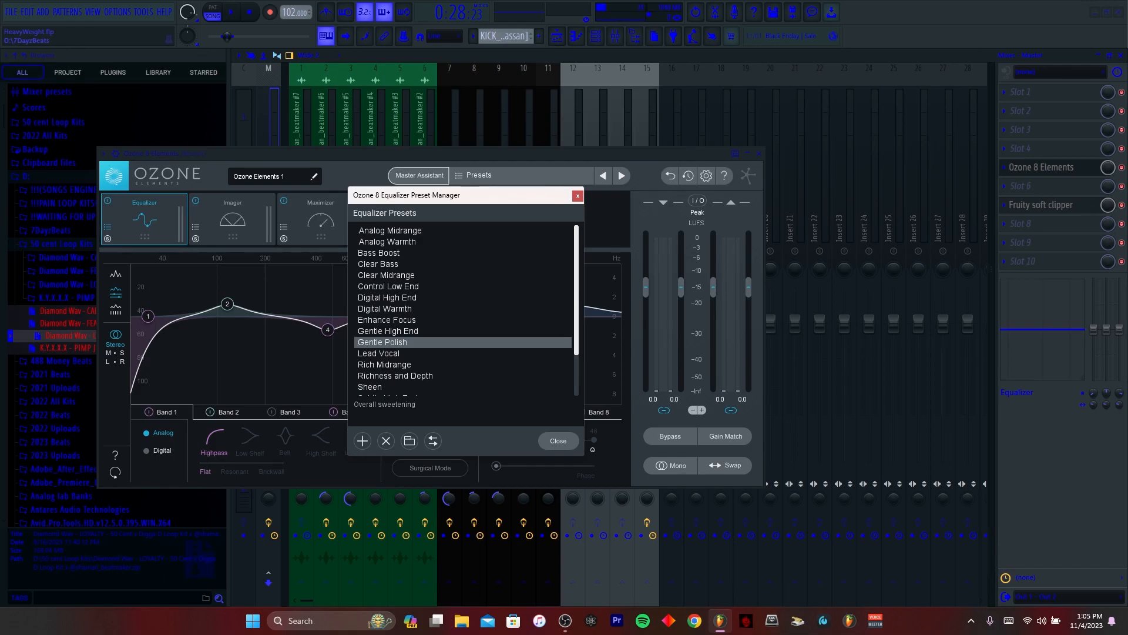
pyautogui.click(578, 195)
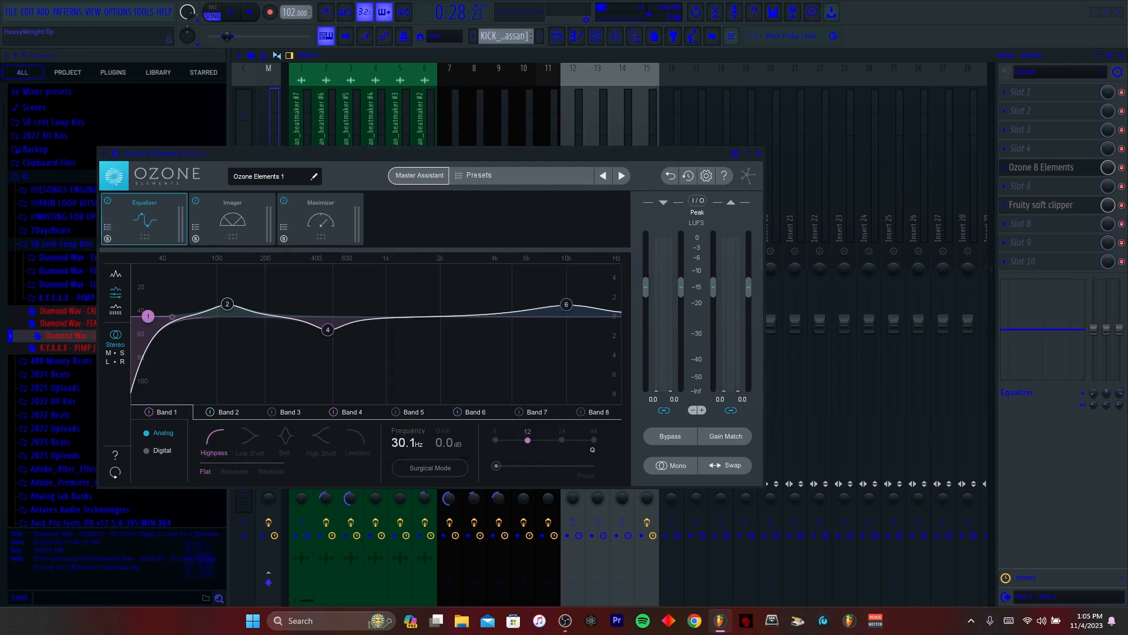
# Review the Imager's width in Ozone and compare it with the stereo separation of the Xpand!2 and TRITON mixer tracks
pyautogui.click(233, 219)
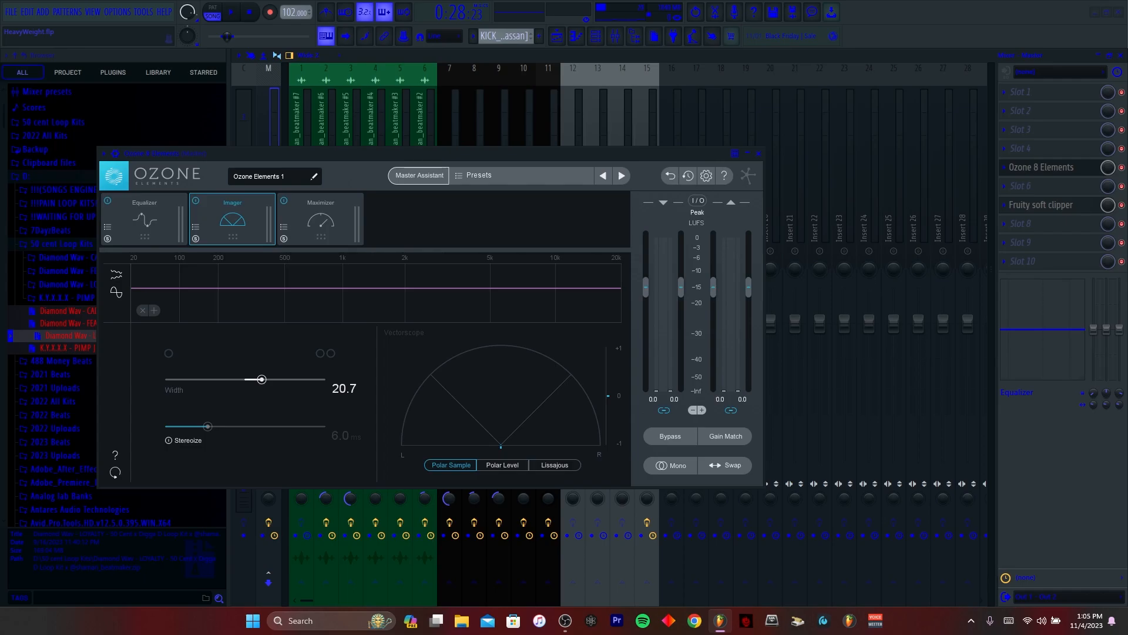
pyautogui.moveTo(411, 153); pyautogui.dragTo(863, 186)
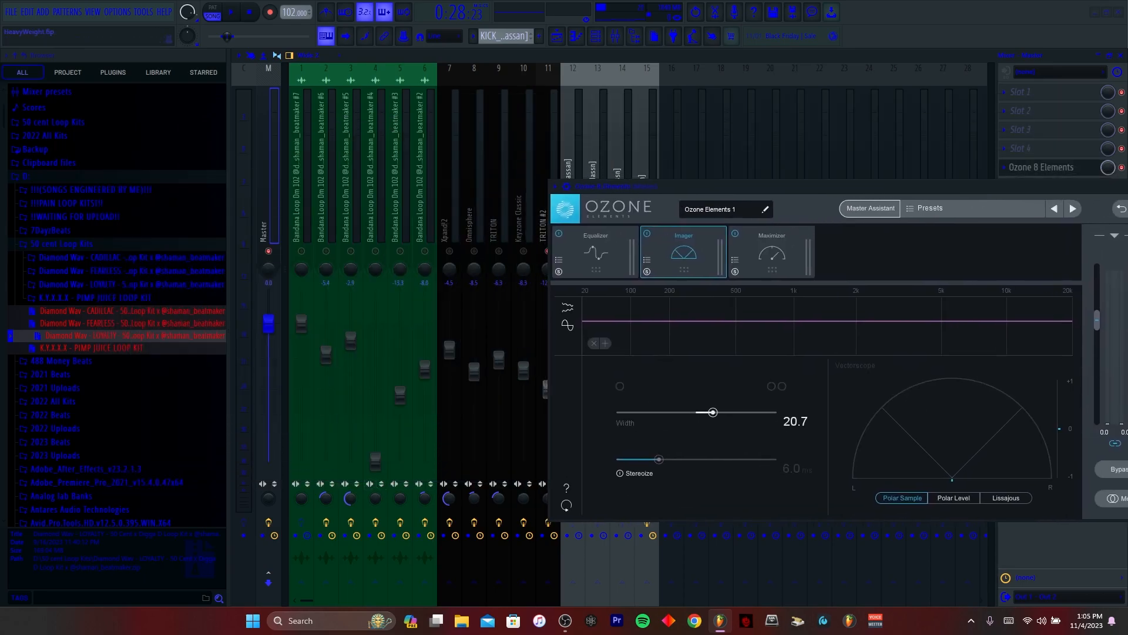
pyautogui.click(449, 498)
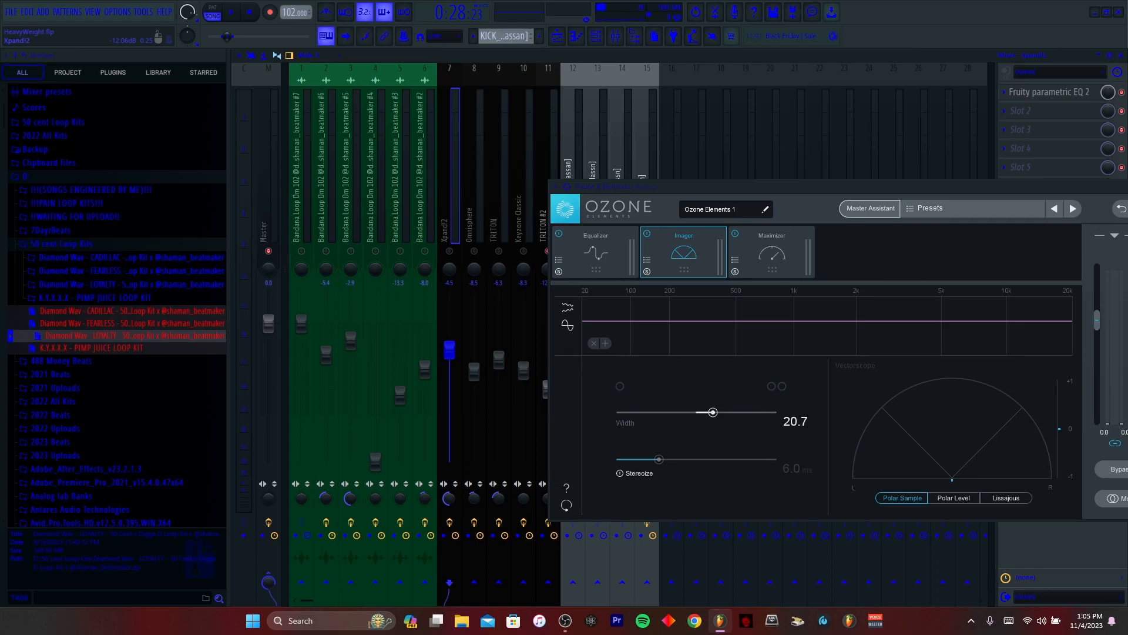
pyautogui.click(498, 498)
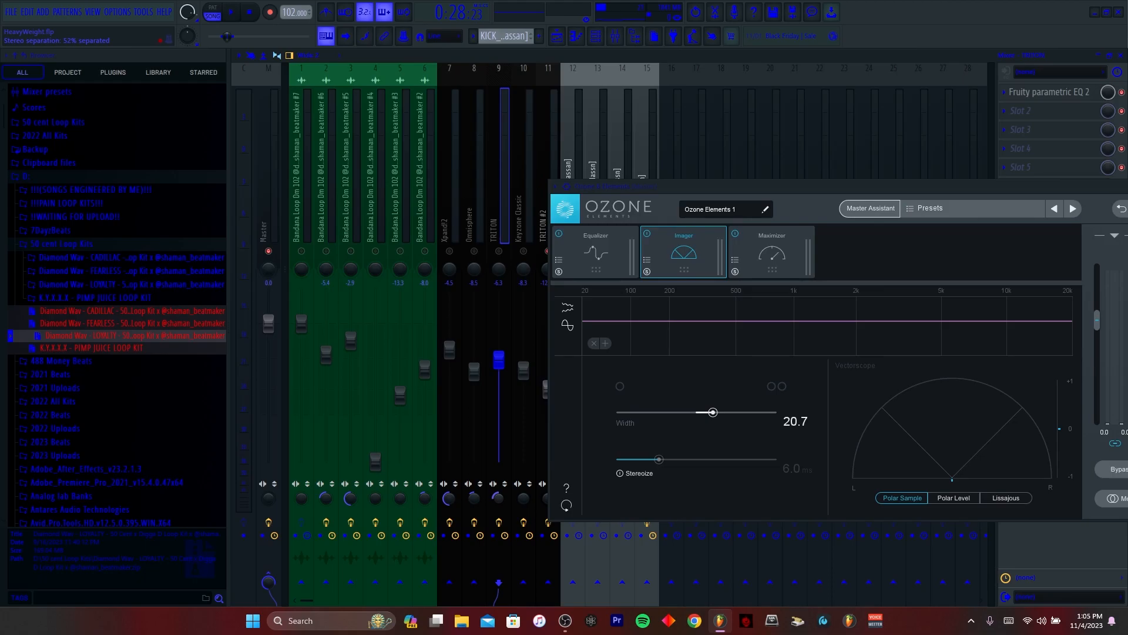
# Try the Stereoize option in the master's Ozone Imager, vary its delay down and up, and switch it off
pyautogui.moveTo(706, 186); pyautogui.dragTo(333, 126)
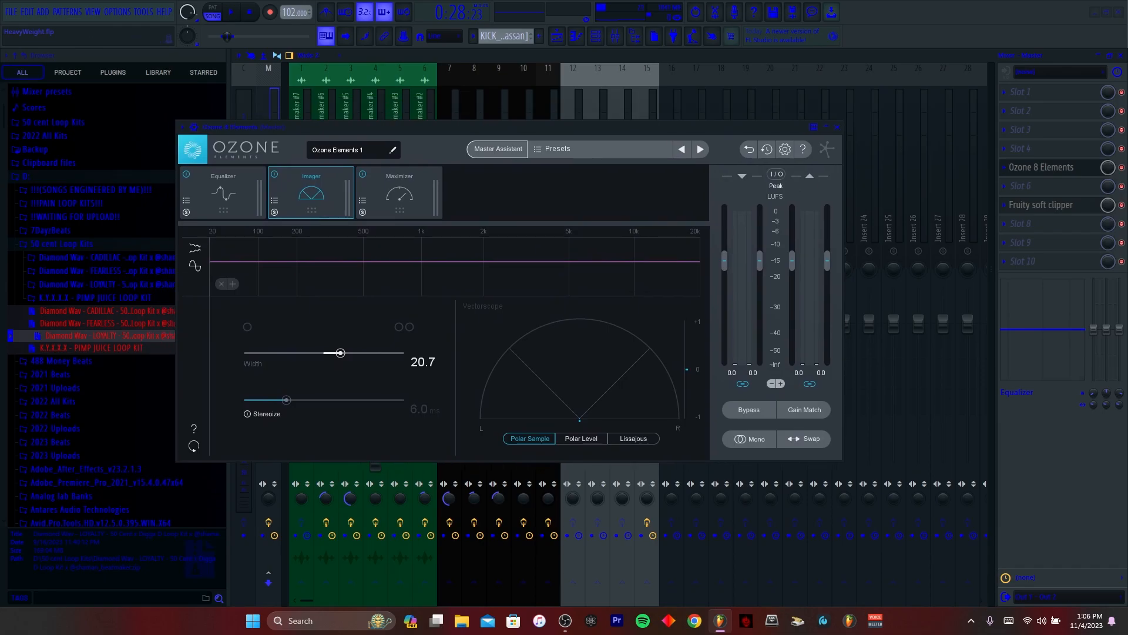
pyautogui.moveTo(333, 127); pyautogui.dragTo(414, 122)
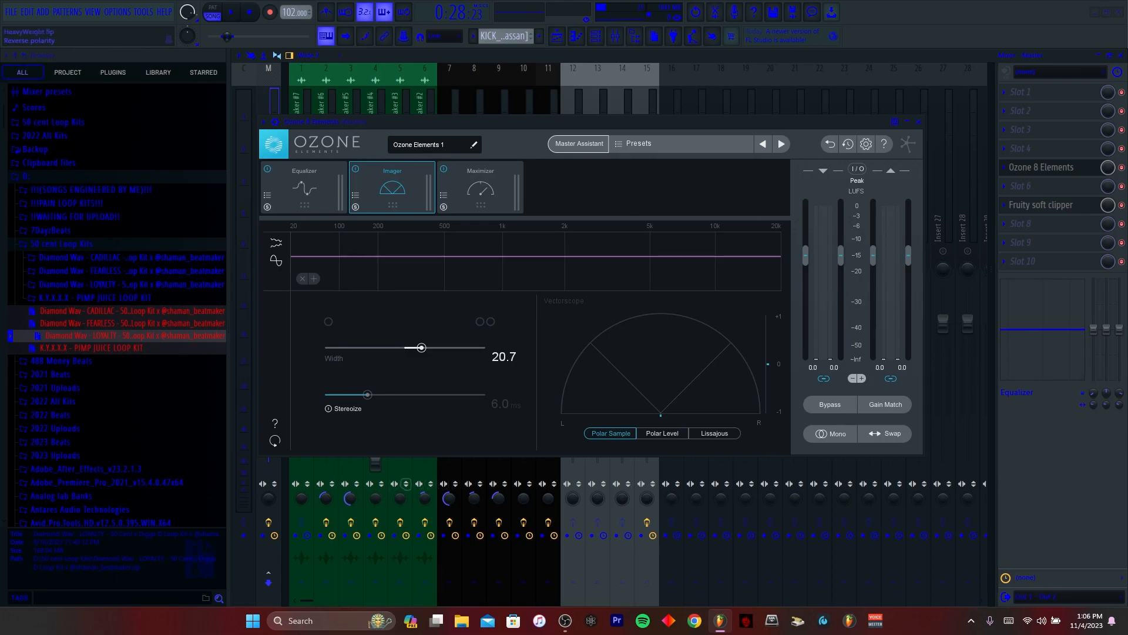
pyautogui.moveTo(413, 122); pyautogui.dragTo(518, 123)
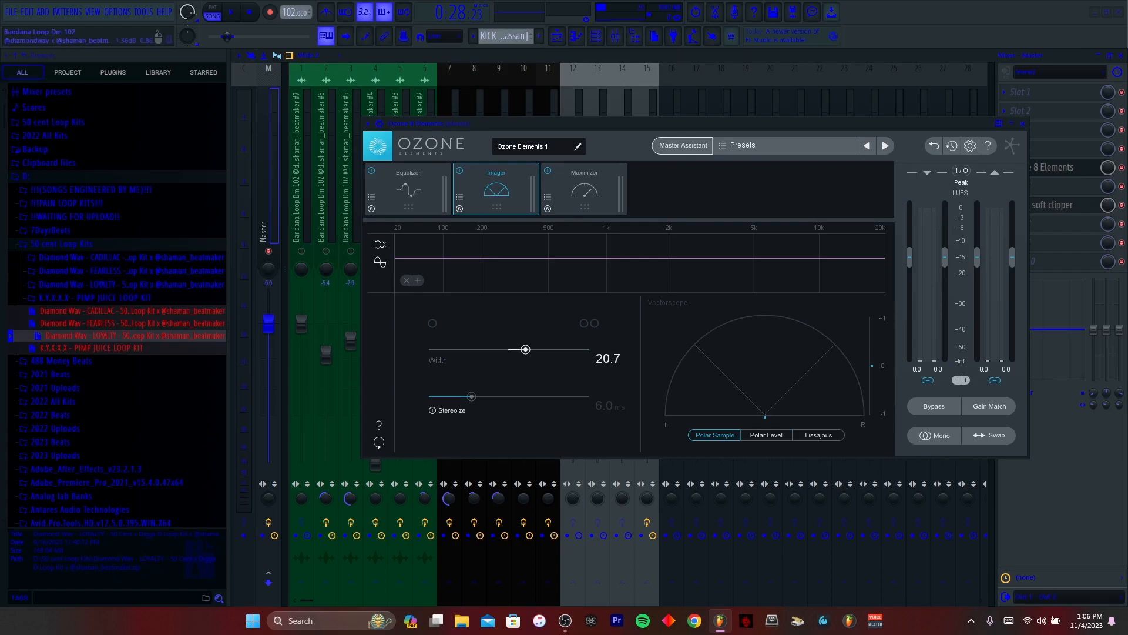
pyautogui.click(434, 410)
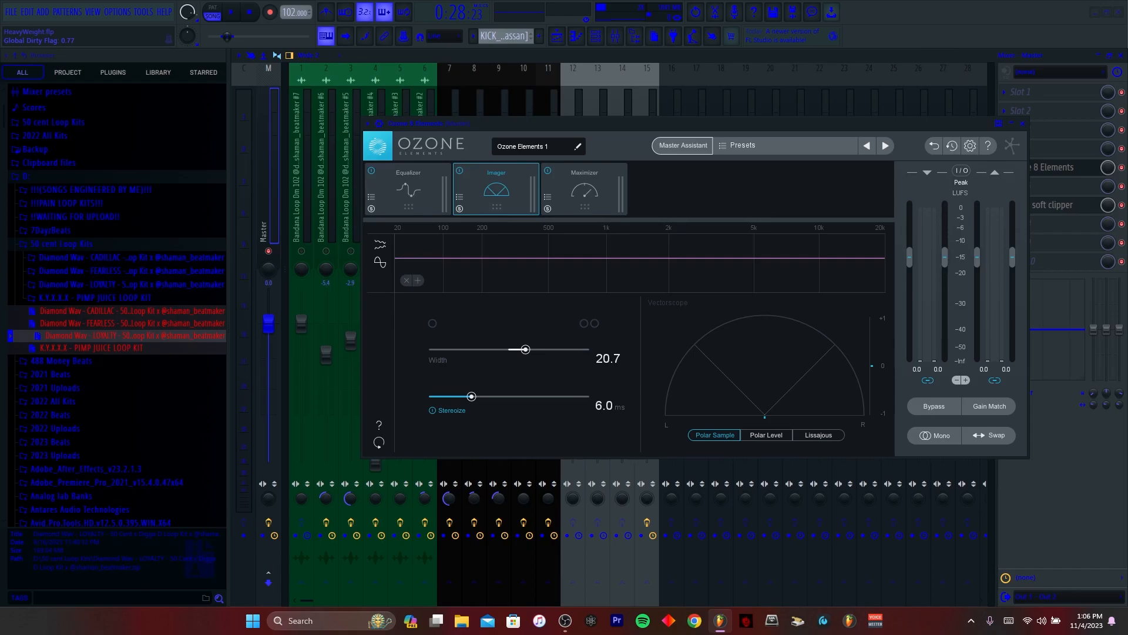
pyautogui.moveTo(471, 396); pyautogui.dragTo(446, 396)
pyautogui.moveTo(447, 396)
pyautogui.mouseDown()
pyautogui.moveTo(434, 396)
pyautogui.moveTo(467, 396)
pyautogui.mouseUp()
pyautogui.click(432, 410)
# Review the threshold and ceiling settings in Ozone's Maximizer, and close the plugin
pyautogui.click(584, 190)
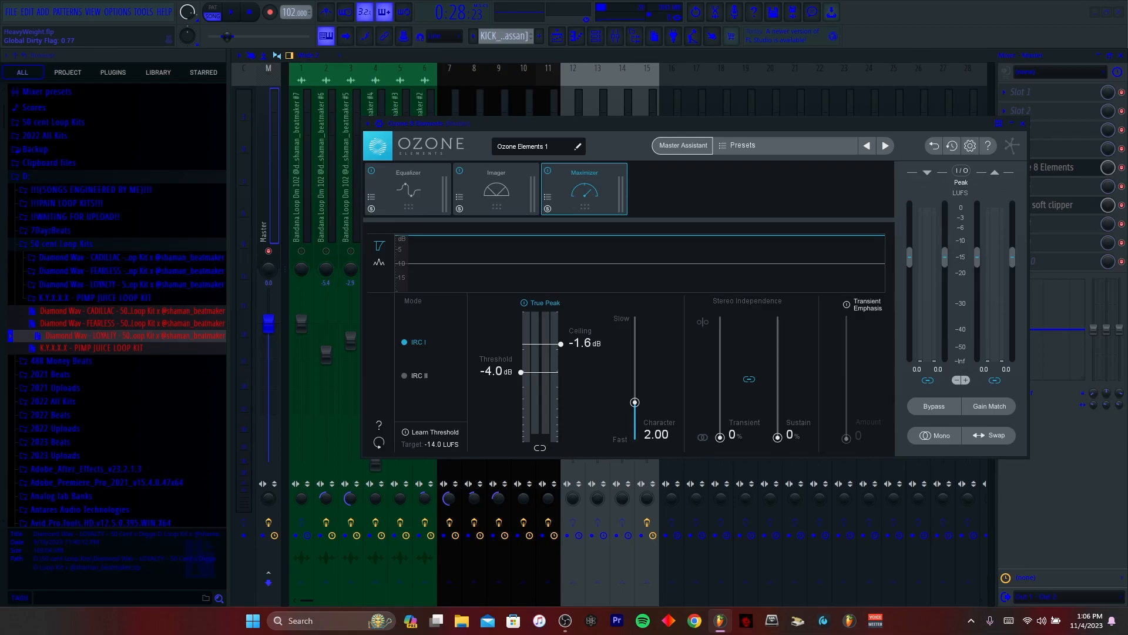
pyautogui.moveTo(561, 344); pyautogui.dragTo(561, 344)
pyautogui.click(1023, 124)
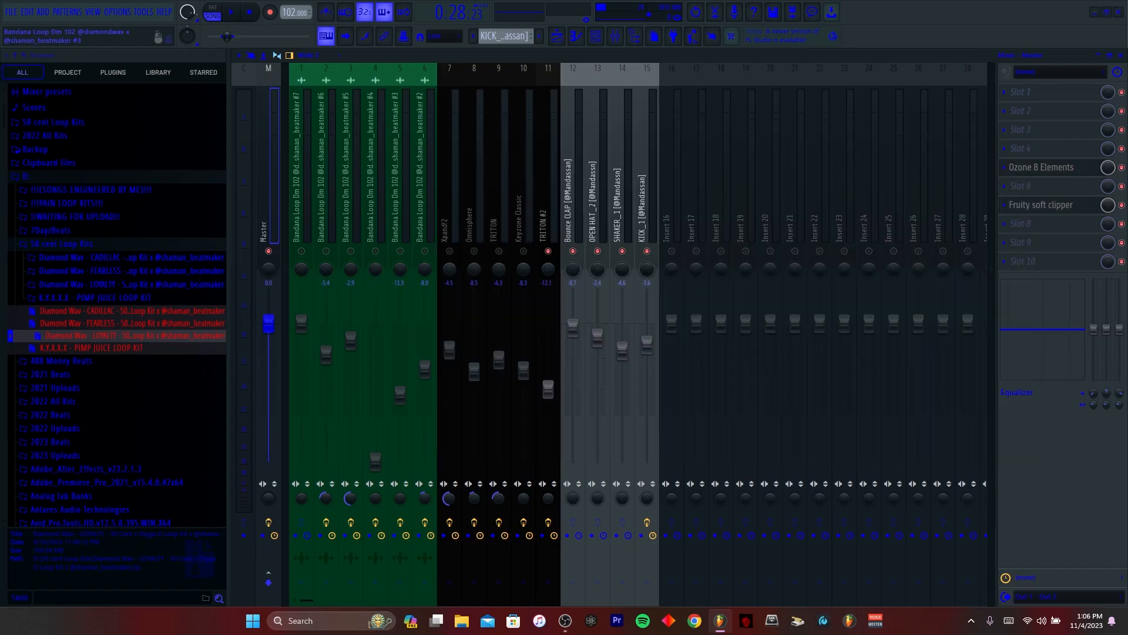
# Unmute all mixer tracks and play the full playlist arrangement from the start with the time selection cleared
pyautogui.click(622, 188)
pyautogui.click(301, 188)
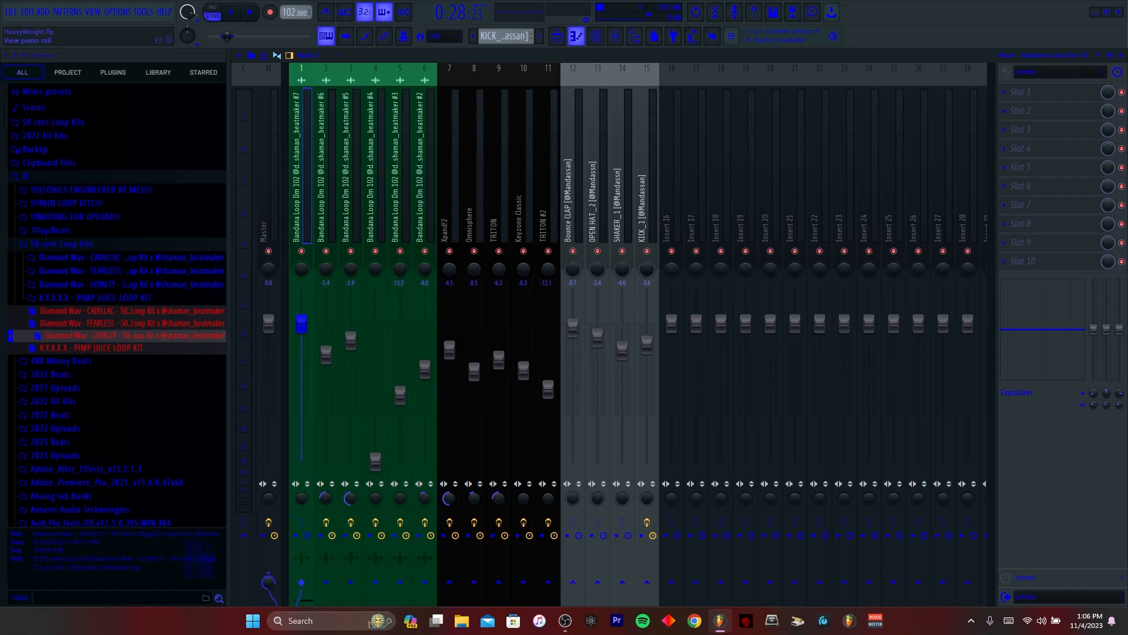
pyautogui.click(557, 36)
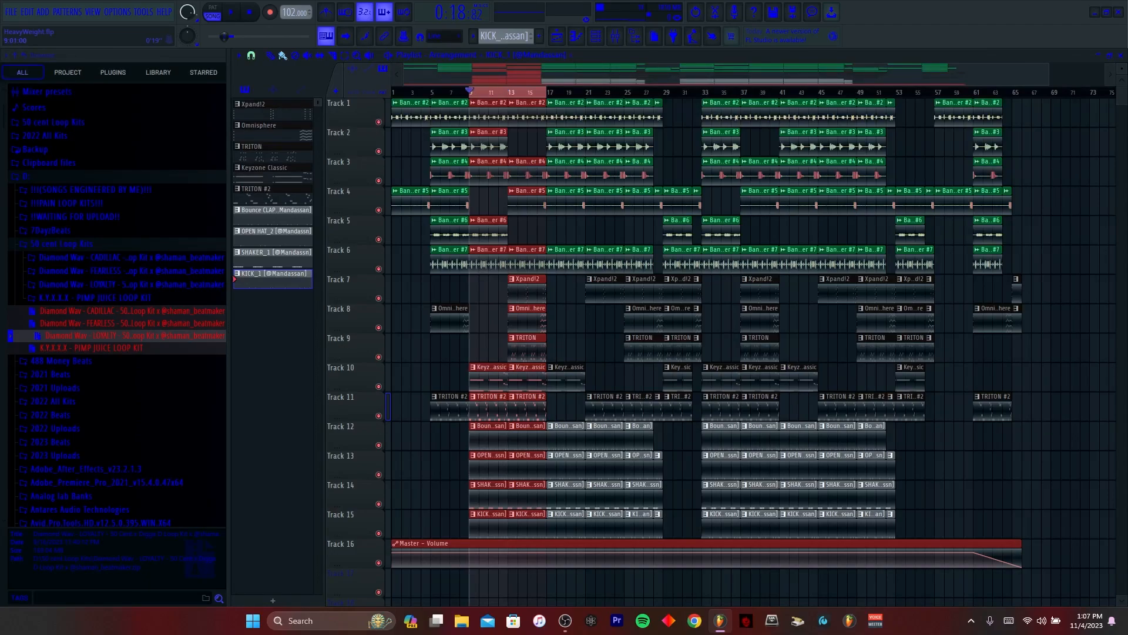
pyautogui.hotkey('ctrl', 'd')
pyautogui.press('space')
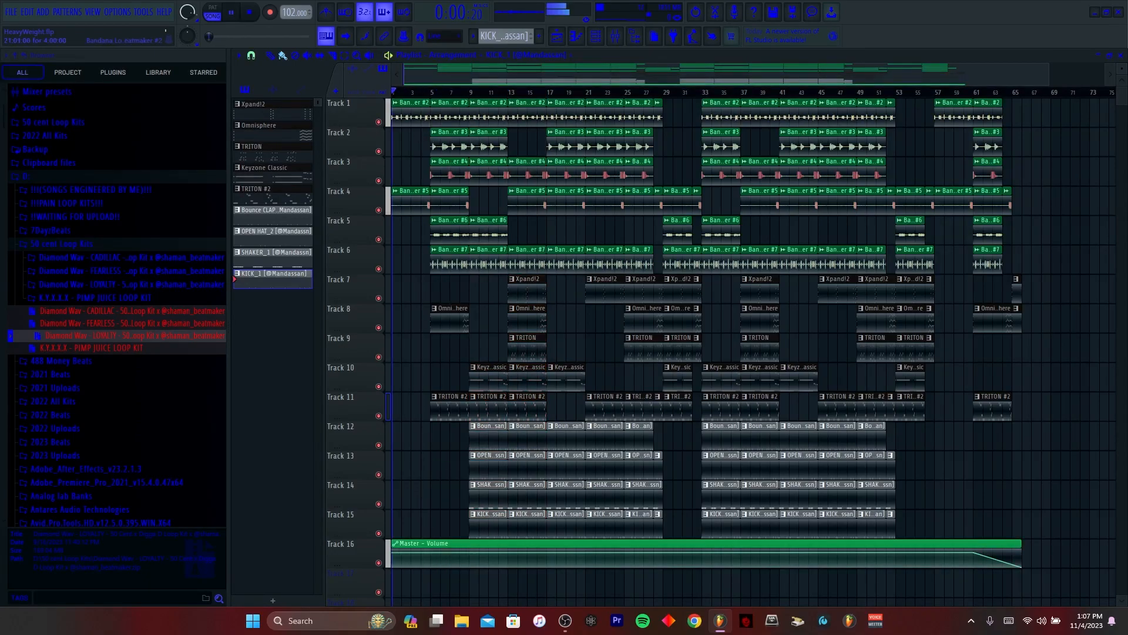